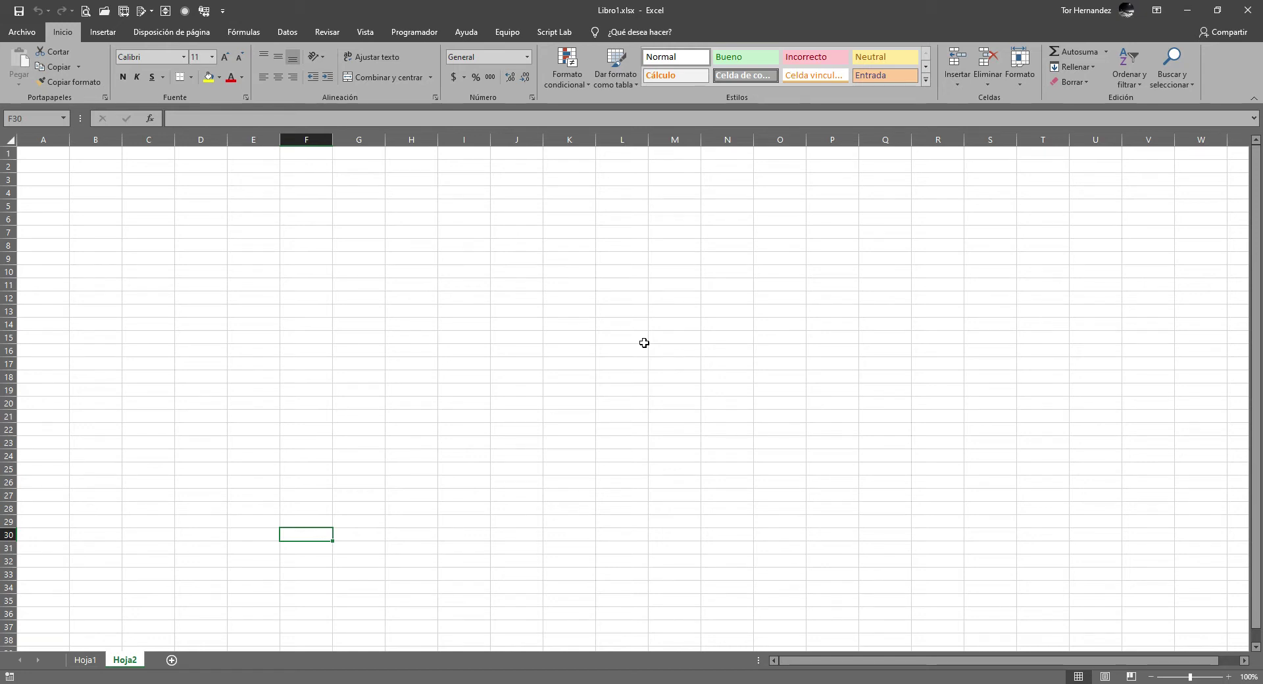
Save the blank workbook in Clase 01 as the Excel Macro-Enabled Workbook 'Punto de Venta.xlsm'
{"action": "left_click", "coordinate": [110, 246]}
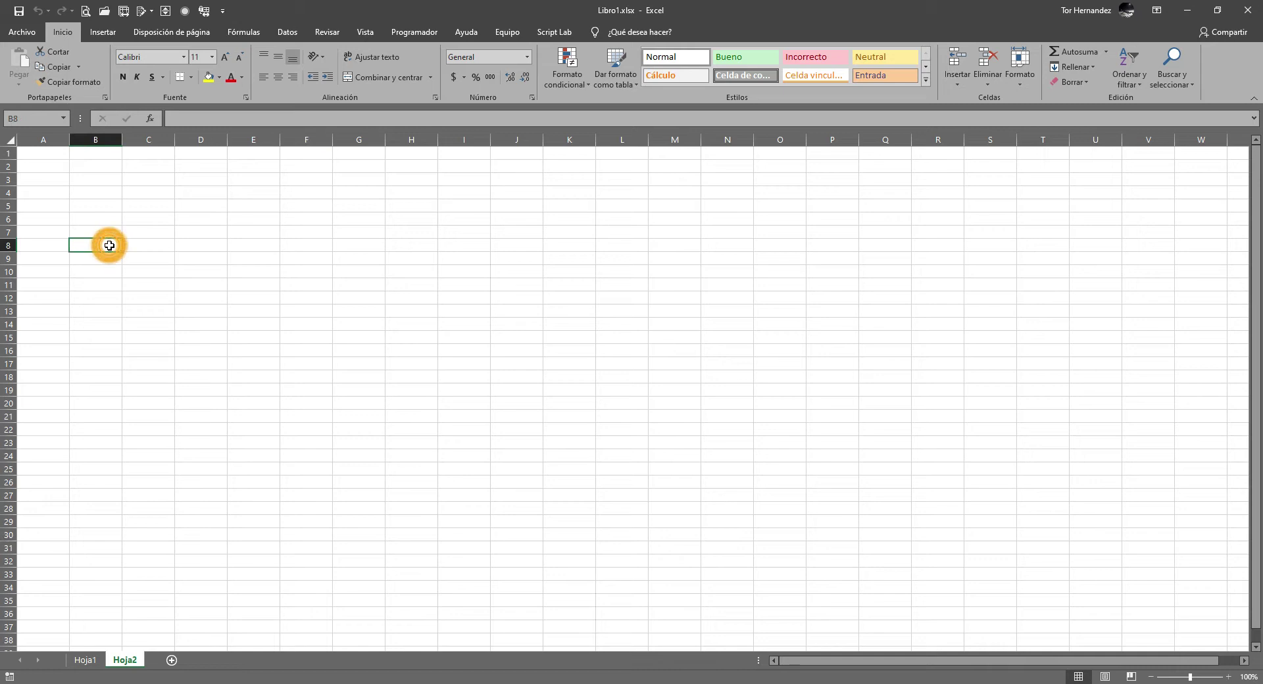
{"action": "left_click", "coordinate": [104, 192]}
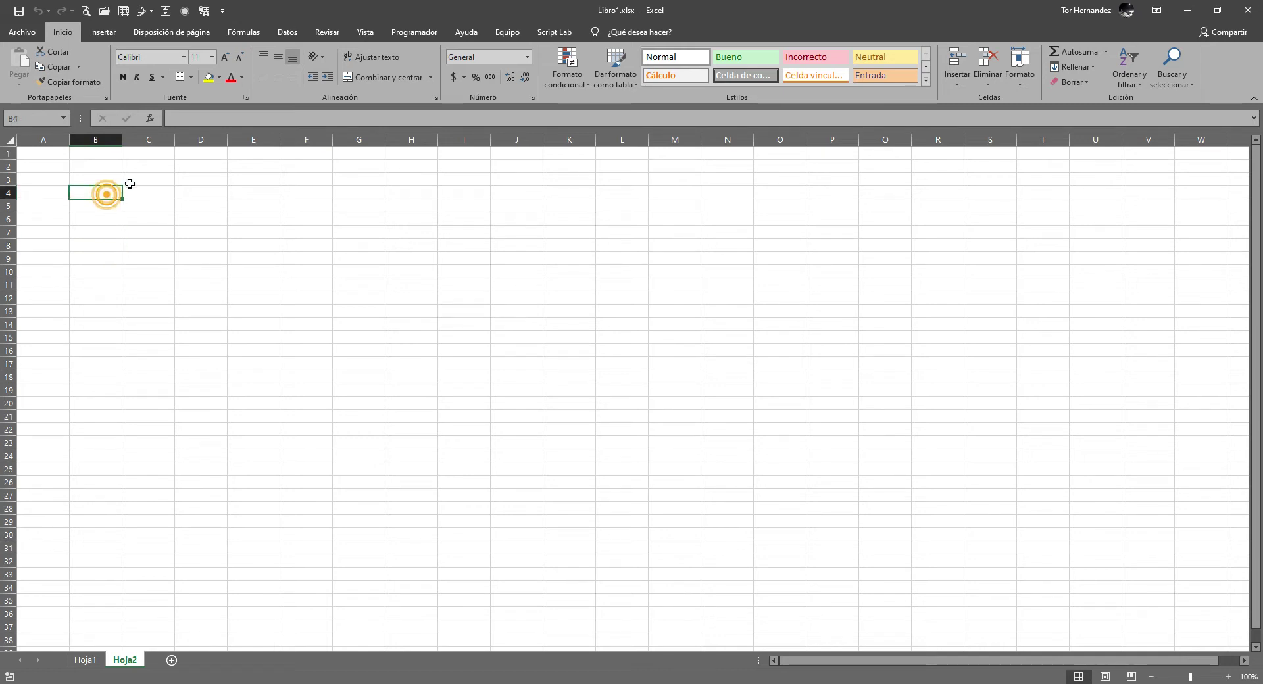
{"action": "left_click", "coordinate": [25, 33]}
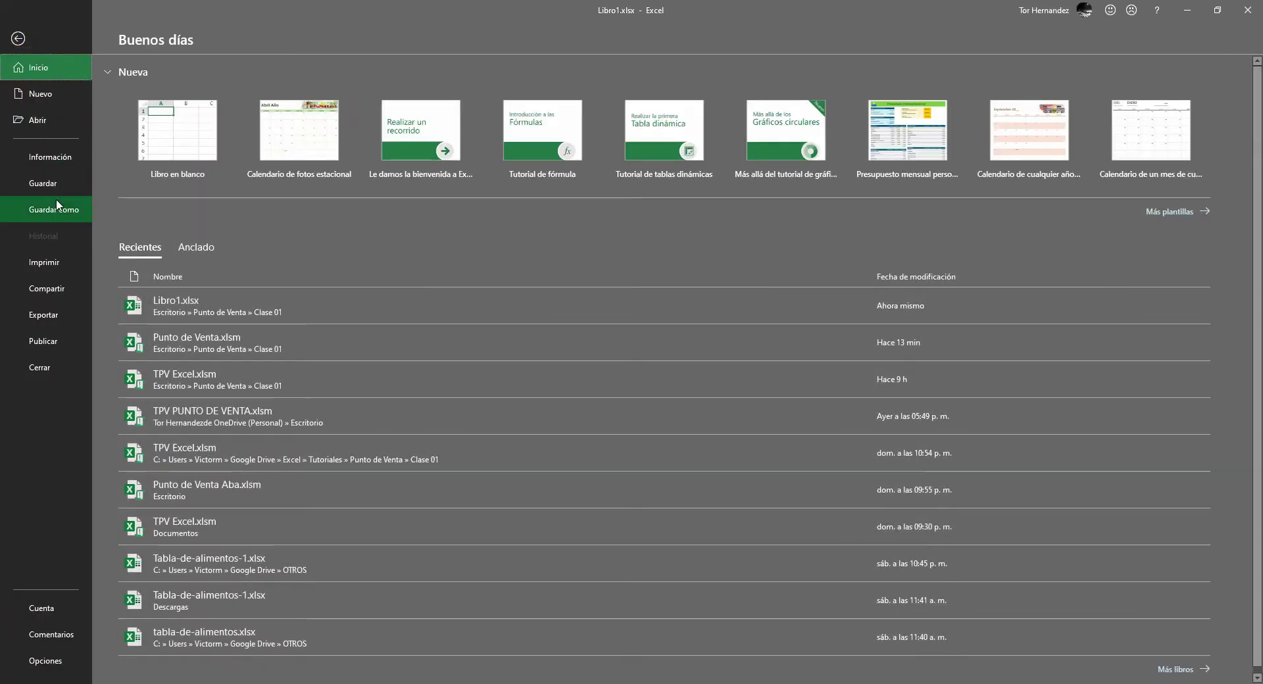
{"action": "left_click", "coordinate": [68, 210]}
{"action": "left_click", "coordinate": [182, 261]}
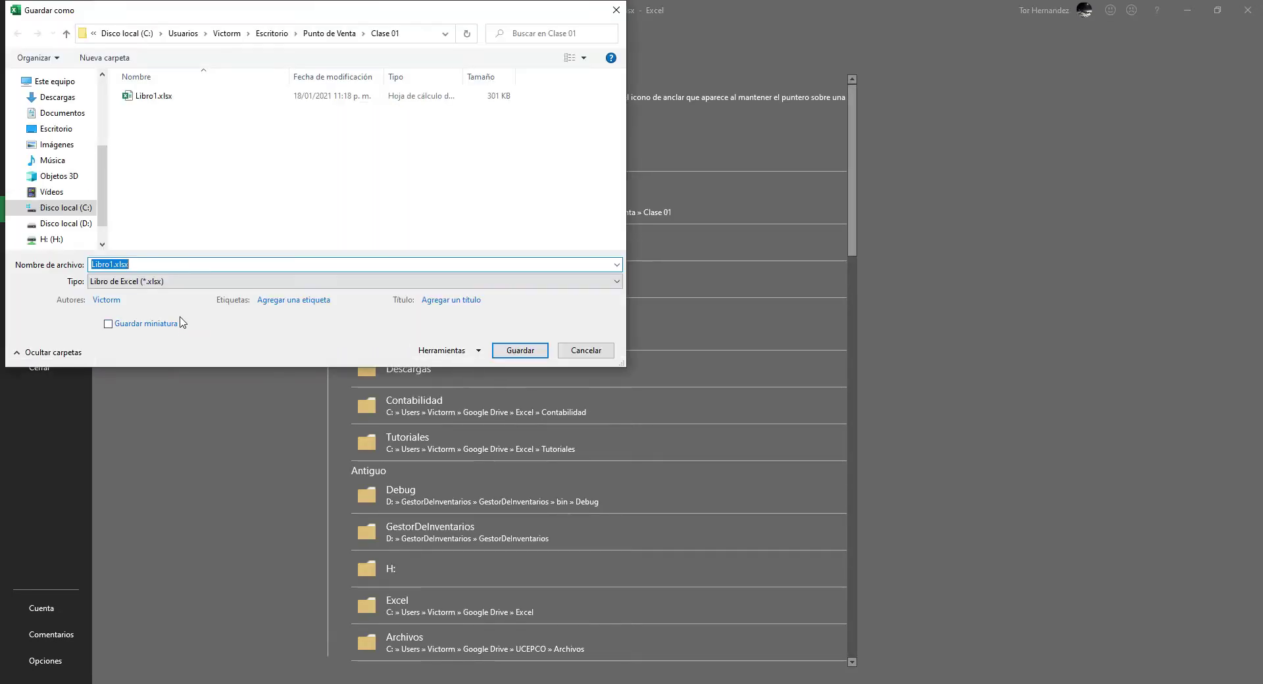
{"action": "left_click", "coordinate": [188, 281]}
{"action": "left_click", "coordinate": [178, 302]}
{"action": "left_click", "coordinate": [181, 263]}
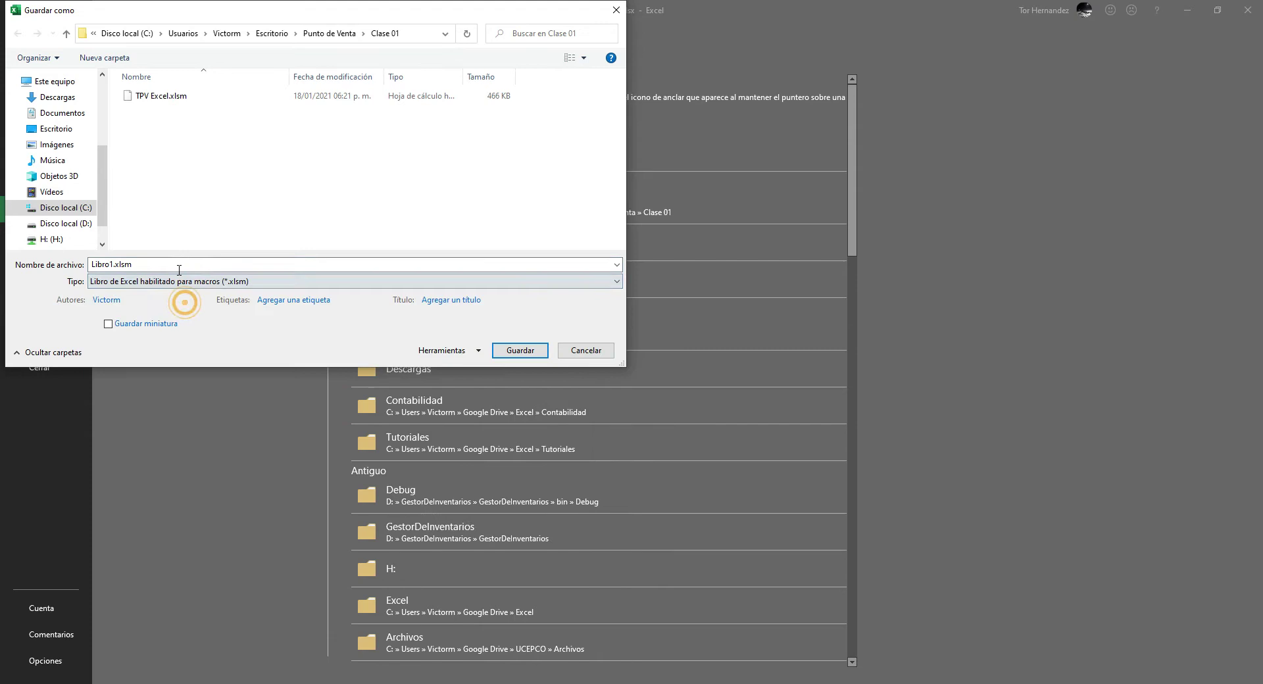
{"action": "type", "text": "Un"}
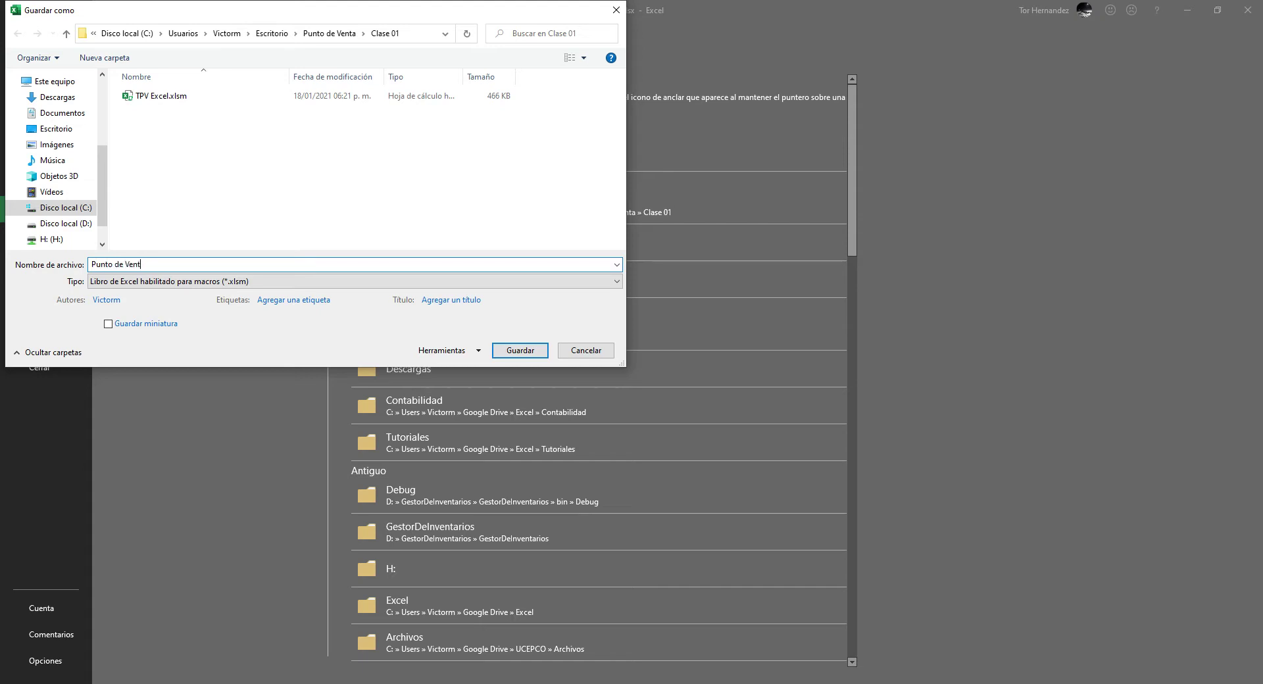
{"action": "key", "text": "Return"}
{"action": "left_click", "coordinate": [217, 285]}
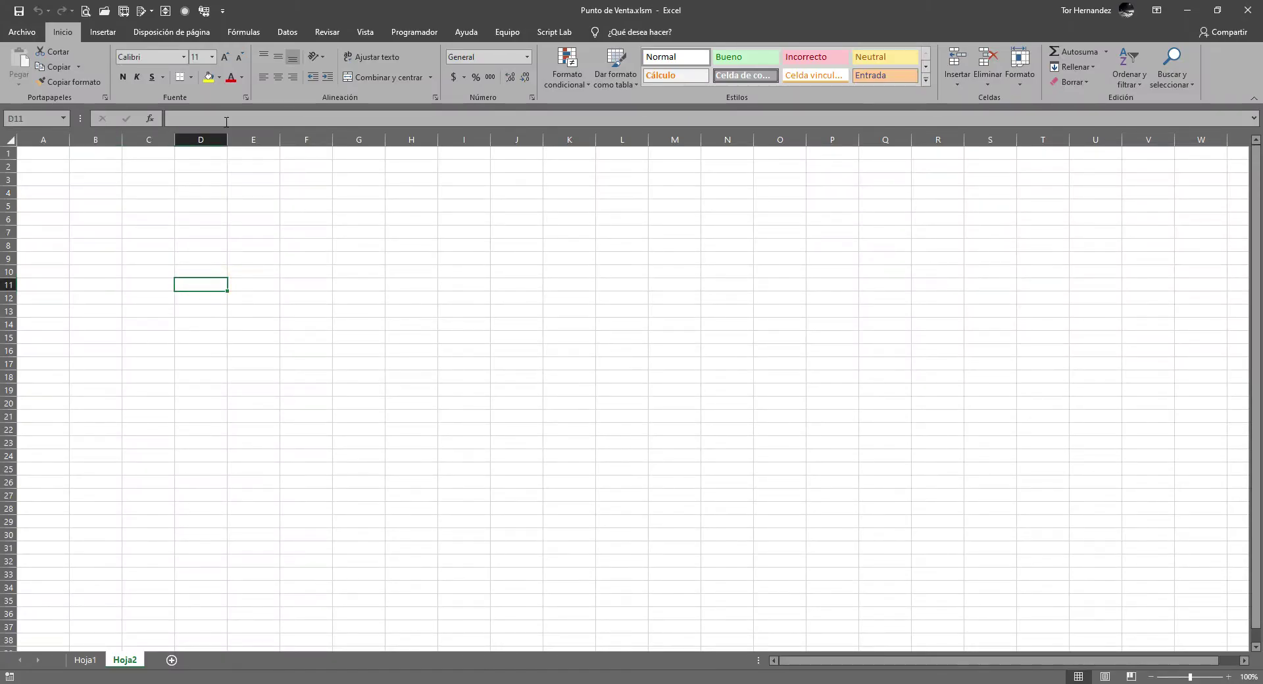
Show the Programador tab and launch the VBA editor with Alt+F11, viewing the Hoja2 and Hoja1 project items
{"action": "left_click", "coordinate": [412, 31]}
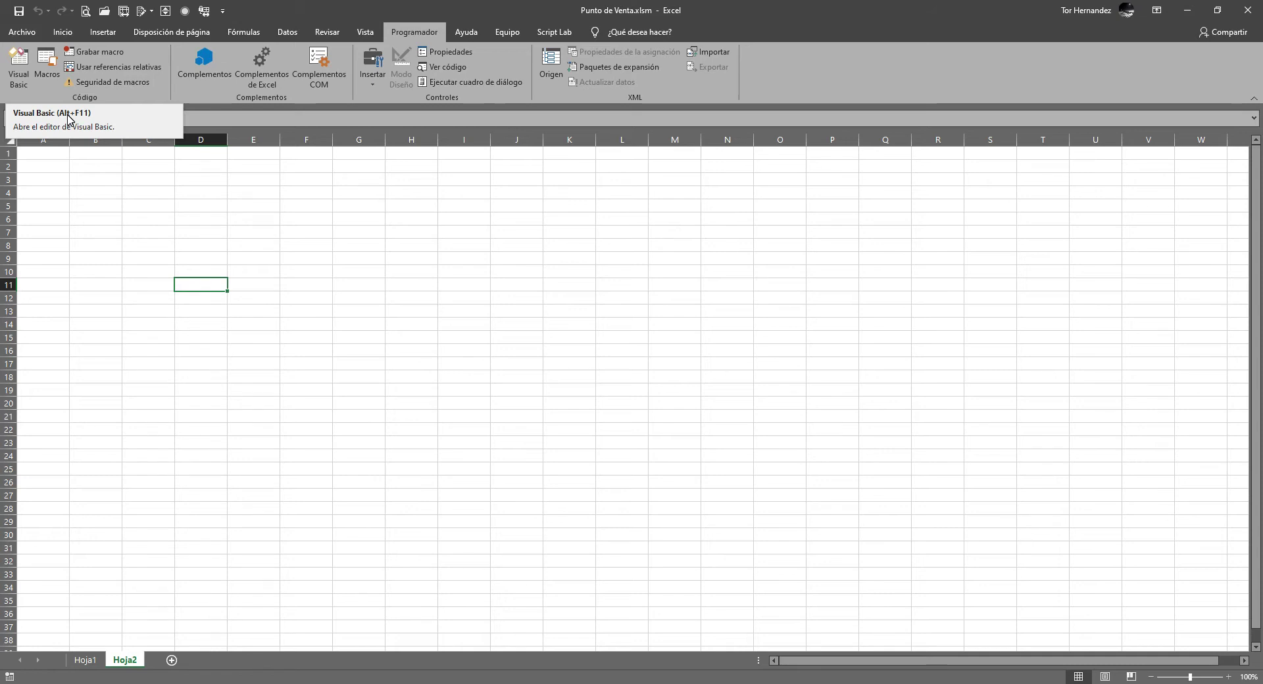
{"action": "key", "text": "alt+F11"}
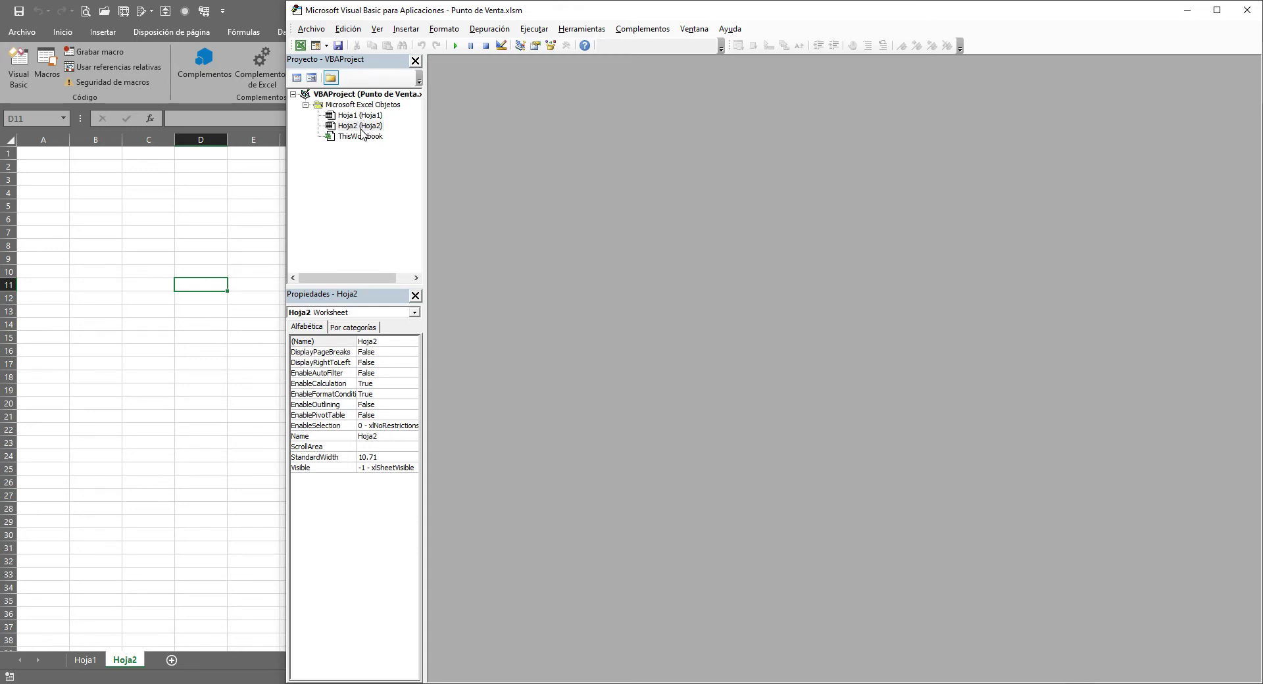
{"action": "left_click", "coordinate": [362, 125]}
{"action": "left_click", "coordinate": [362, 105]}
Insert a UserForm from Hoja1, maximize the designer, enlarge UserForm1, and place the Toolbox below it
{"action": "right_click", "coordinate": [361, 115]}
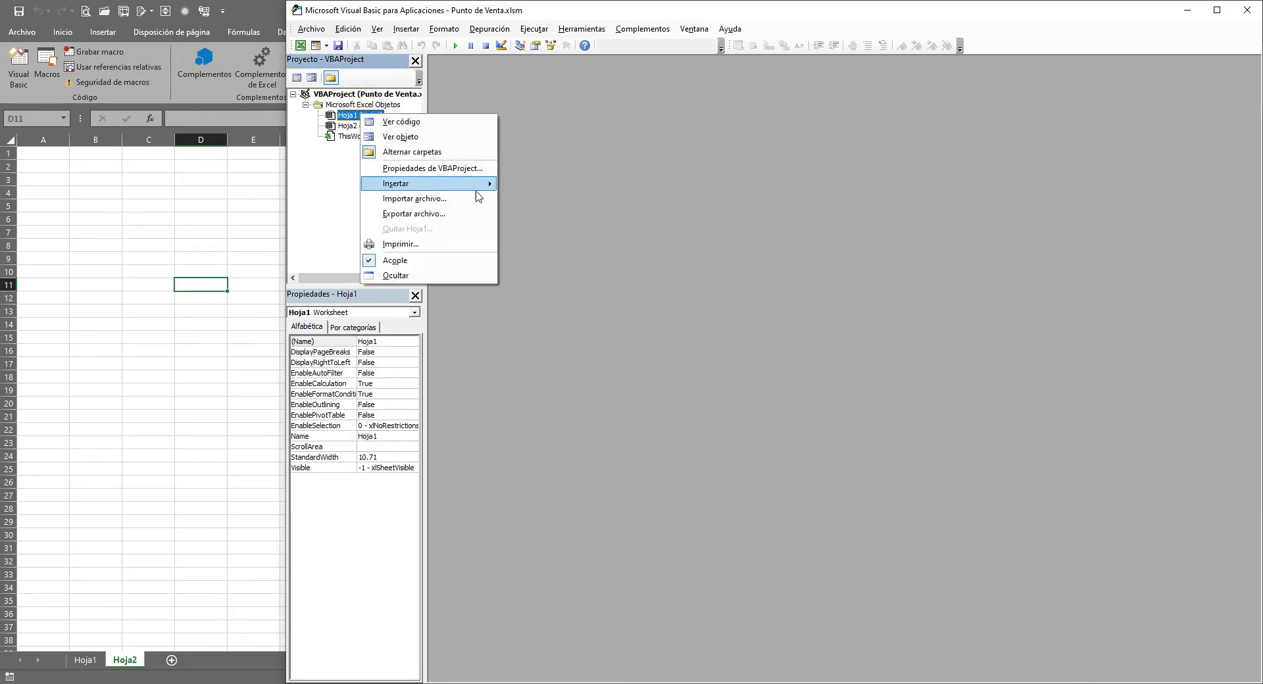
{"action": "mouse_move", "coordinate": [427, 183]}
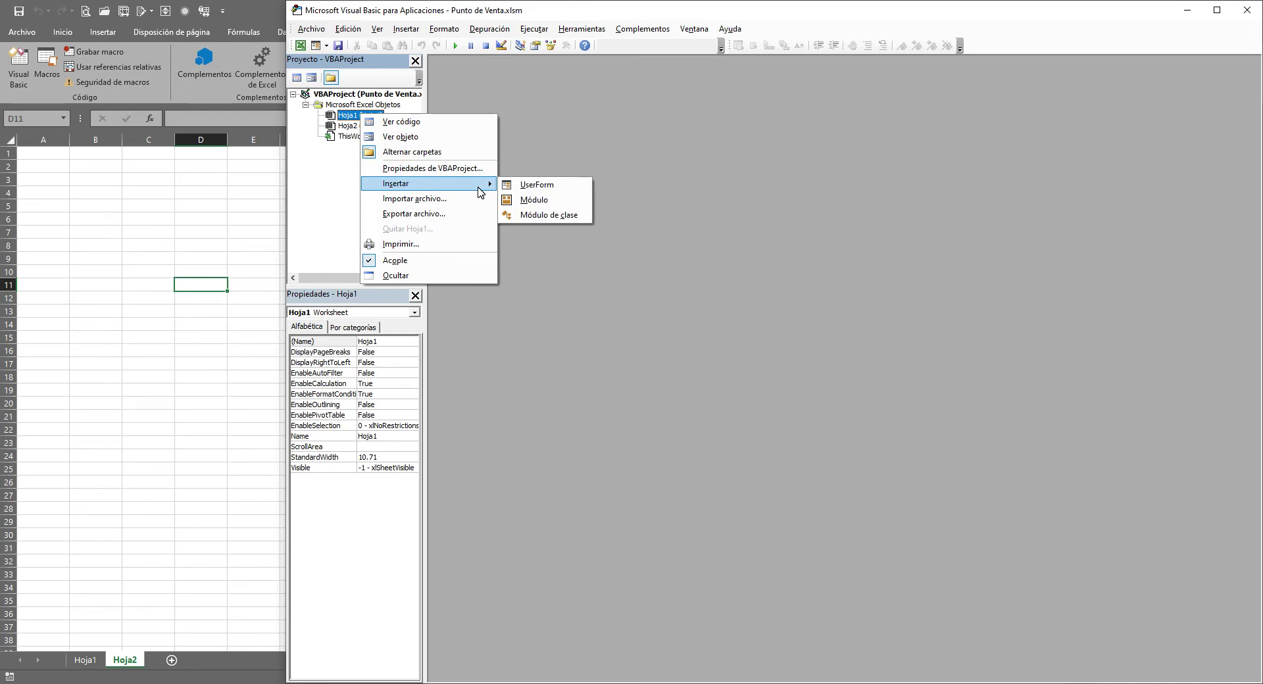
{"action": "left_click", "coordinate": [548, 192]}
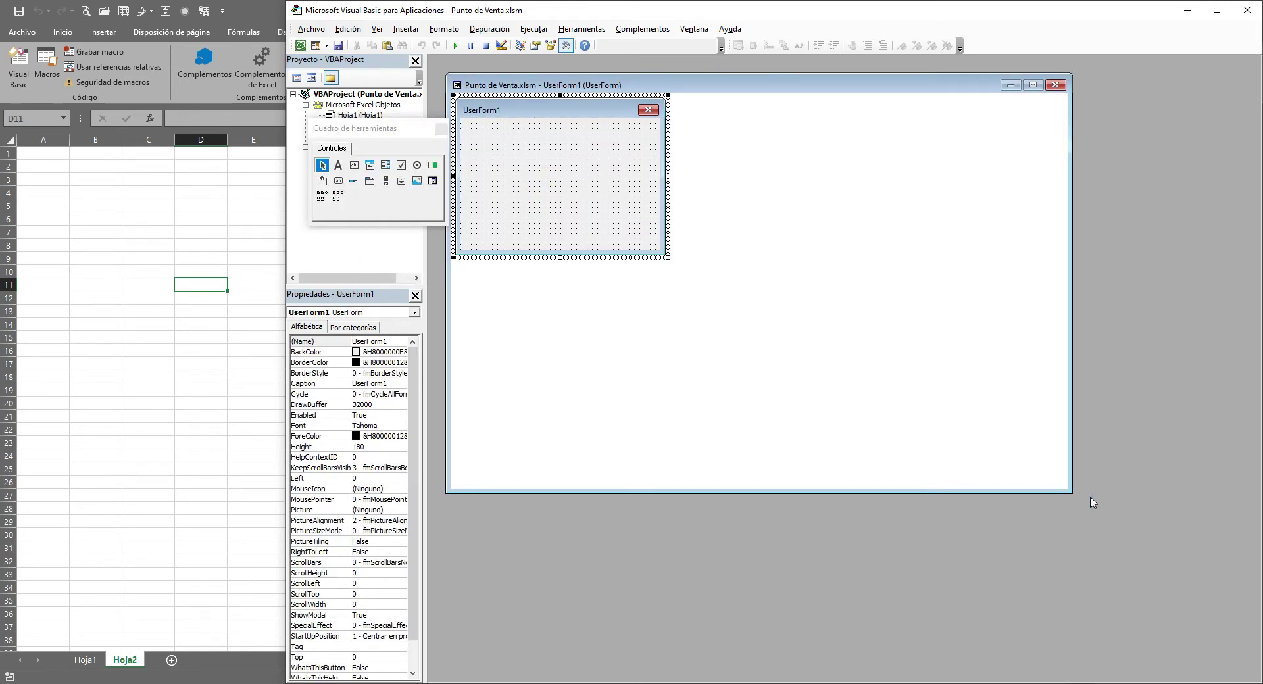
{"action": "left_click_drag", "start_coordinate": [1070, 491], "coordinate": [1235, 652]}
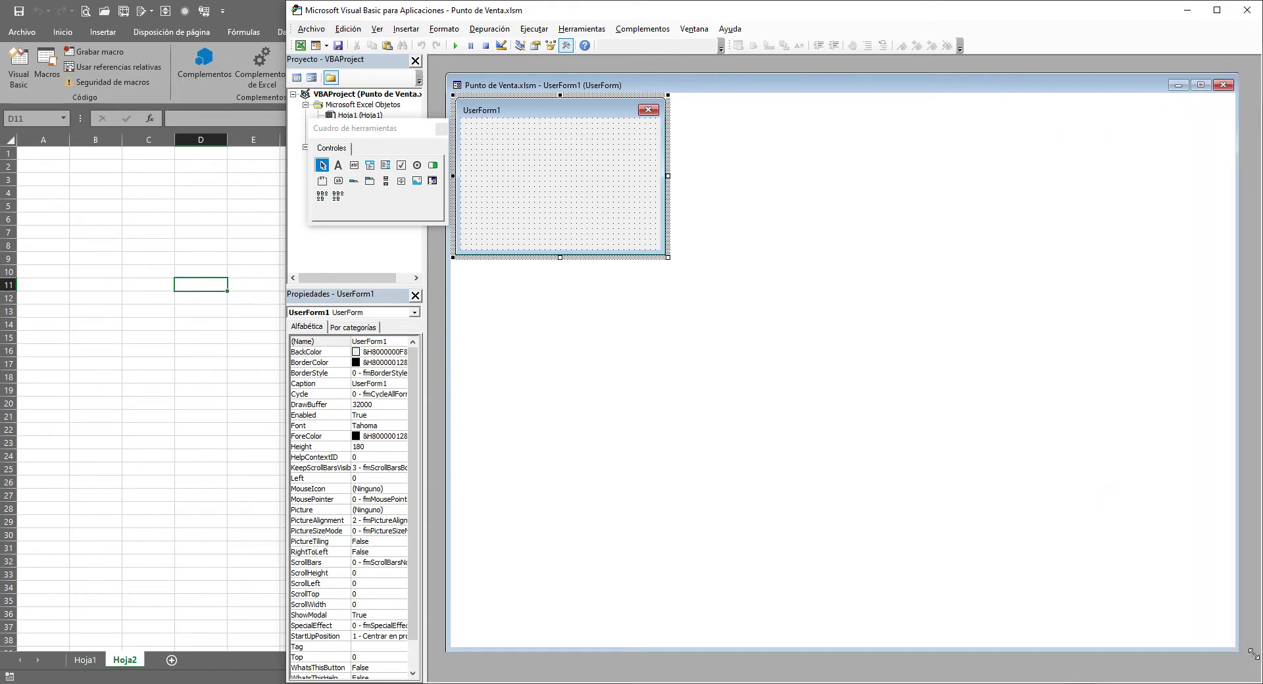
{"action": "mouse_move", "coordinate": [668, 257]}
{"action": "left_mouse_down"}
{"action": "mouse_move", "coordinate": [1073, 551]}
{"action": "mouse_move", "coordinate": [1215, 631]}
{"action": "left_mouse_up"}
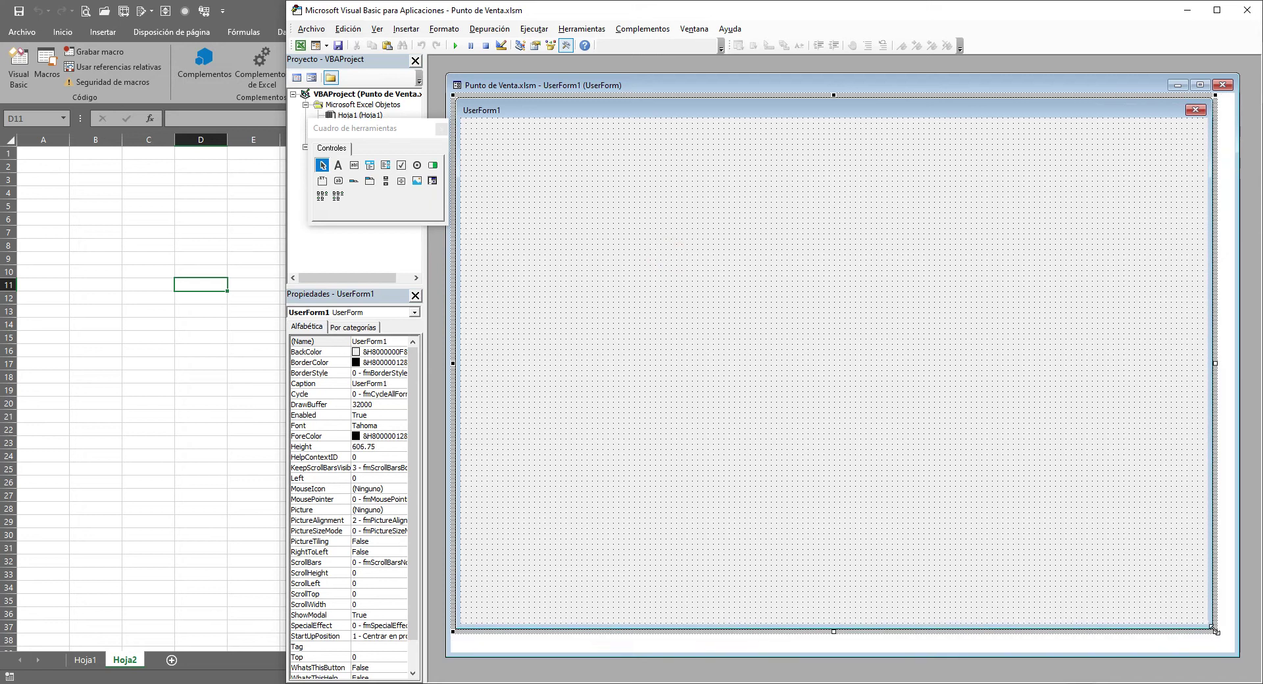
{"action": "left_click", "coordinate": [663, 247]}
{"action": "left_click_drag", "start_coordinate": [379, 134], "coordinate": [574, 585]}
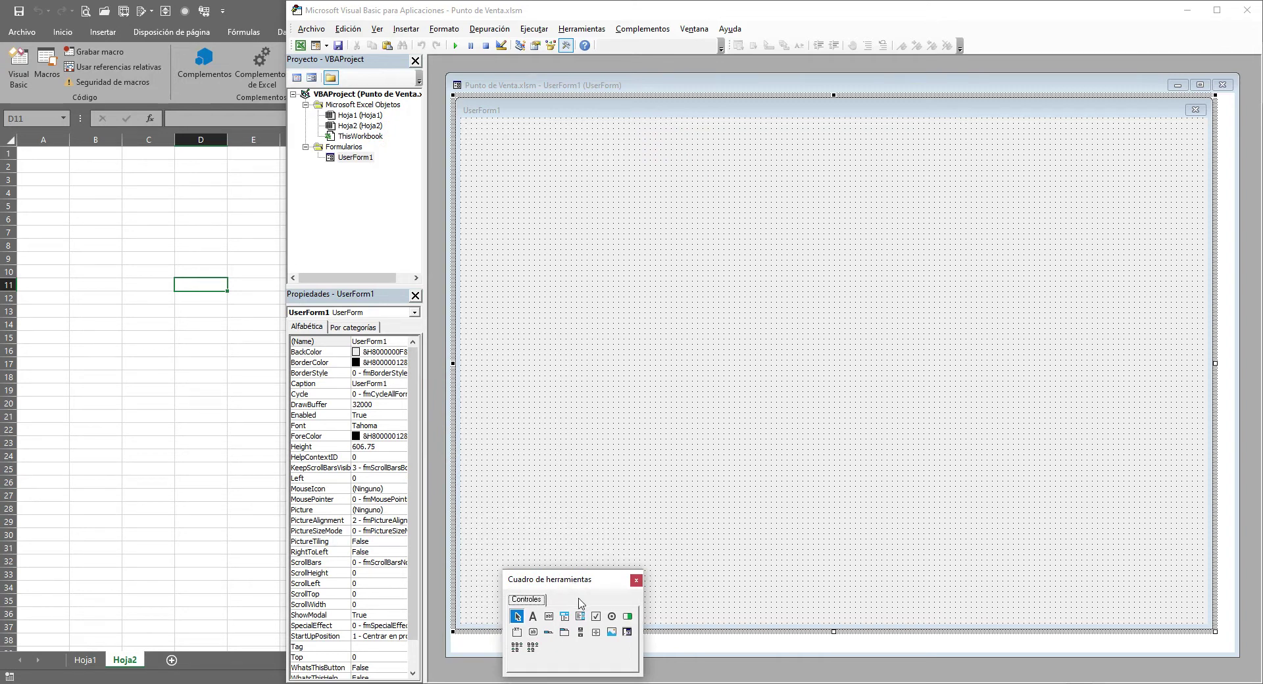
{"action": "left_click_drag", "start_coordinate": [577, 584], "coordinate": [627, 577]}
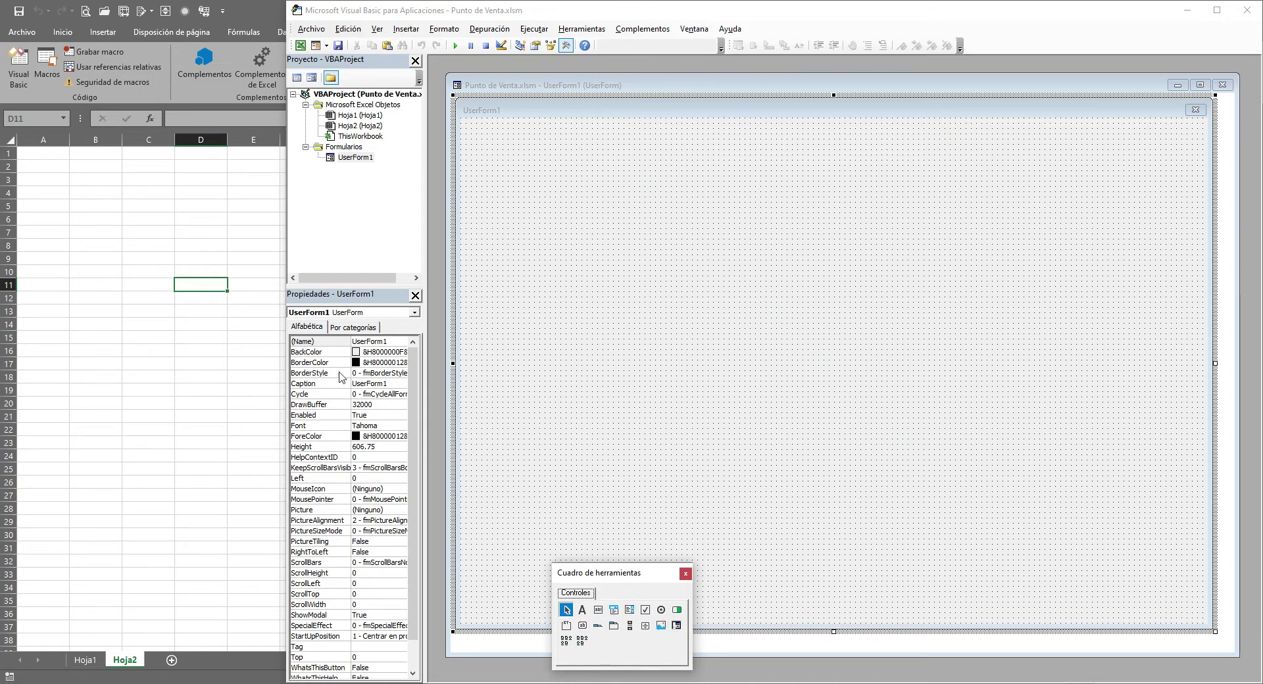
Name the form PuntoVenta and set its caption to 'Sistema de Punto Venta'
{"action": "double_click", "coordinate": [373, 340]}
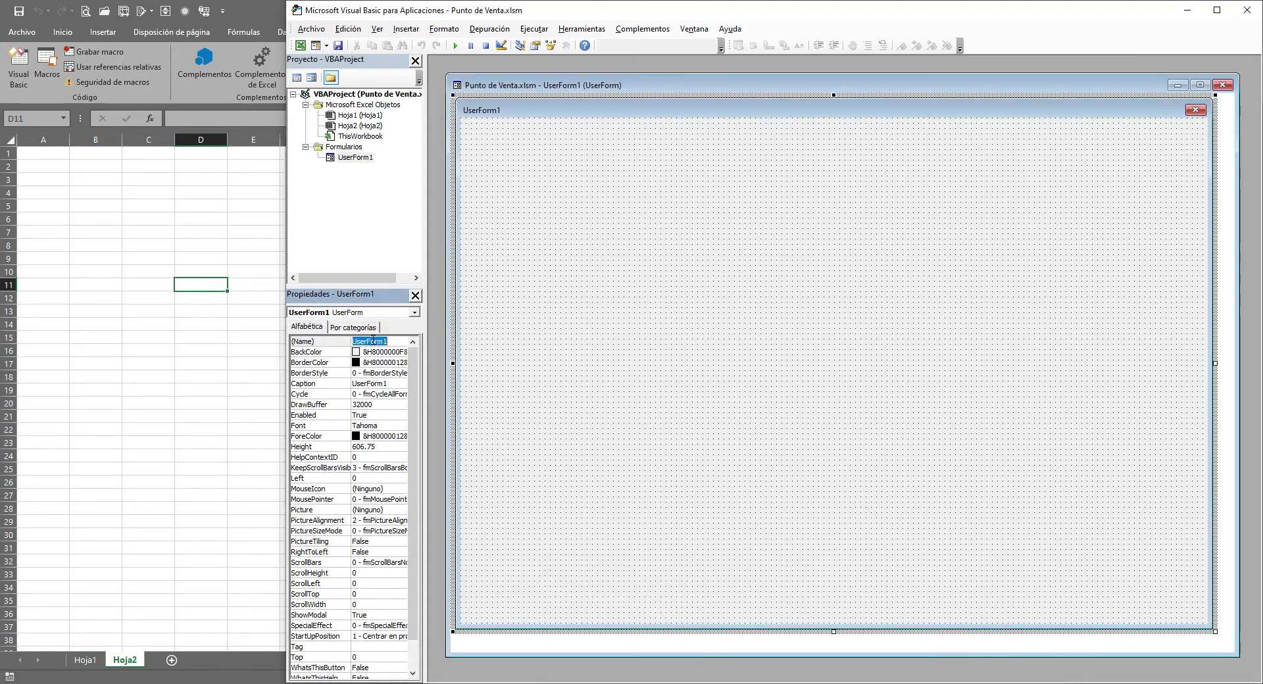
{"action": "type", "text": "PuntoVenta"}
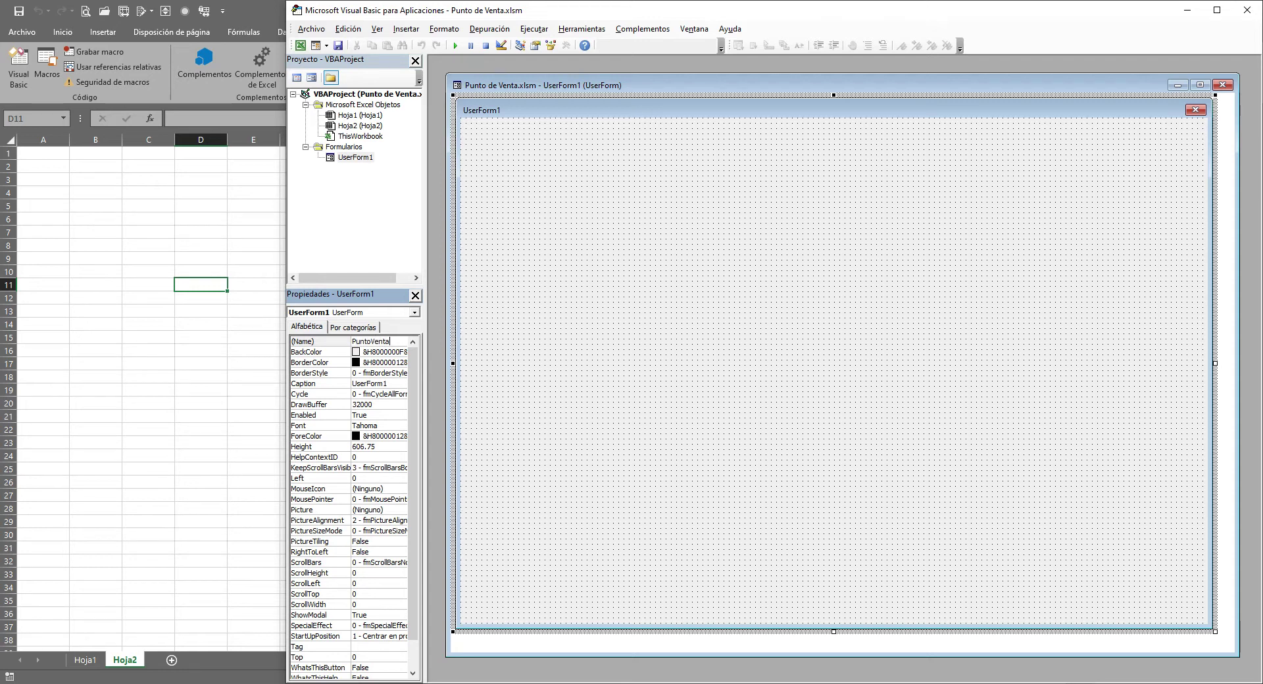
{"action": "key", "text": "Return"}
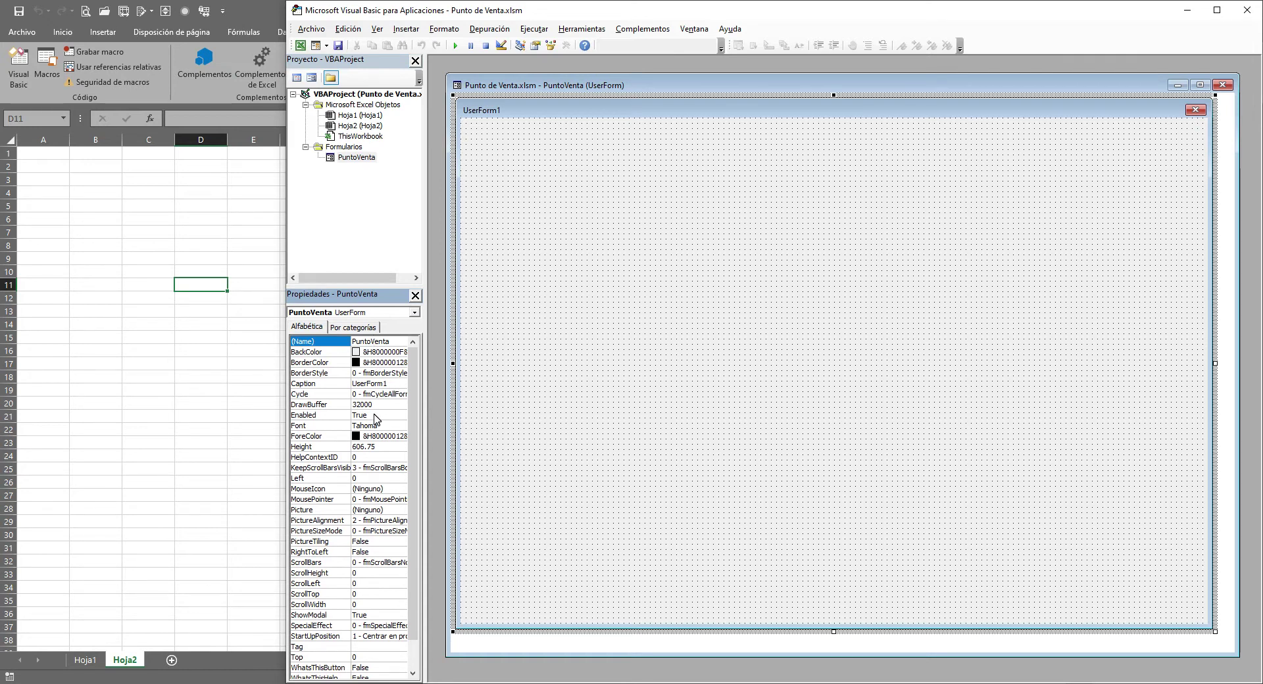
{"action": "left_click", "coordinate": [373, 384]}
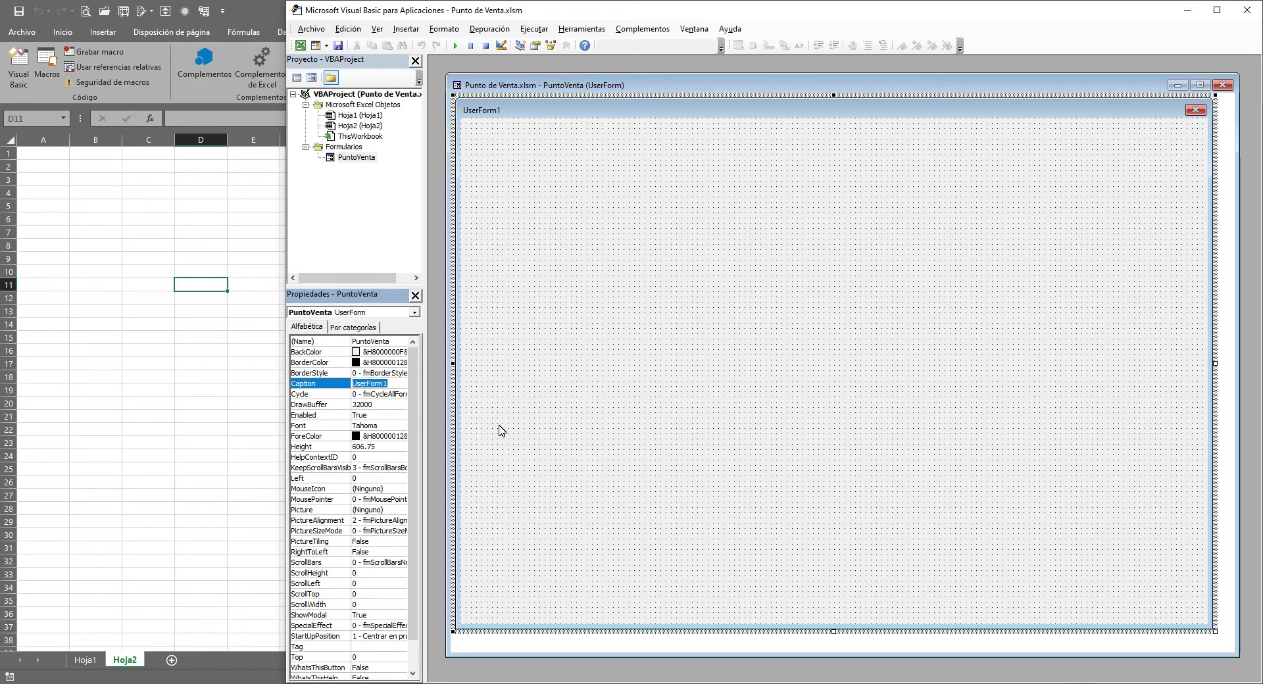
{"action": "type", "text": "Sistema "}
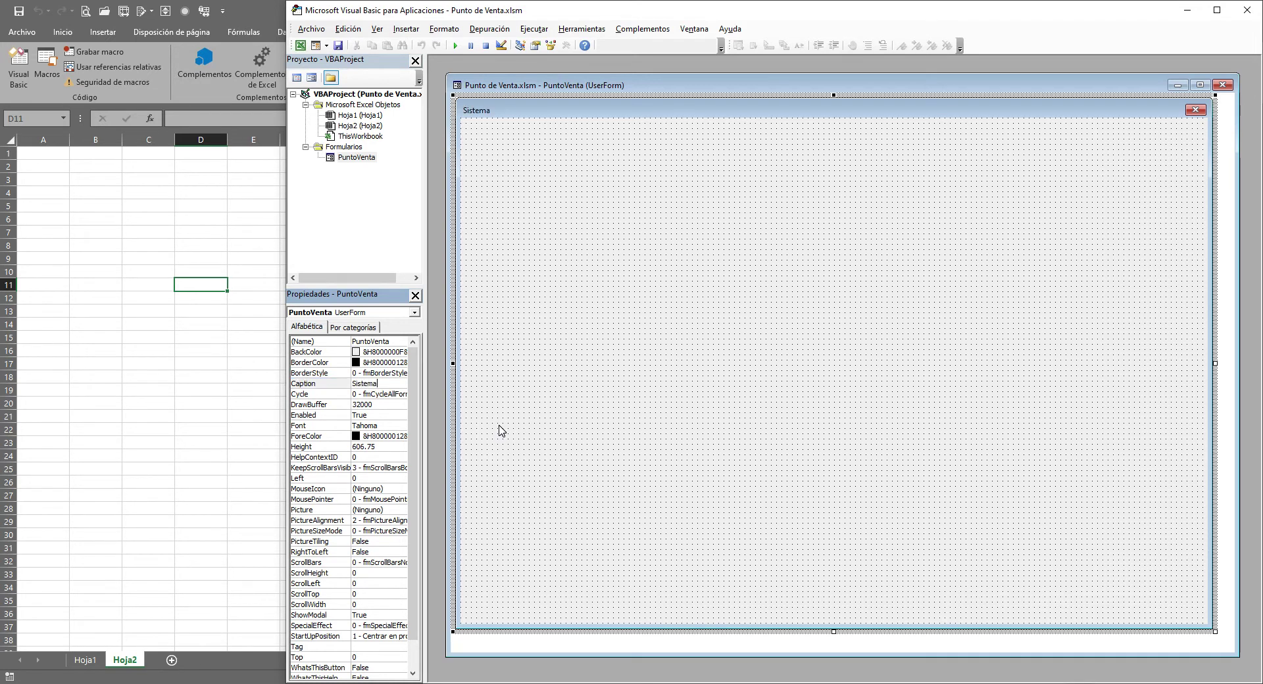
{"action": "type", "text": "de P"}
{"action": "type", "text": "unto Venta"}
{"action": "key", "text": "Return"}
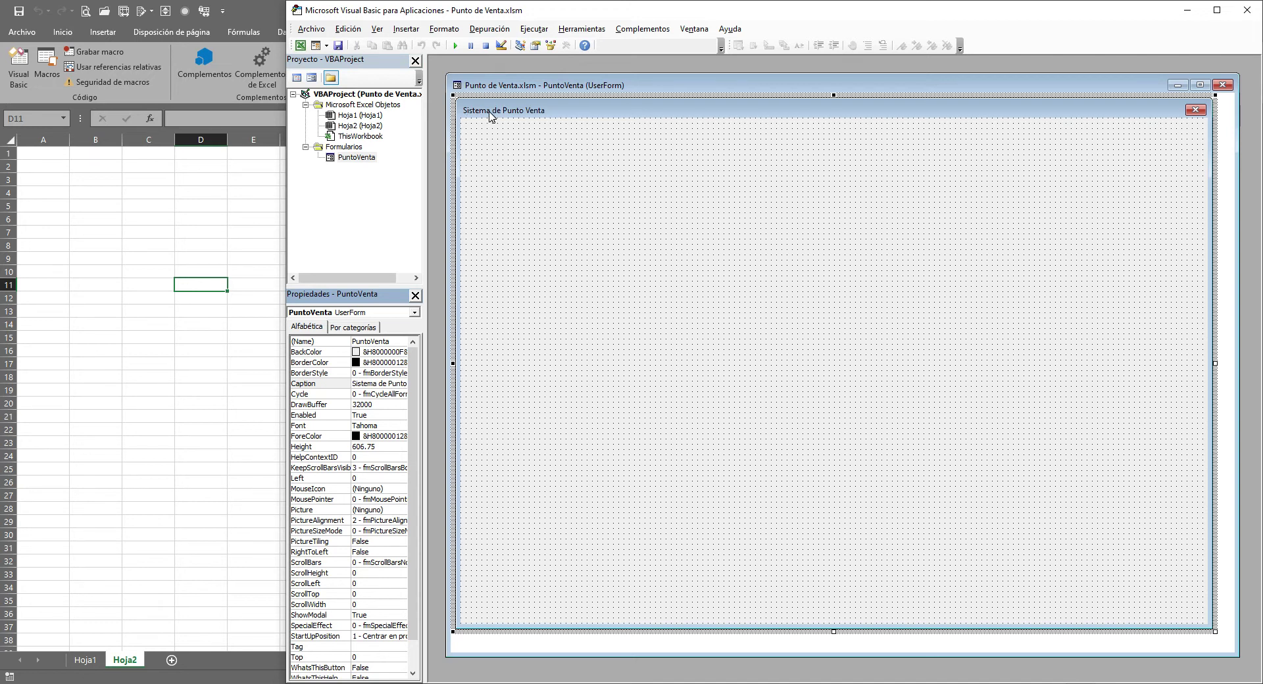
Show the control toolbox, then bring the Excel workbook back to the front
{"action": "left_click", "coordinate": [543, 117]}
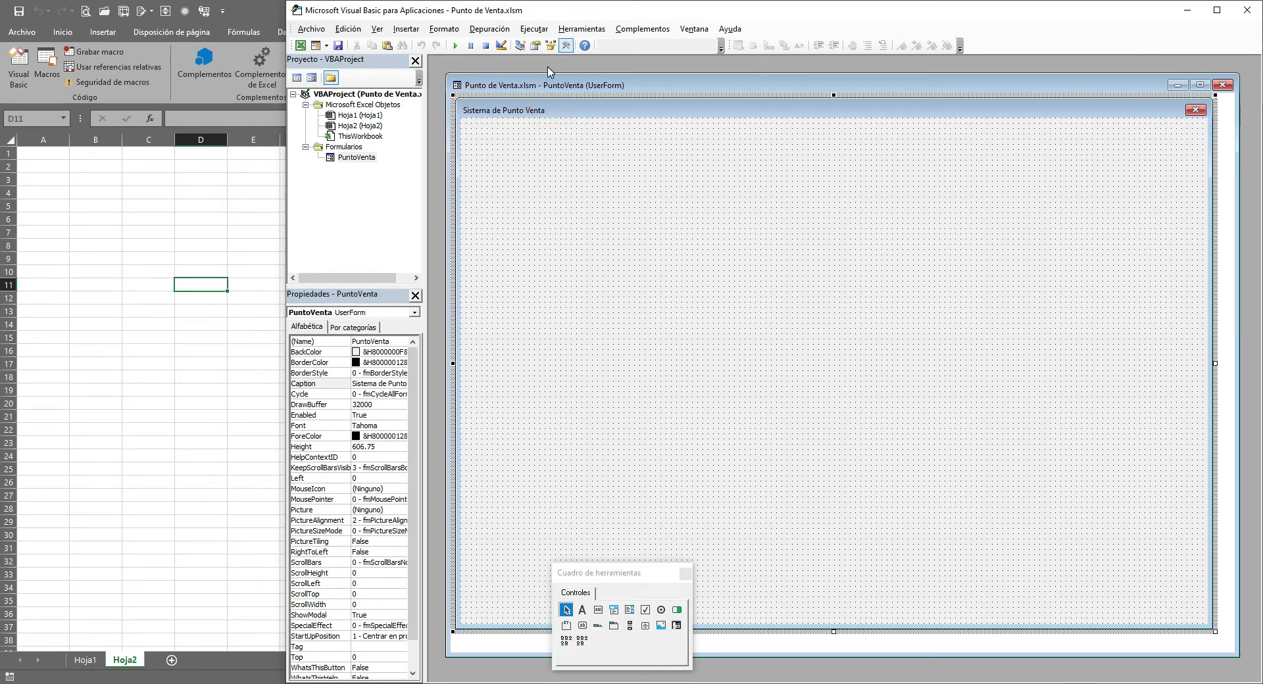
{"action": "left_click", "coordinate": [544, 220]}
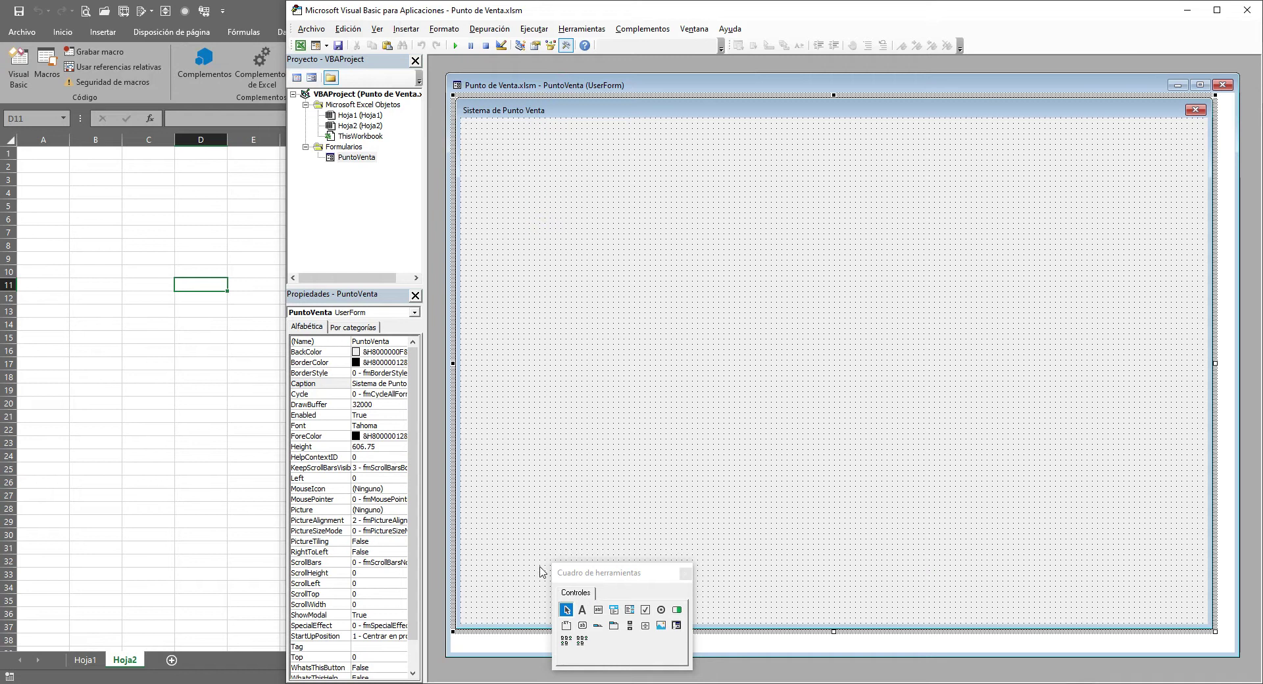
{"action": "left_click", "coordinate": [503, 427]}
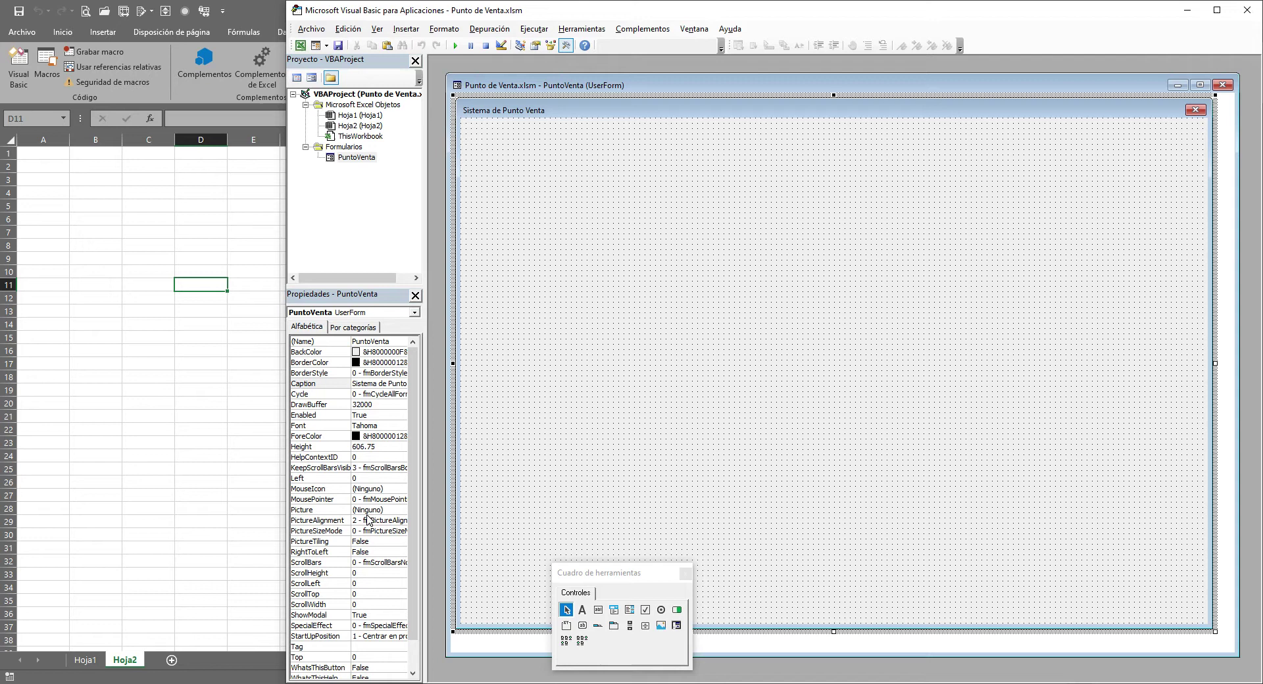
{"action": "left_click", "coordinate": [128, 447]}
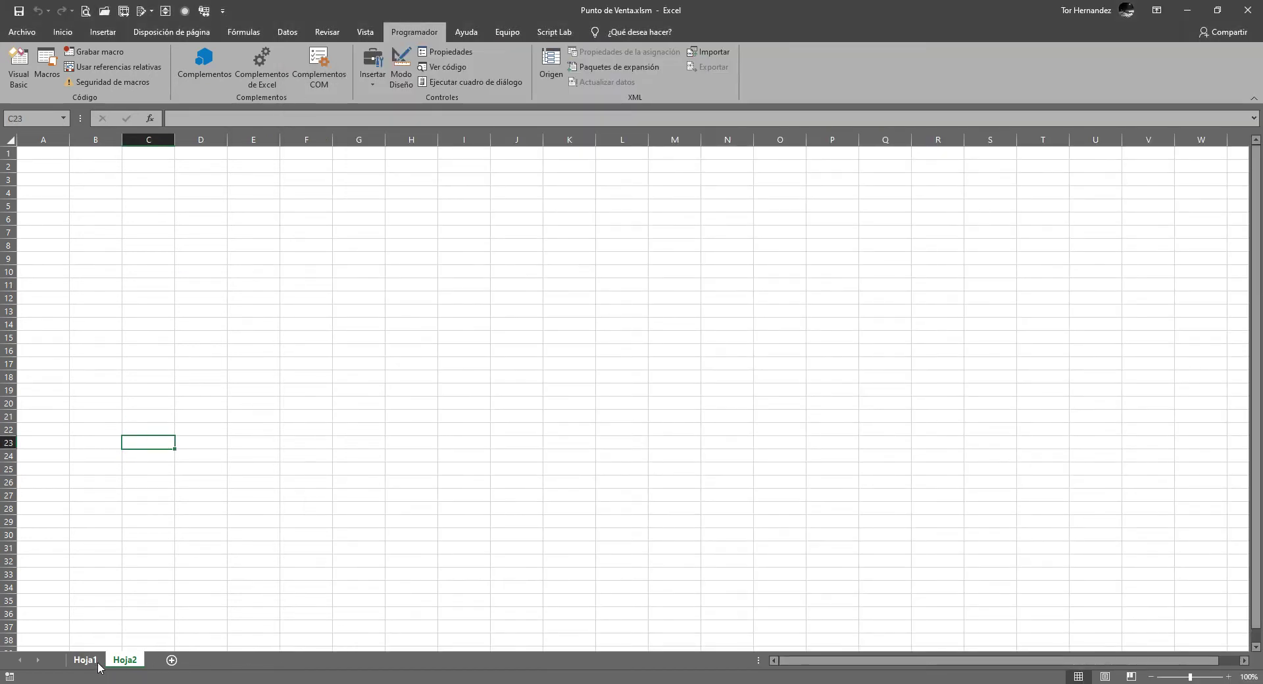
View the reference form image on Hoja1, restore down Excel, and return to the VBA editor
{"action": "left_click", "coordinate": [92, 660]}
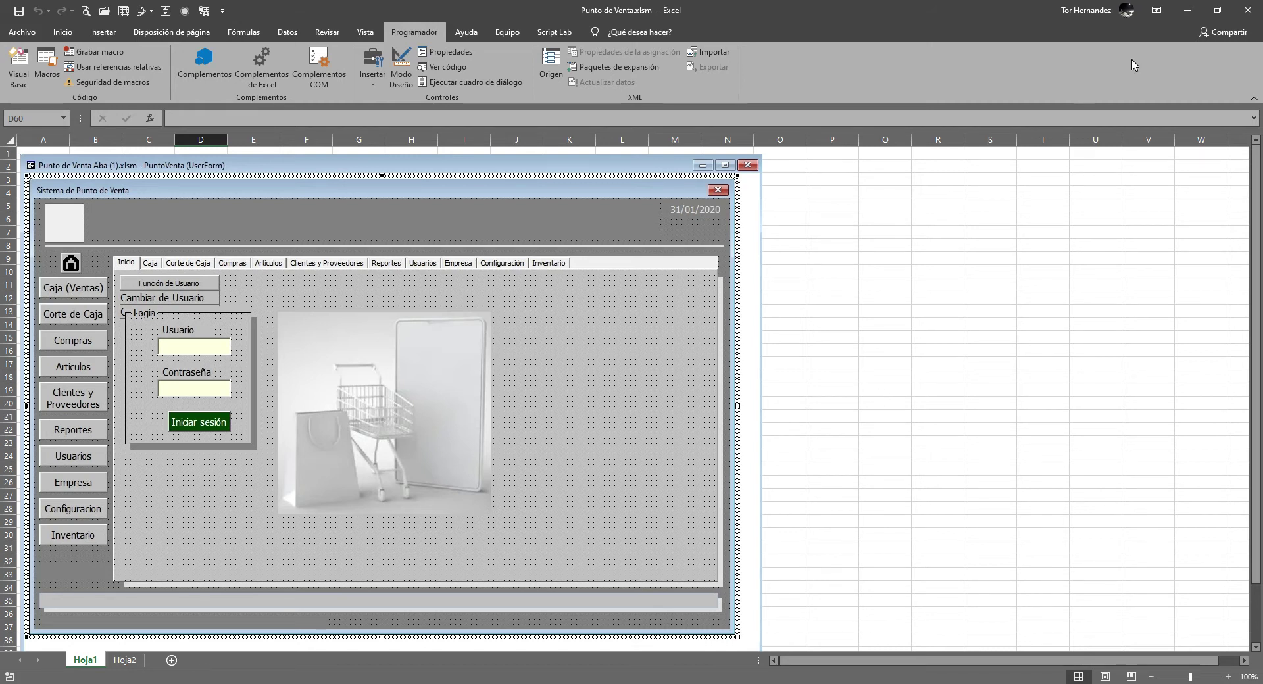
{"action": "left_click", "coordinate": [1227, 12]}
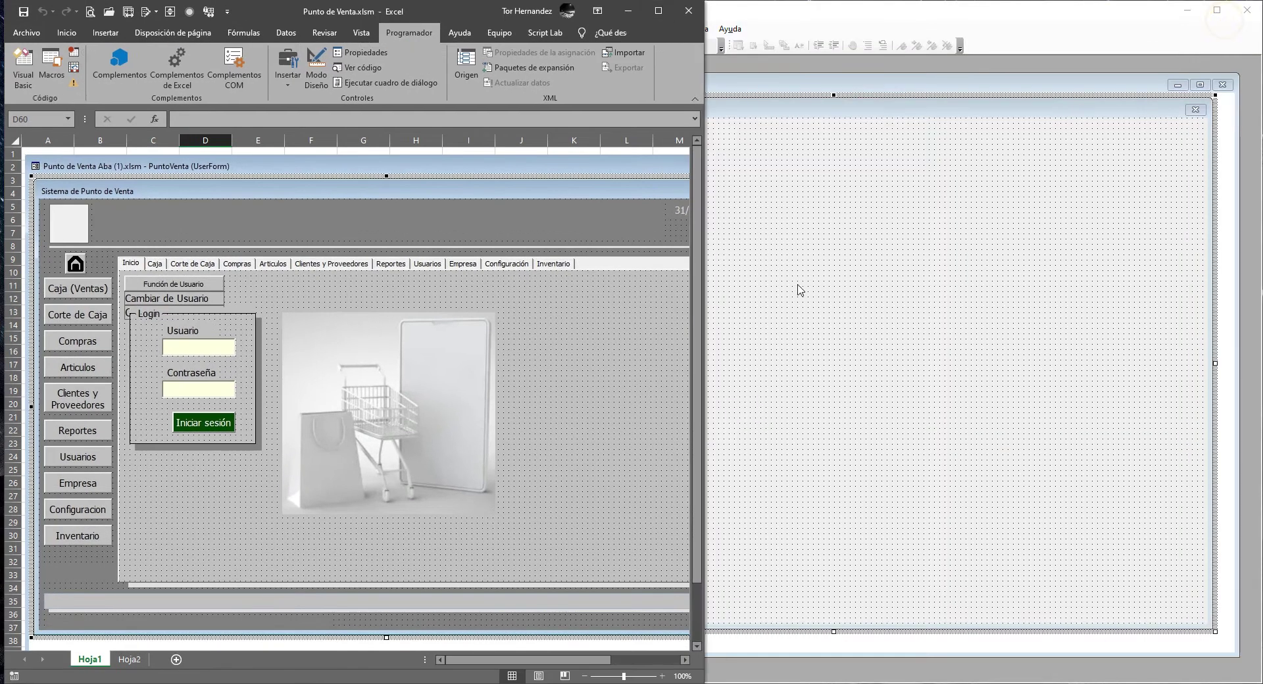
{"action": "left_click", "coordinate": [800, 290]}
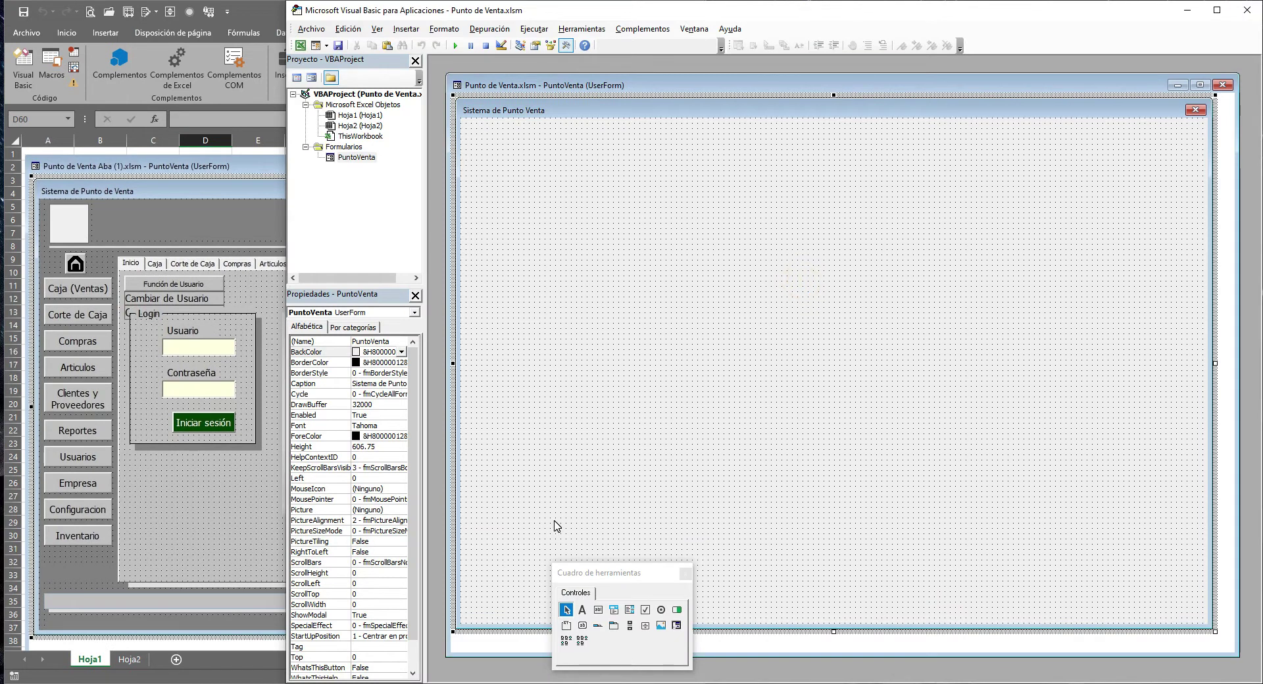
Draw a command button at the form's top-left, name it CmdInicio, and clear its caption
{"action": "left_click_drag", "start_coordinate": [615, 578], "coordinate": [504, 577]}
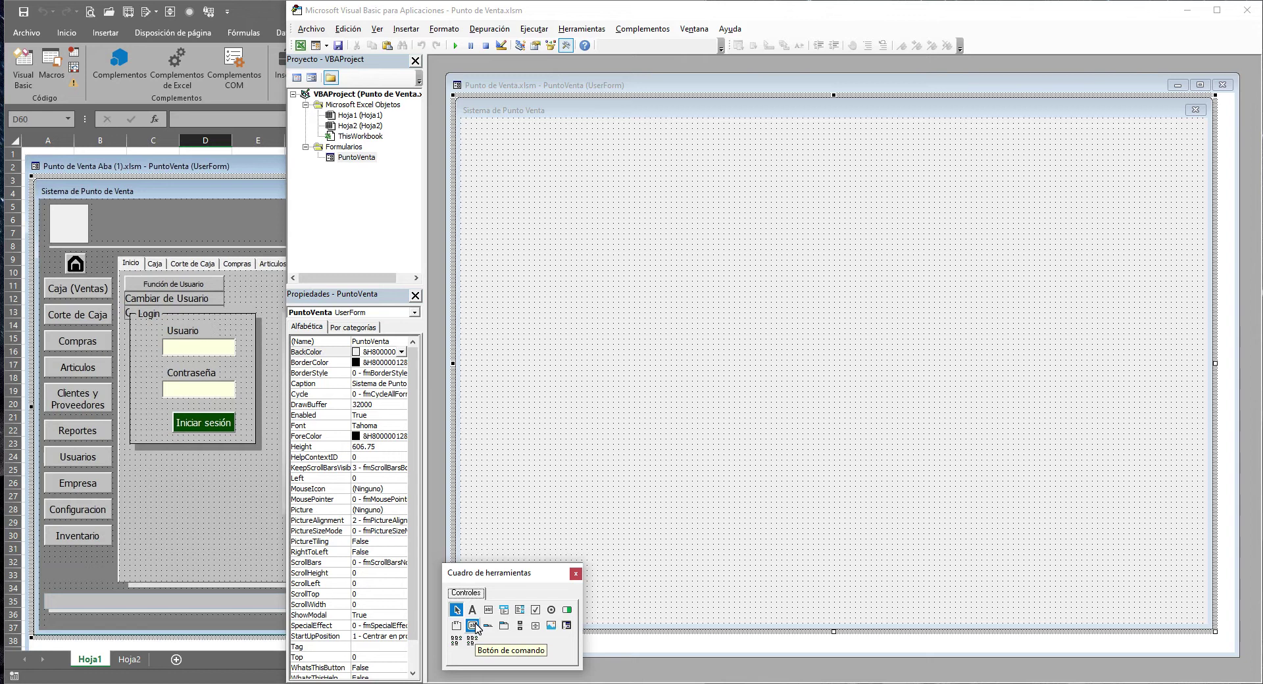
{"action": "left_click", "coordinate": [474, 625]}
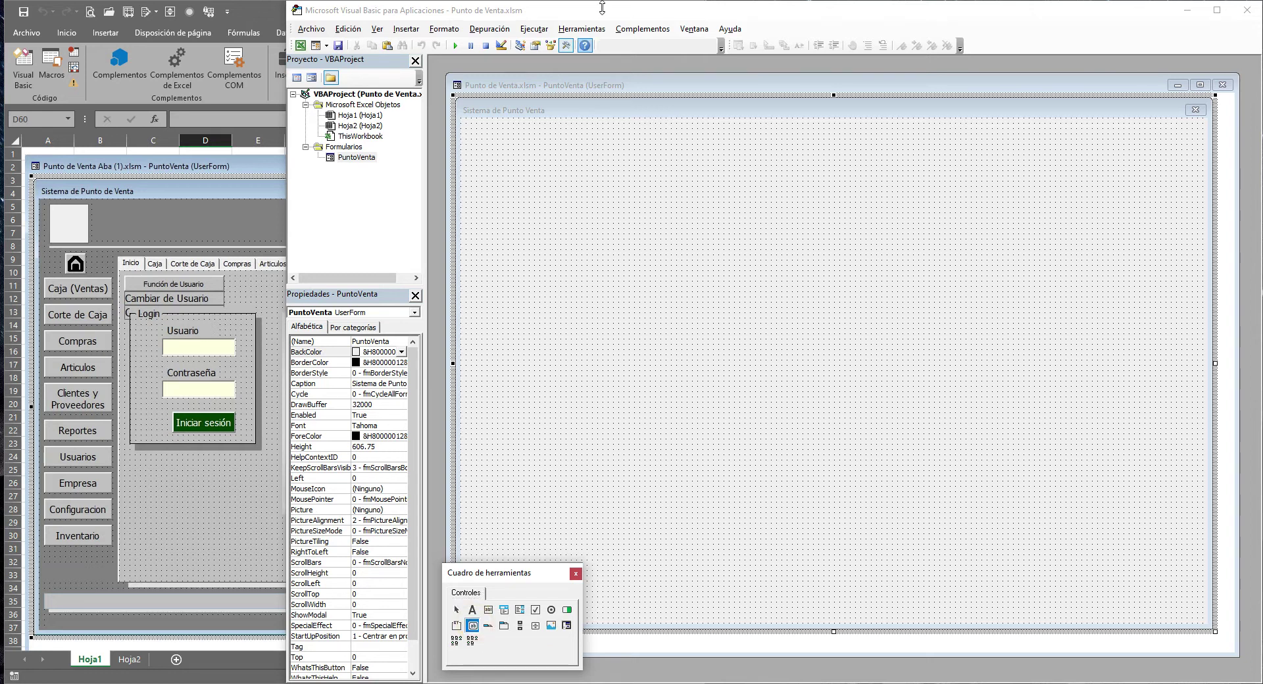
{"action": "left_click_drag", "start_coordinate": [482, 133], "coordinate": [515, 167]}
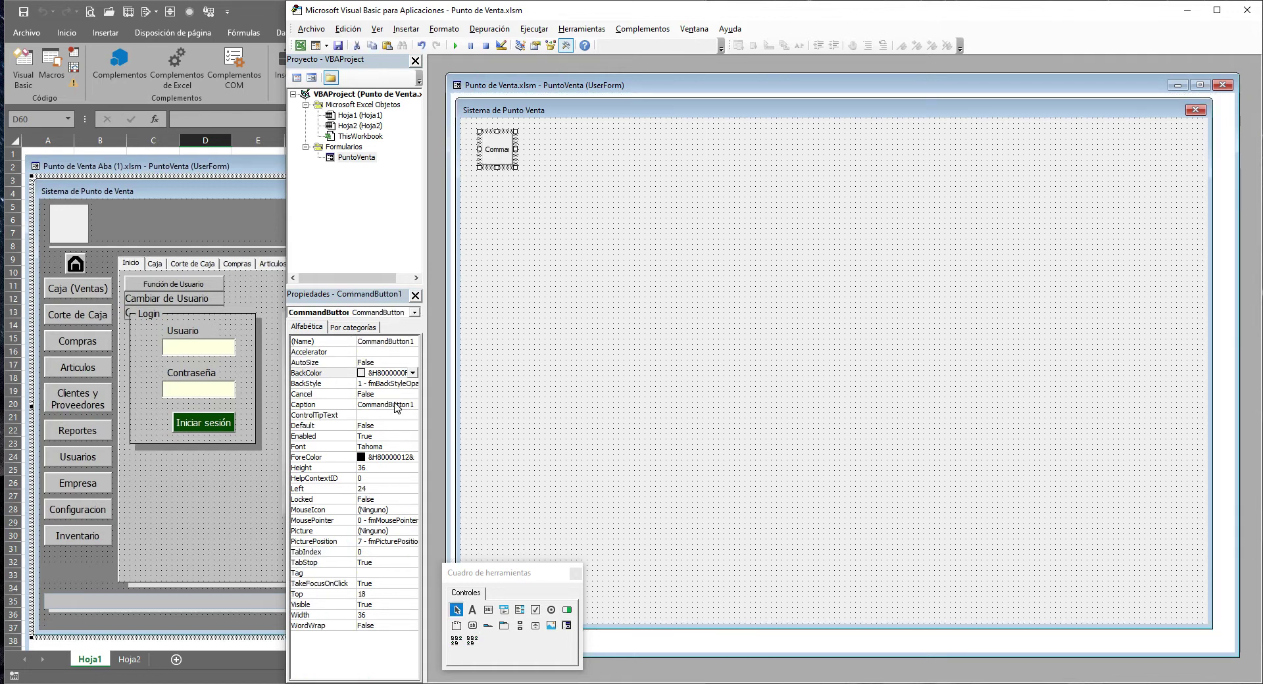
{"action": "left_click", "coordinate": [372, 341]}
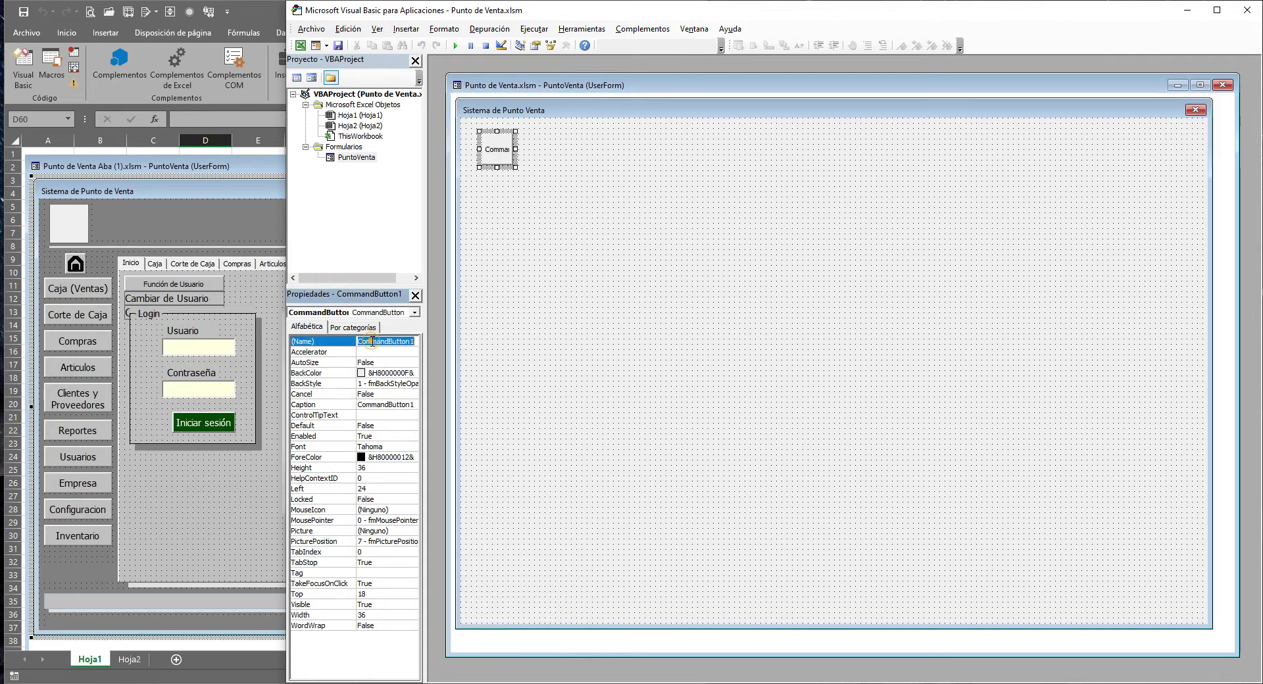
{"action": "type", "text": "CmdInicio"}
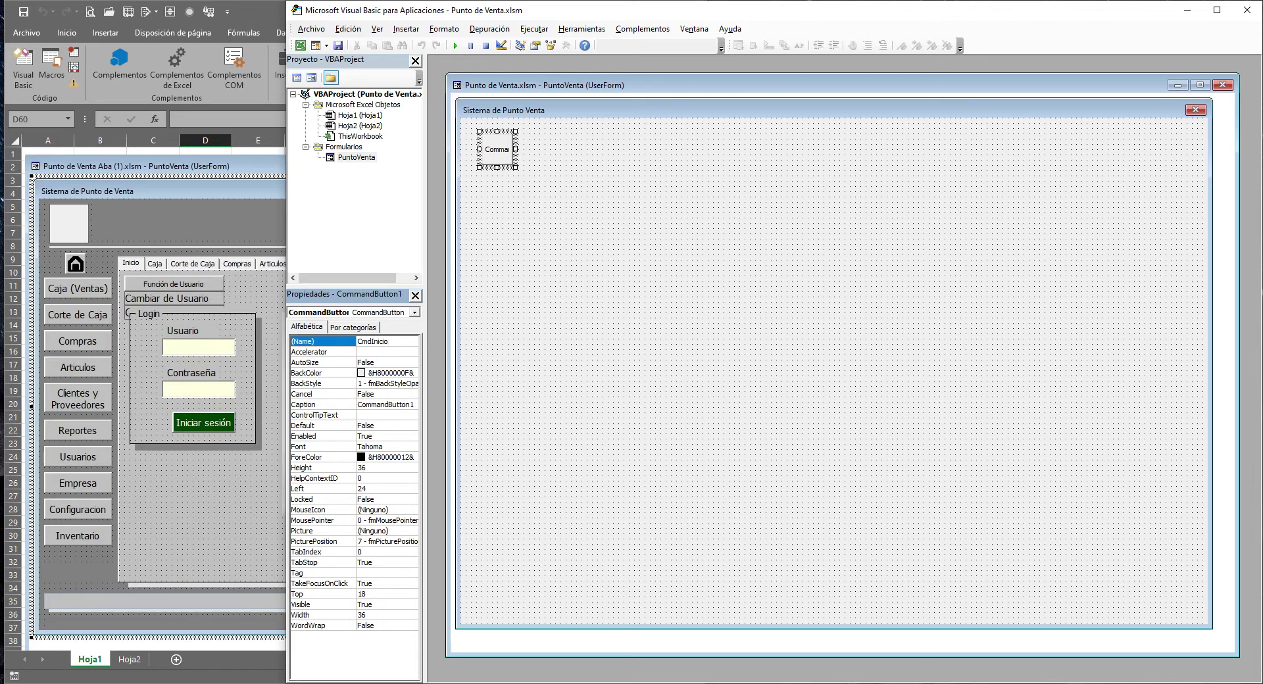
{"action": "double_click", "coordinate": [375, 404]}
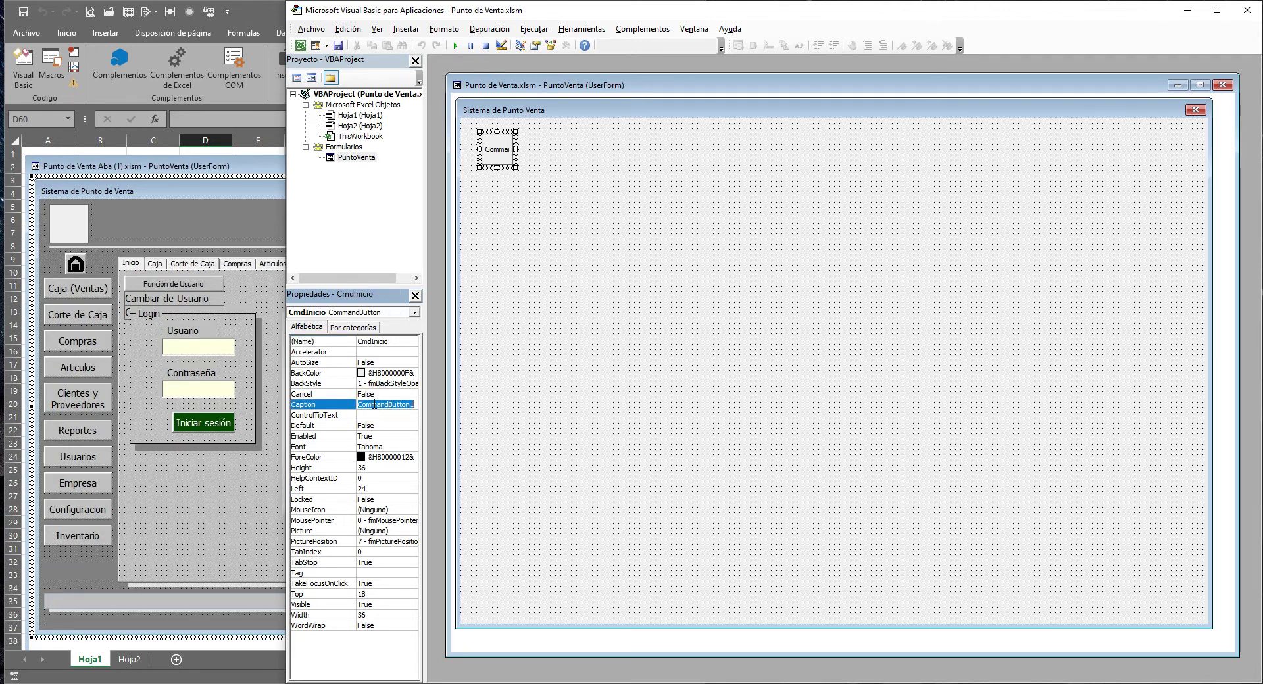
{"action": "key", "text": "BackSpace"}
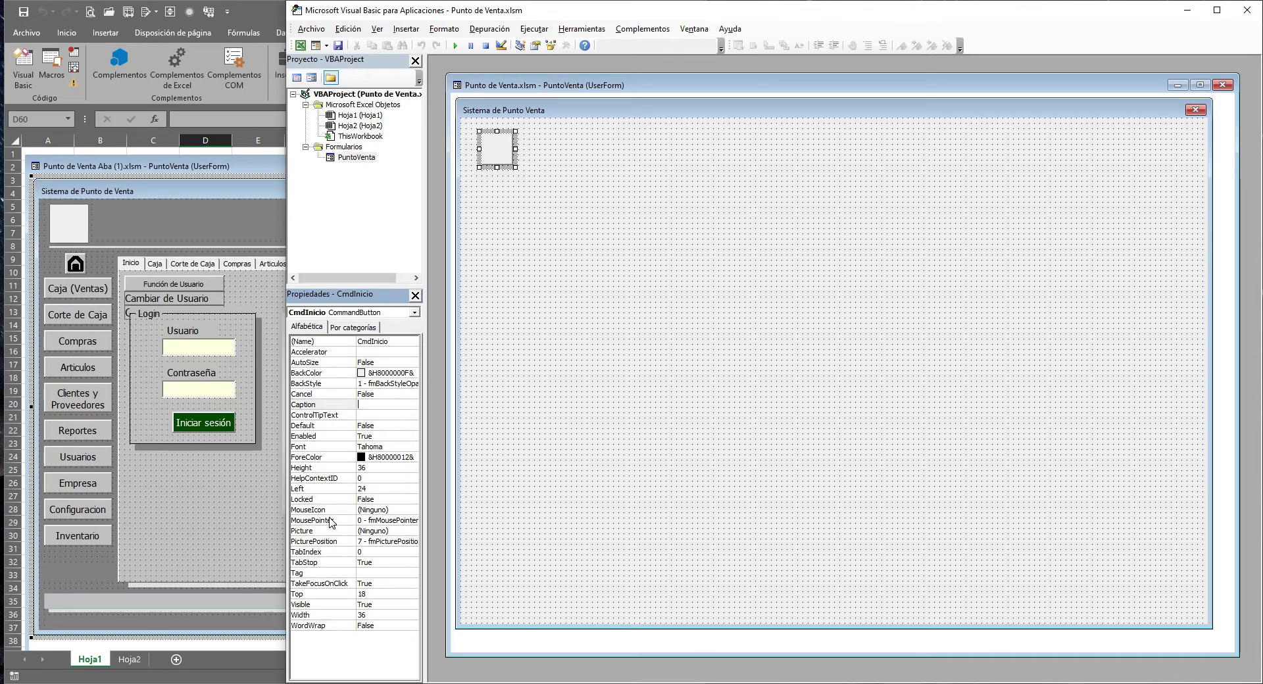
Load the inicio.ico house icon as the CmdInicio button's picture
{"action": "left_click", "coordinate": [403, 530]}
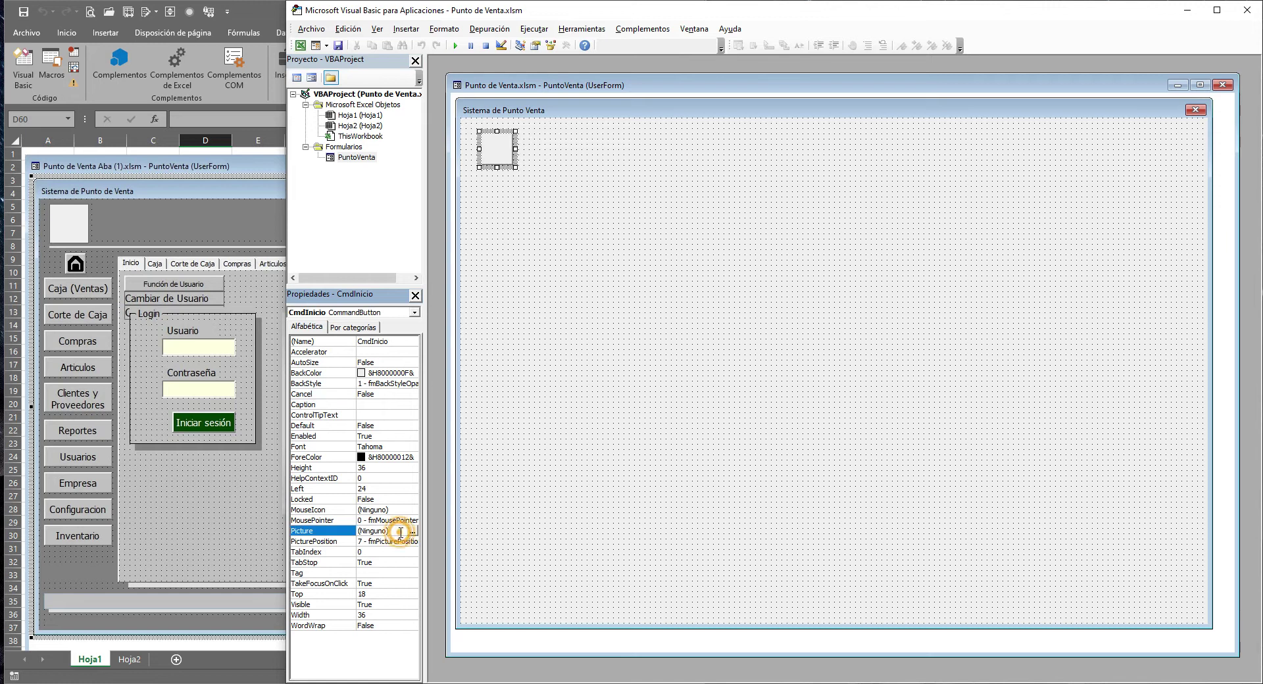
{"action": "left_click", "coordinate": [412, 531]}
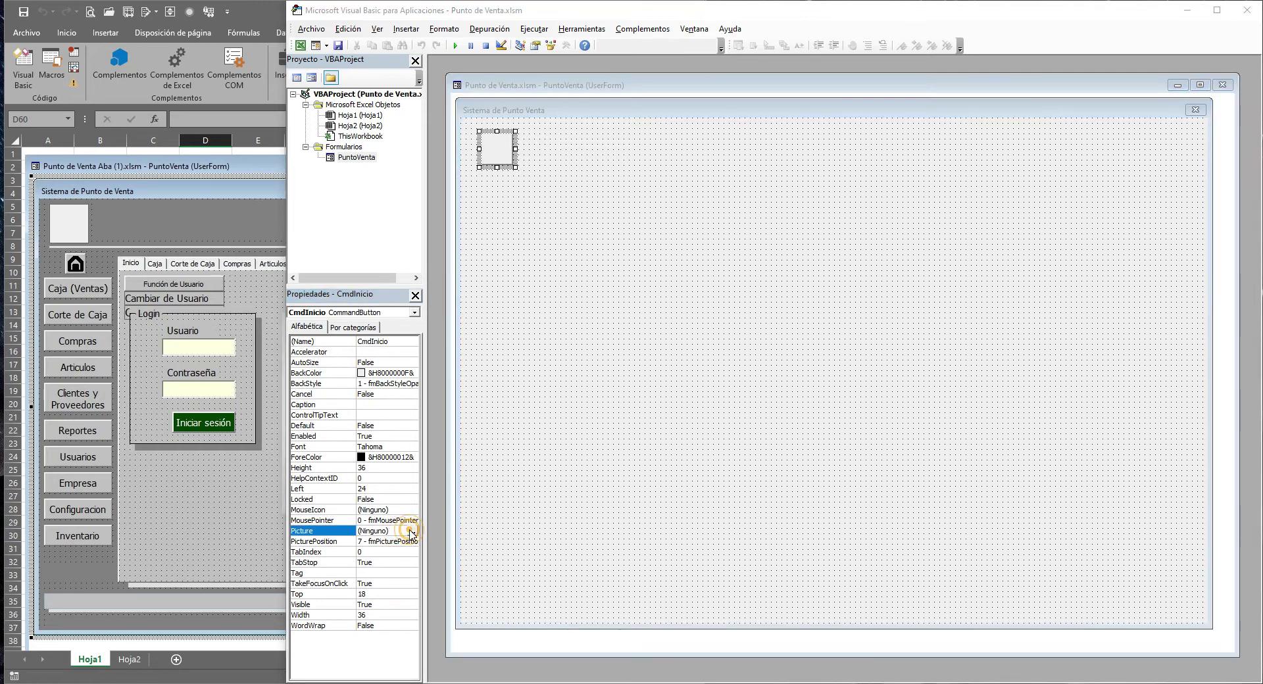
{"action": "left_click", "coordinate": [487, 324]}
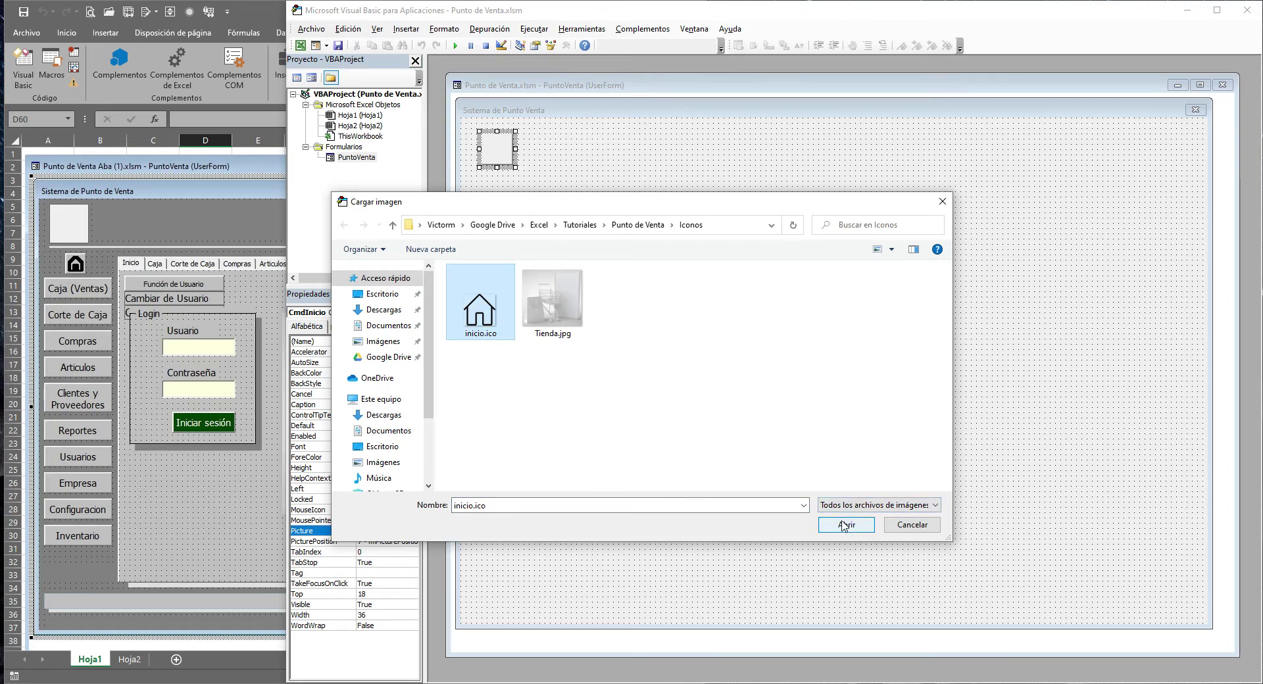
{"action": "left_click", "coordinate": [860, 529]}
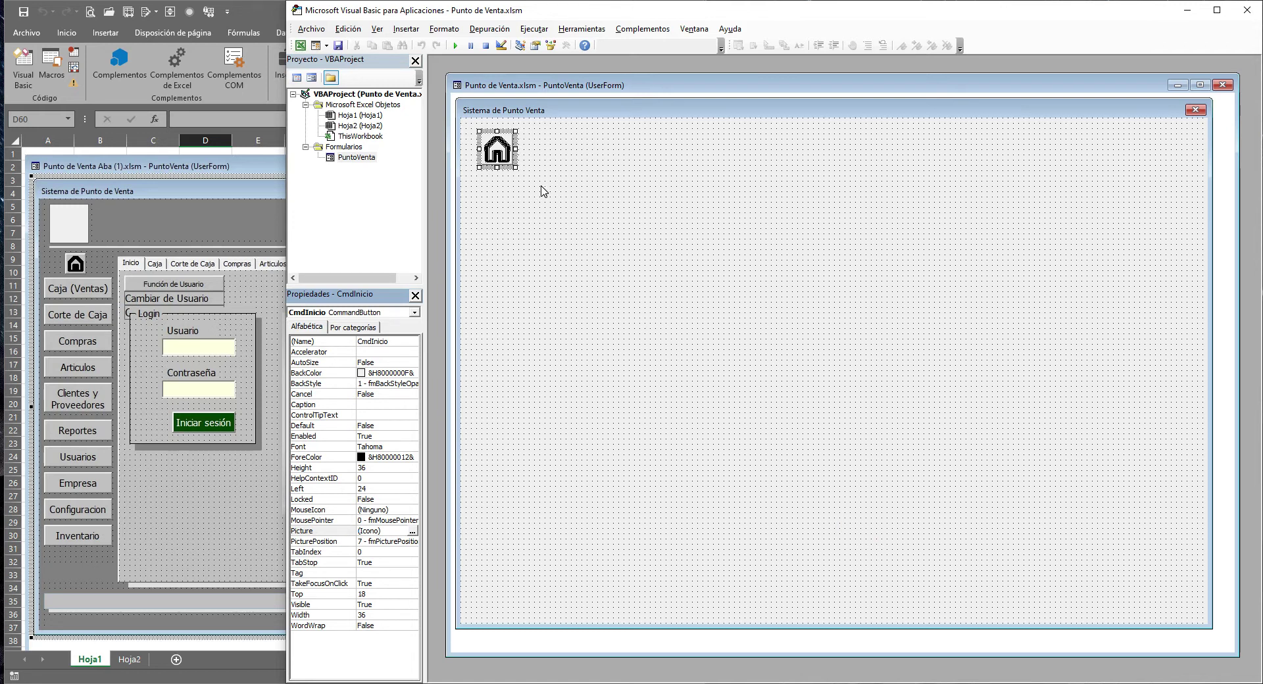
{"action": "left_click", "coordinate": [504, 169]}
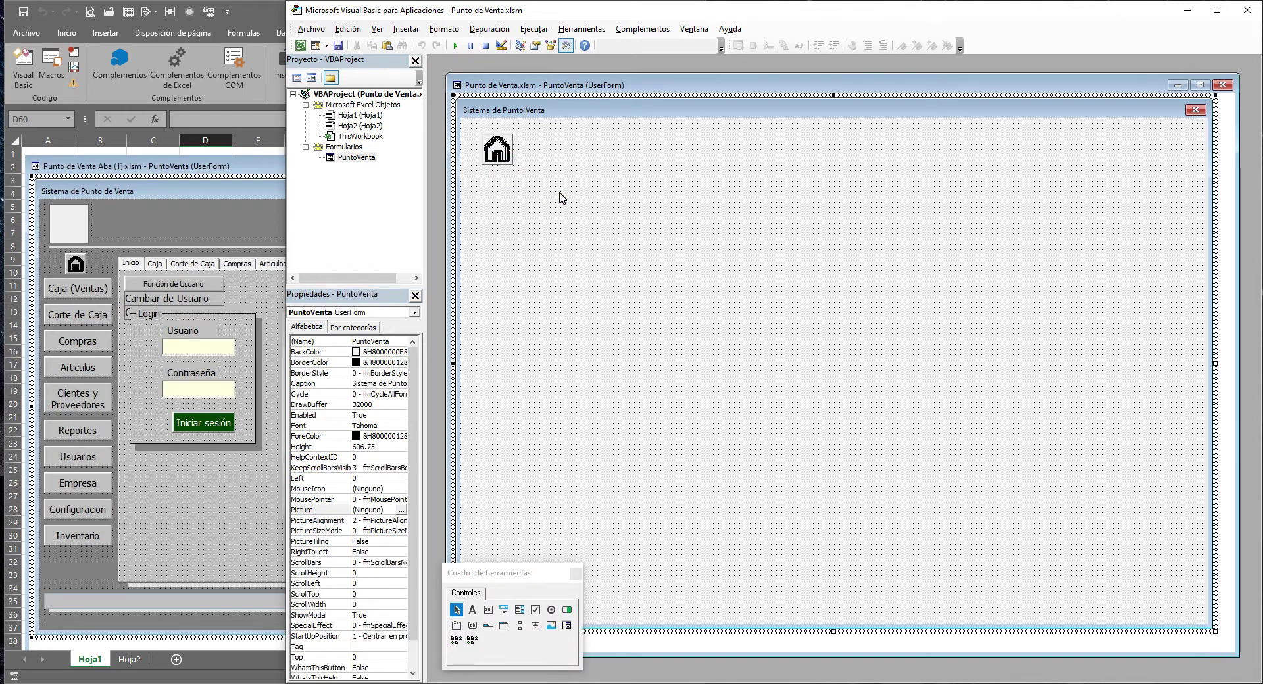
Paste a copy of the house button below it, remove its picture, and caption it 'Caja (Ventas)'
{"action": "key", "text": "ctrl+v"}
{"action": "mouse_move", "coordinate": [846, 352]}
{"action": "left_mouse_down"}
{"action": "mouse_move", "coordinate": [557, 183]}
{"action": "mouse_move", "coordinate": [498, 185]}
{"action": "mouse_move", "coordinate": [542, 197]}
{"action": "left_mouse_up"}
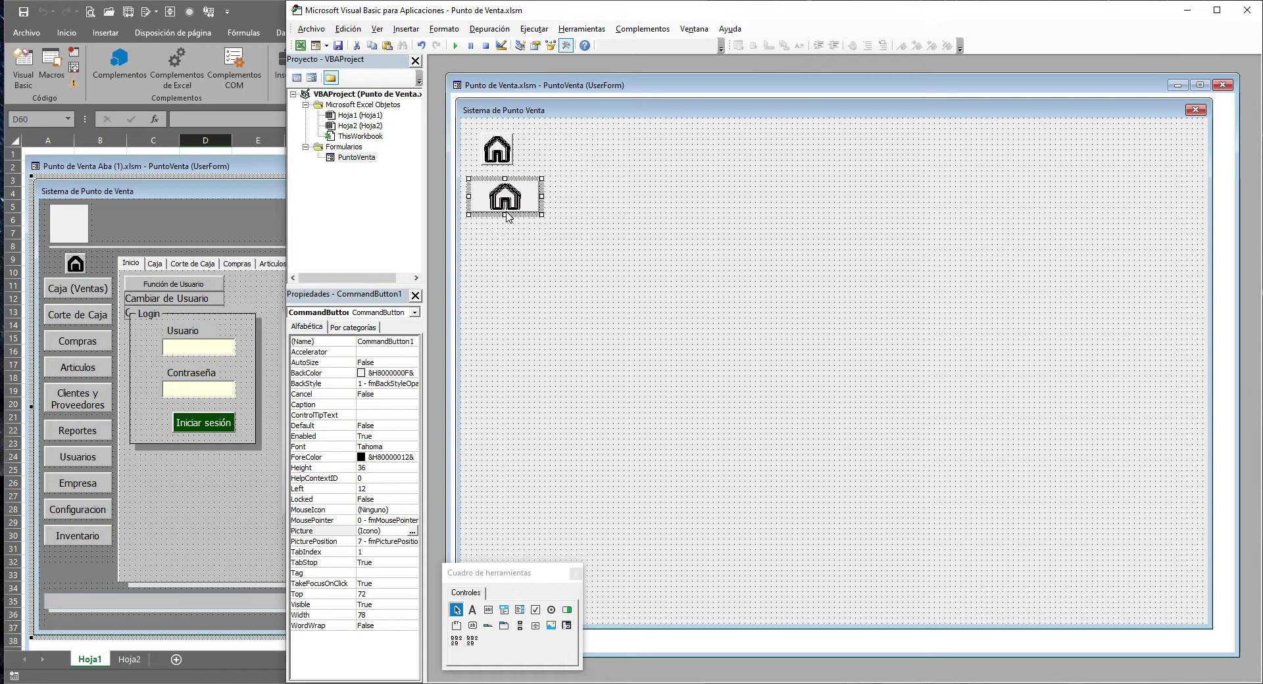
{"action": "left_click_drag", "start_coordinate": [504, 217], "coordinate": [503, 200]}
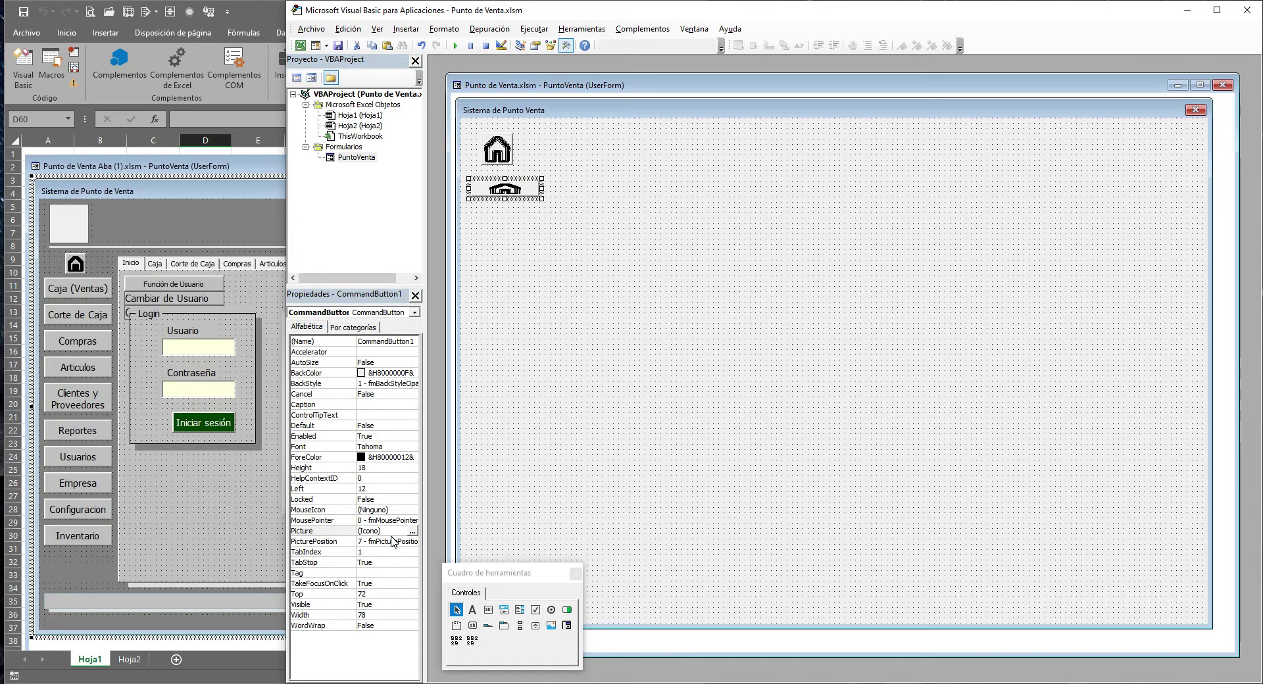
{"action": "left_click", "coordinate": [303, 531]}
{"action": "key", "text": "Delete"}
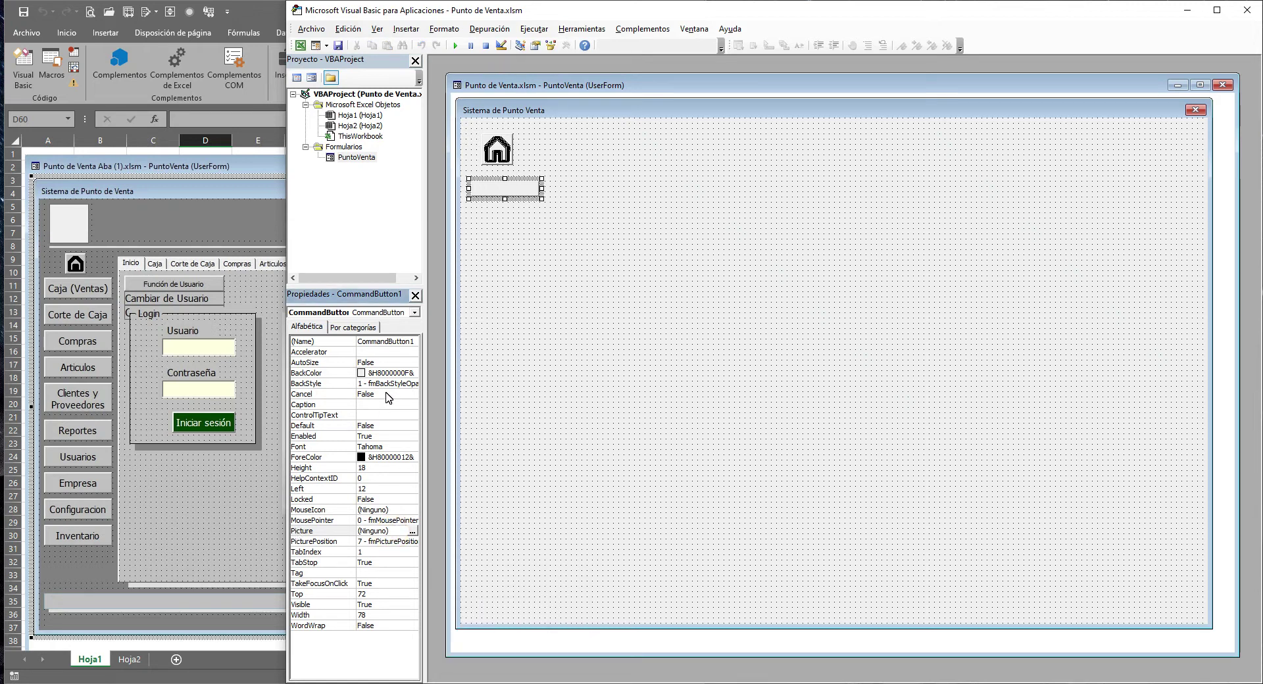
{"action": "left_click", "coordinate": [386, 404]}
{"action": "left_click", "coordinate": [386, 404]}
{"action": "type", "text": "Ca"}
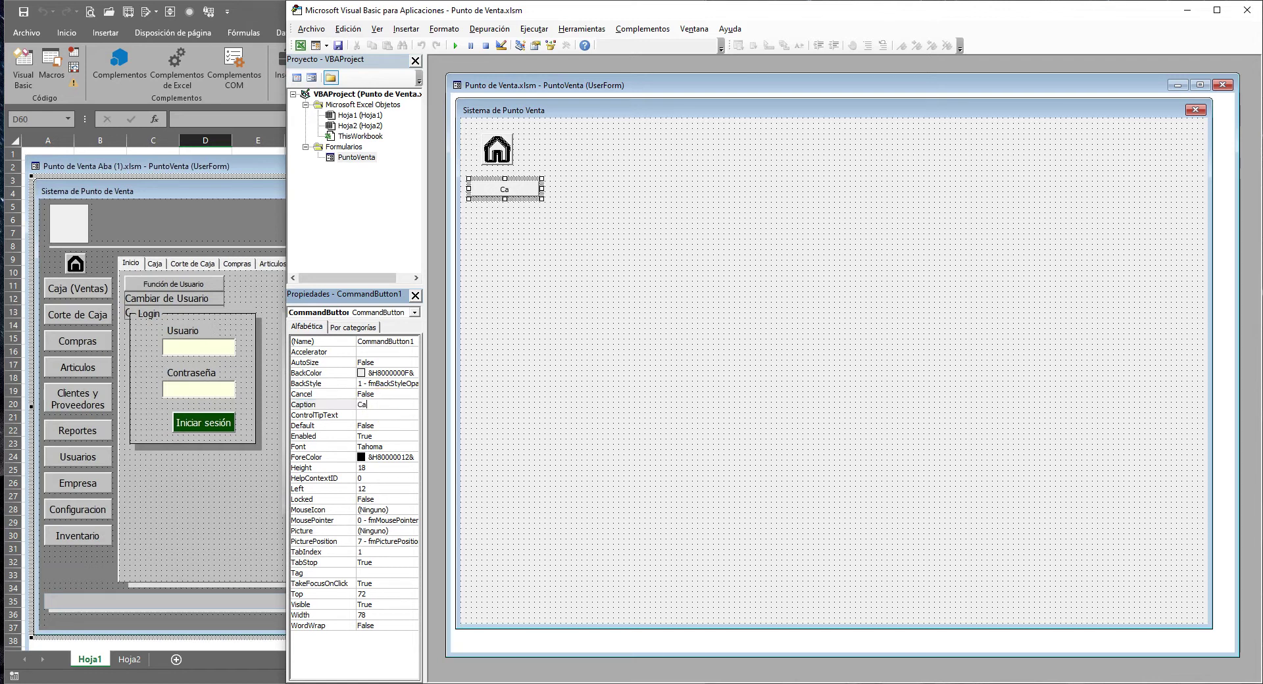
{"action": "type", "text": "ja ("}
{"action": "type", "text": "Ventas)"}
{"action": "left_click", "coordinate": [505, 201]}
{"action": "left_click_drag", "start_coordinate": [505, 201], "coordinate": [506, 205]}
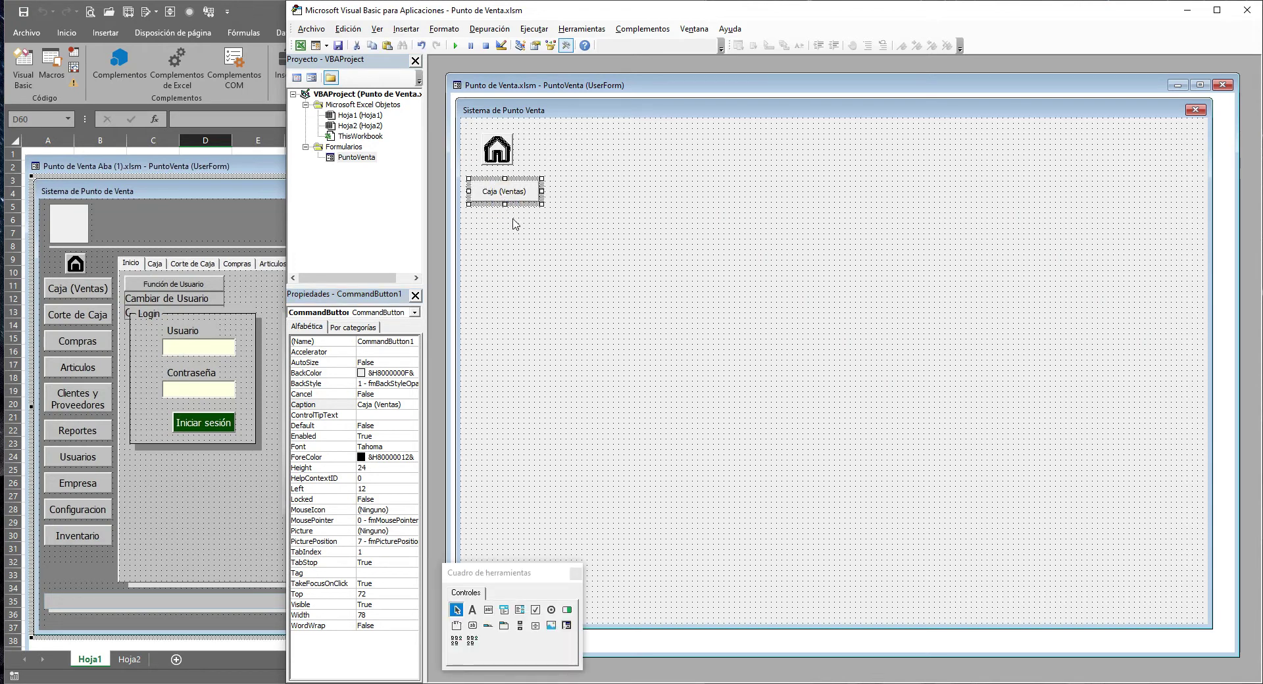
Duplicate the Caja (Ventas) button twice, stacking the copies below it
{"action": "left_click", "coordinate": [556, 221]}
{"action": "key", "text": "ctrl+v"}
{"action": "left_click_drag", "start_coordinate": [816, 359], "coordinate": [490, 211]}
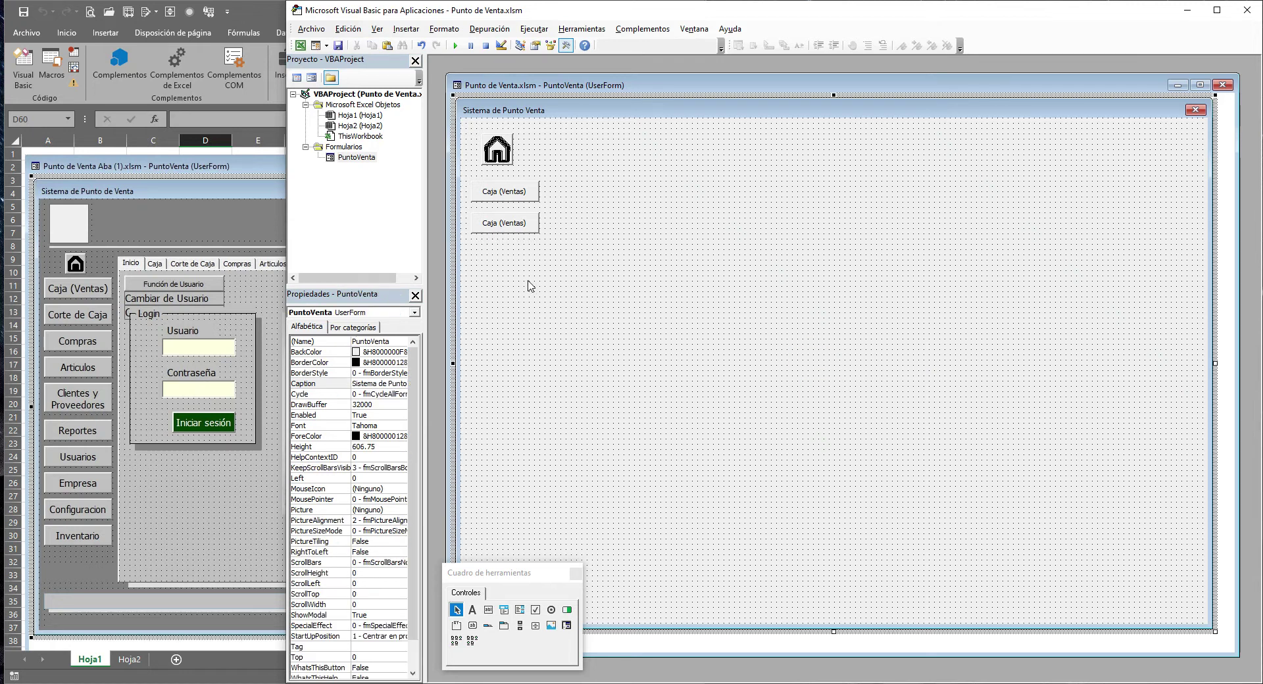
{"action": "left_click_drag", "start_coordinate": [815, 360], "coordinate": [490, 247]}
Rename the second button CdmCorteCaja with the caption 'Corte de Captio'
{"action": "left_click", "coordinate": [524, 225]}
{"action": "left_click", "coordinate": [395, 343]}
{"action": "double_click", "coordinate": [396, 343]}
{"action": "type", "text": "Cdm"}
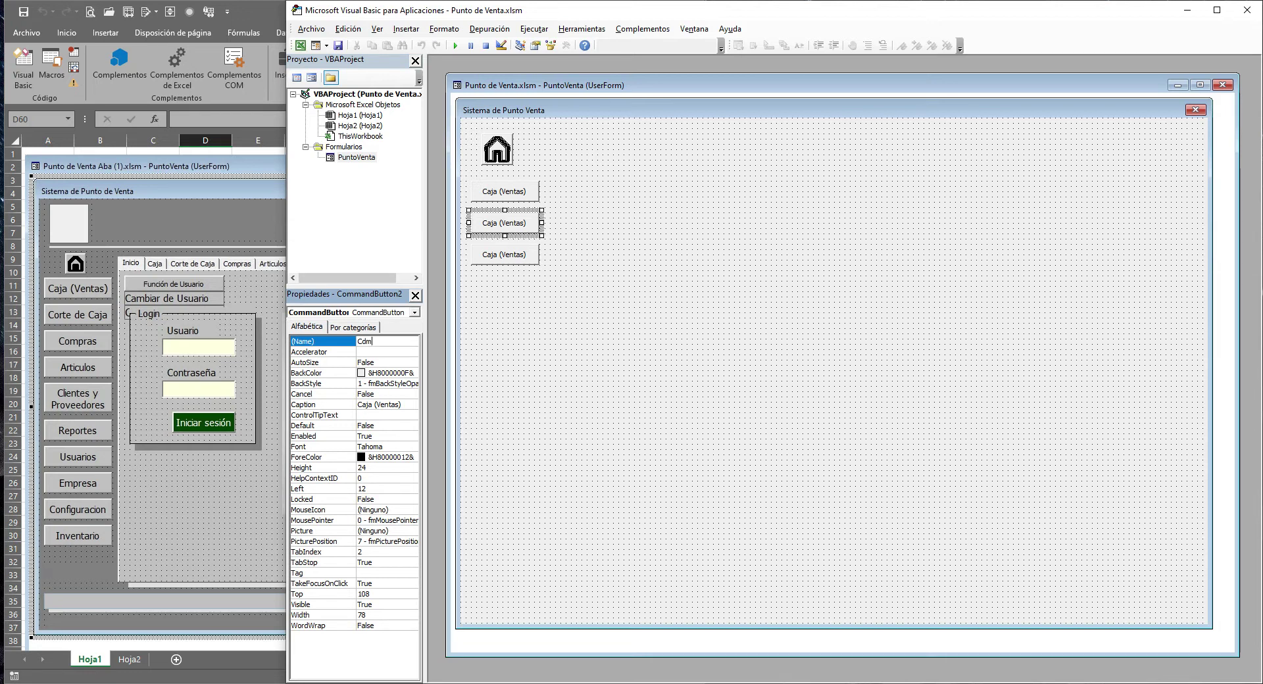
{"action": "type", "text": "orteCa"}
{"action": "type", "text": "ja"}
{"action": "left_click", "coordinate": [398, 406]}
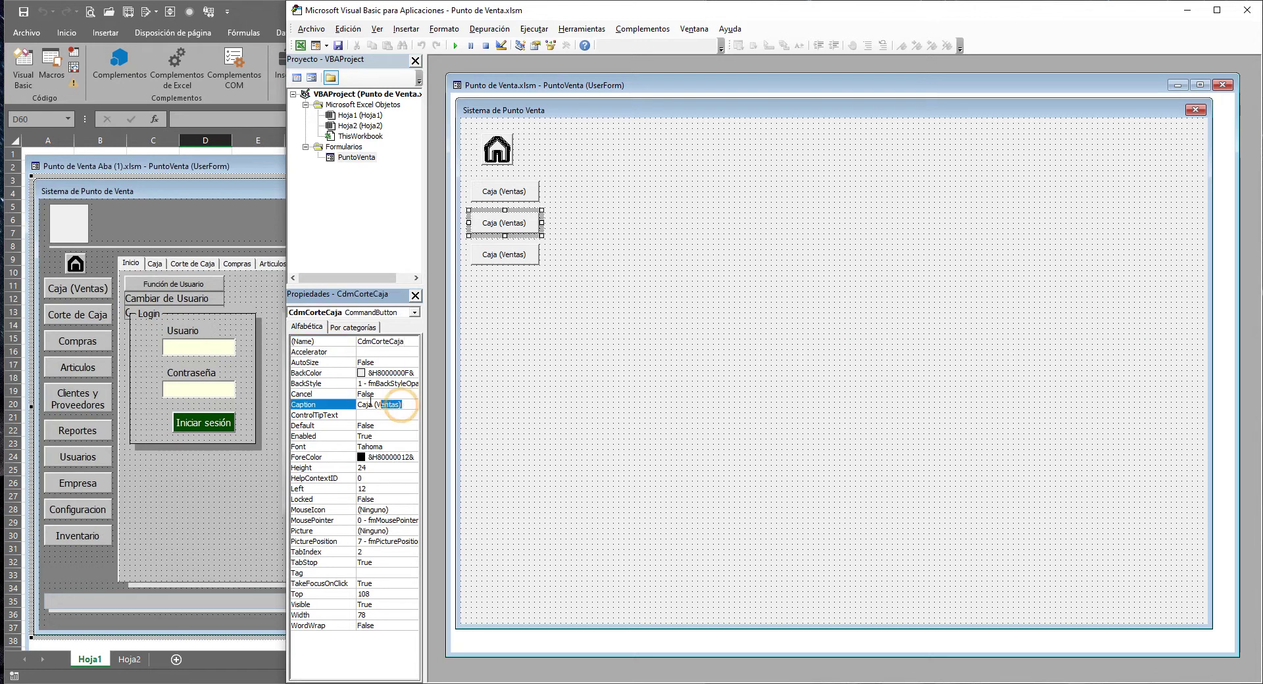
{"action": "type", "text": "Cort"}
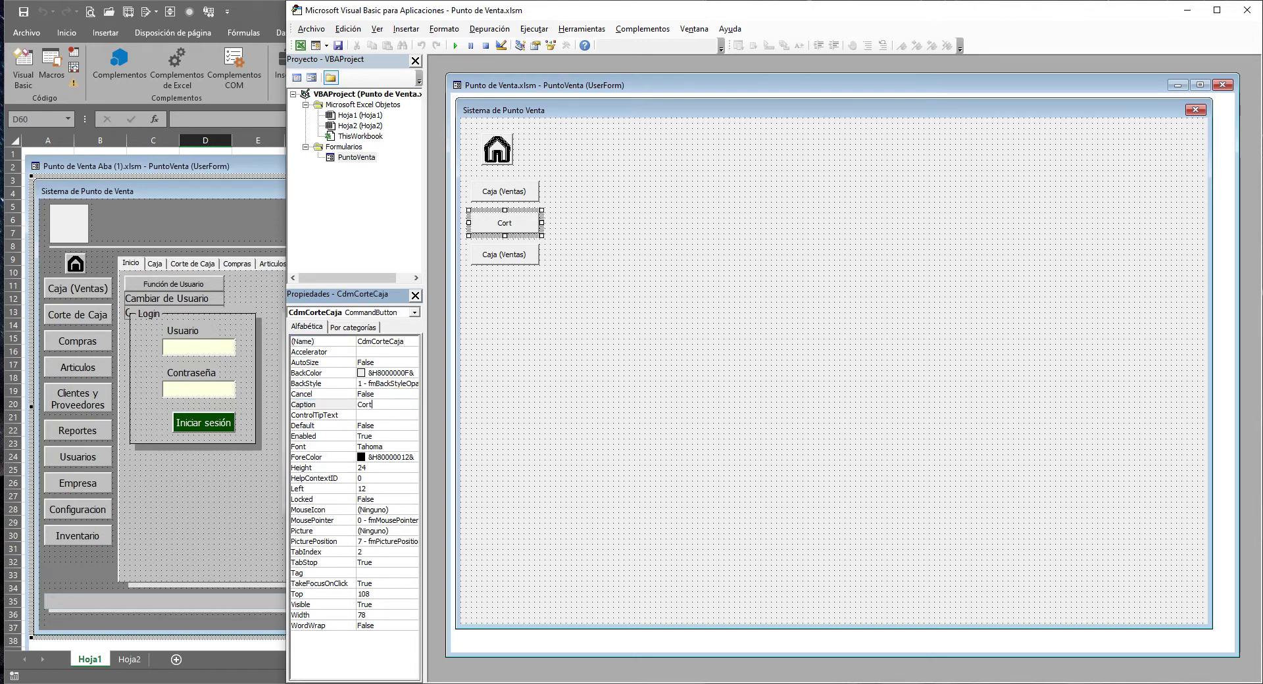
{"action": "type", "text": "e de C"}
{"action": "type", "text": "pti"}
{"action": "key", "text": "BackSpace"}
{"action": "key", "text": "BackSpace"}
{"action": "type", "text": "aptio"}
Rename the third button CmdCompras, caption it 'Compras', and select all three text buttons
{"action": "left_click", "coordinate": [517, 258]}
{"action": "left_click", "coordinate": [397, 341]}
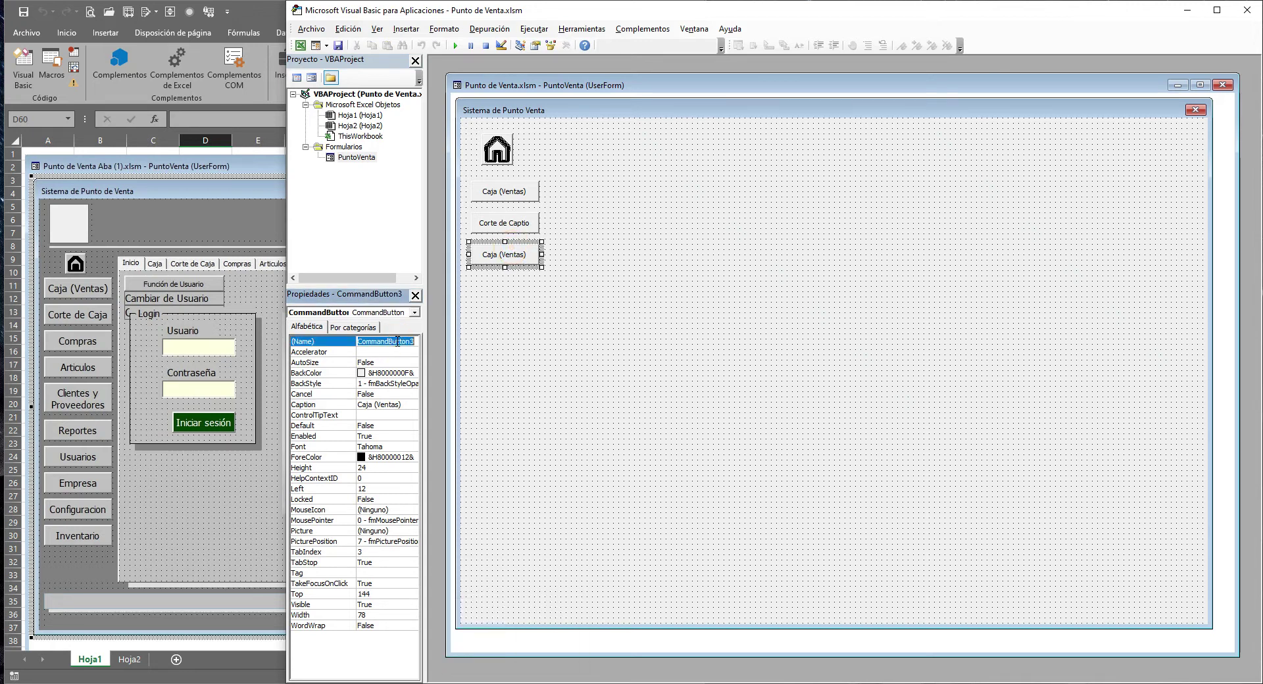
{"action": "type", "text": "CmdCompras"}
{"action": "key", "text": "Return"}
{"action": "left_click", "coordinate": [411, 404]}
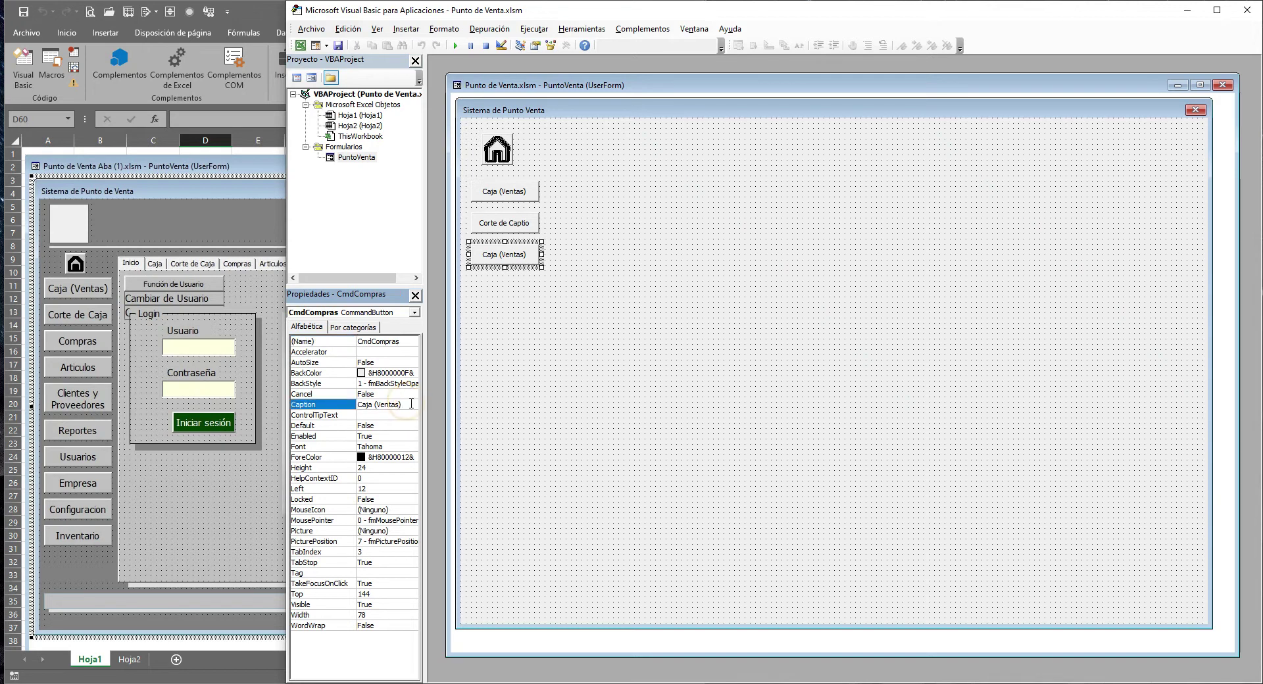
{"action": "type", "text": "Compras"}
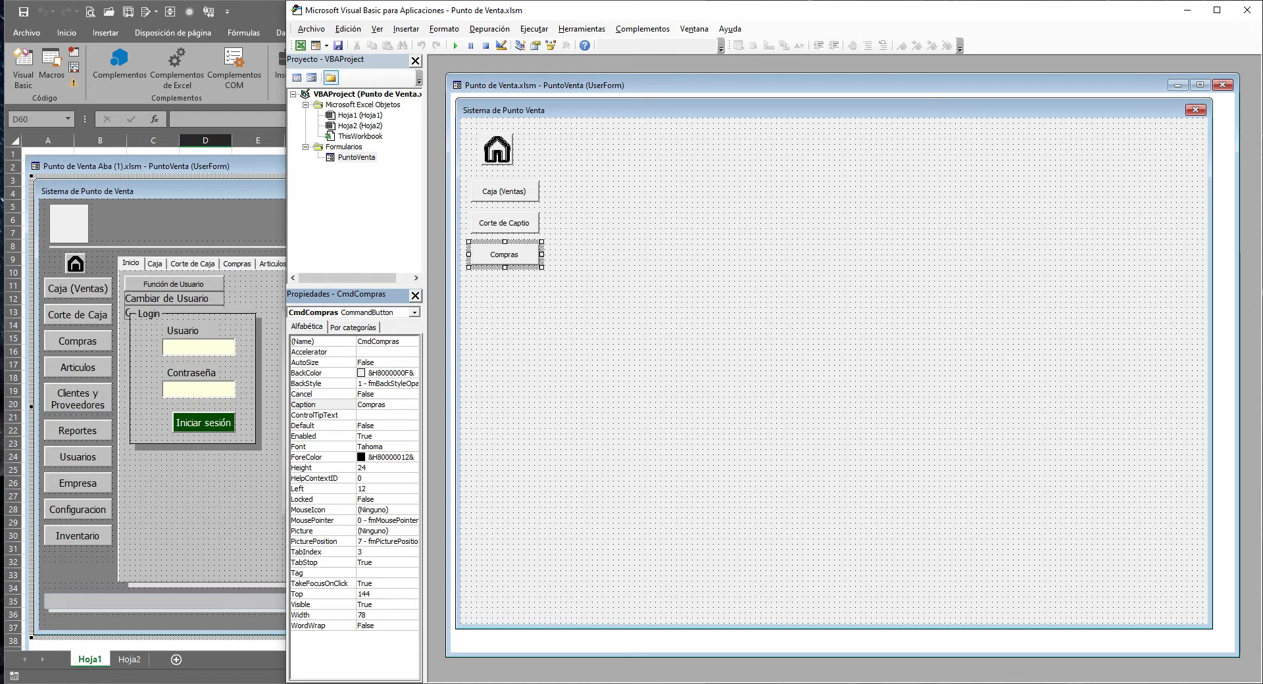
{"action": "left_click", "coordinate": [531, 311]}
{"action": "left_click_drag", "start_coordinate": [553, 175], "coordinate": [510, 282]}
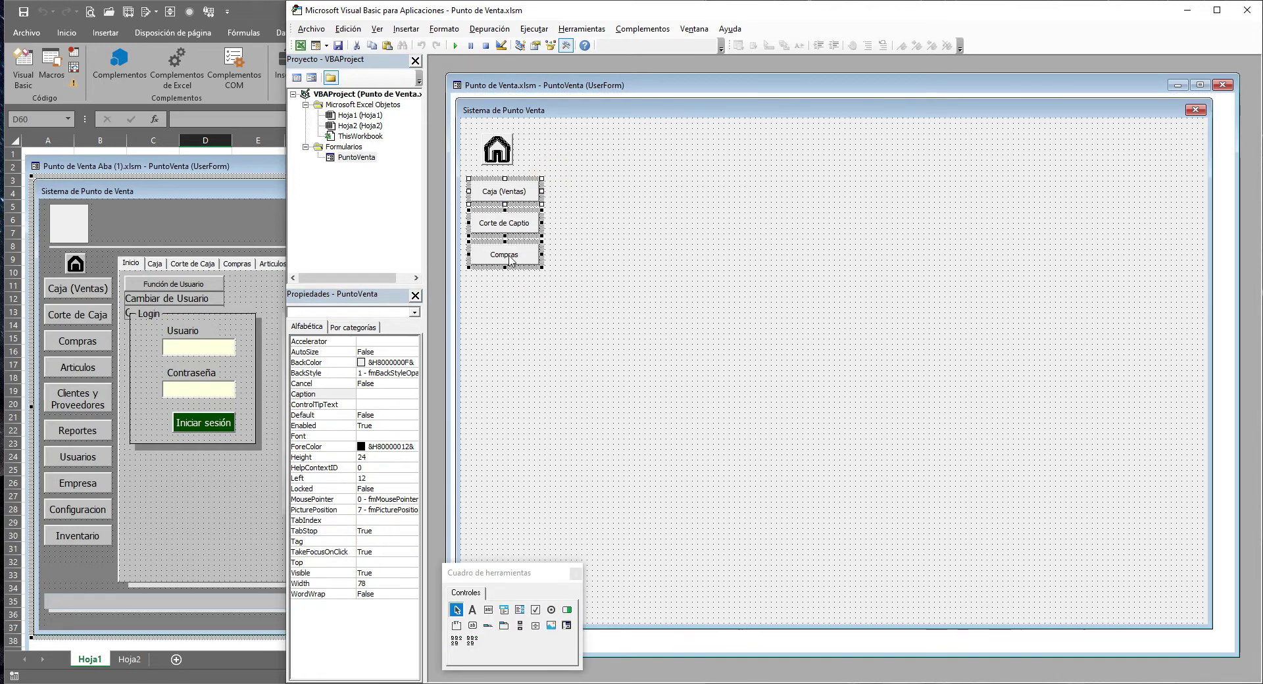
Set the three buttons' font size to 11 and widen them together
{"action": "left_click", "coordinate": [380, 436]}
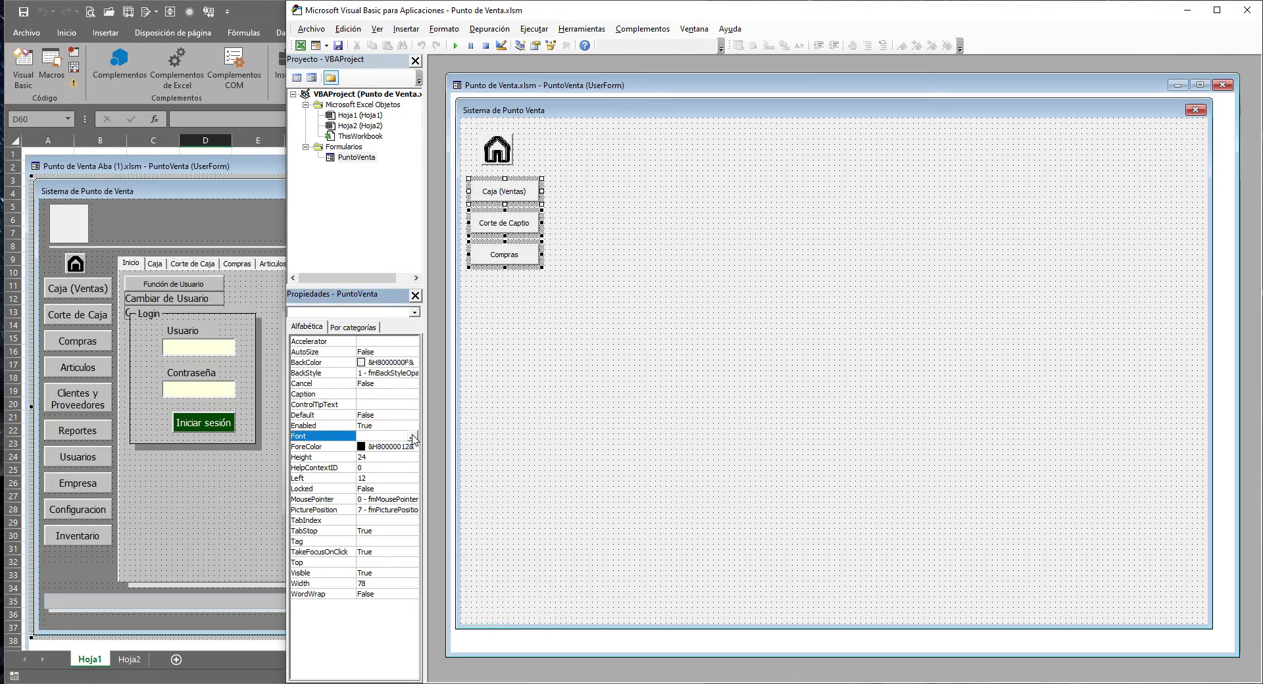
{"action": "left_click", "coordinate": [412, 437]}
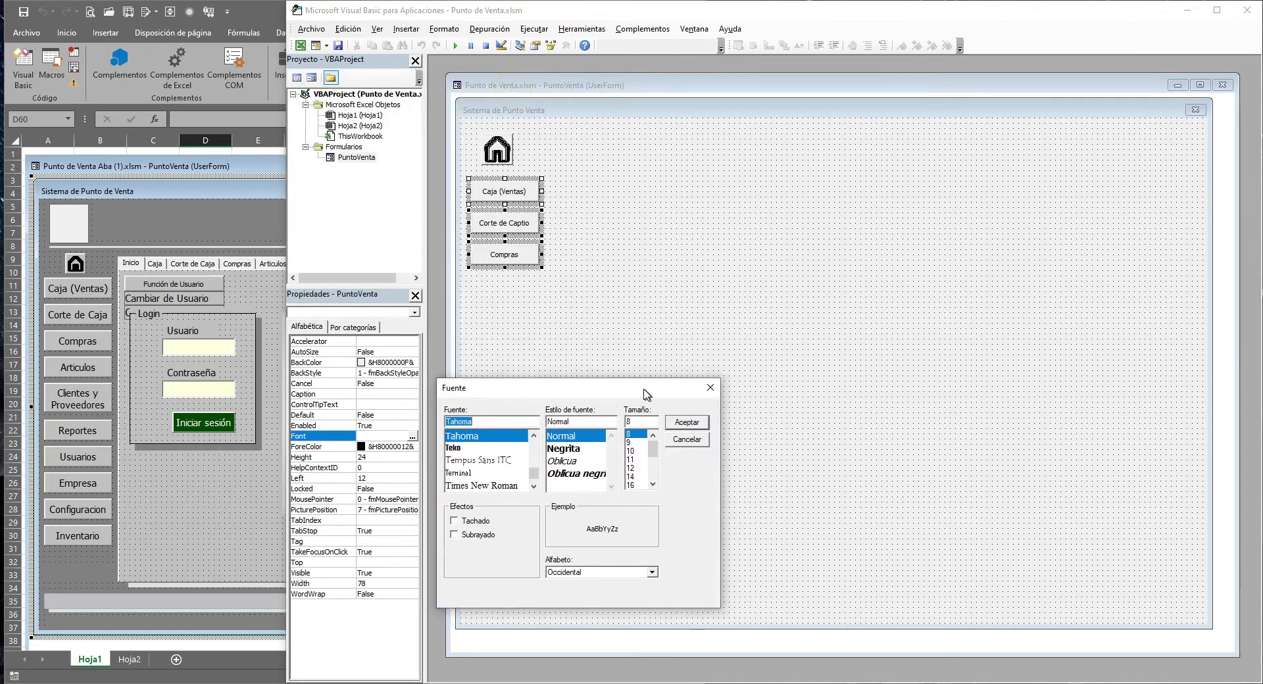
{"action": "left_click_drag", "start_coordinate": [515, 95], "coordinate": [584, 364]}
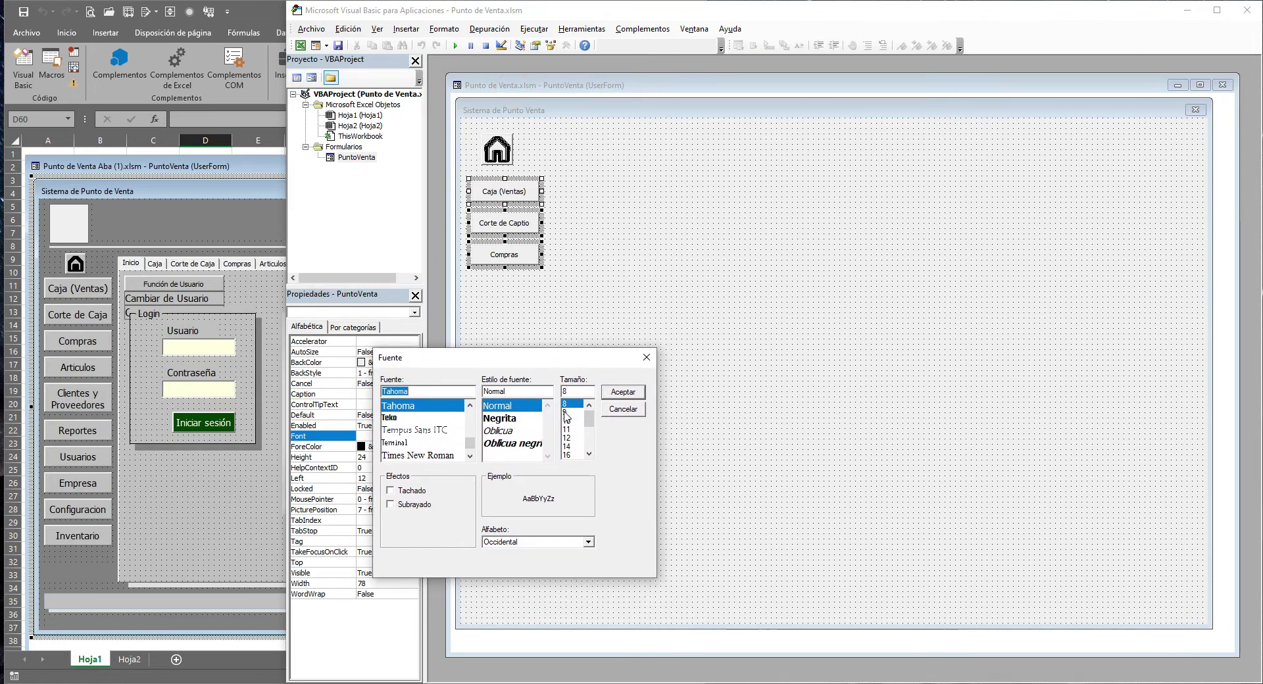
{"action": "left_click", "coordinate": [572, 429]}
{"action": "left_click", "coordinate": [623, 392]}
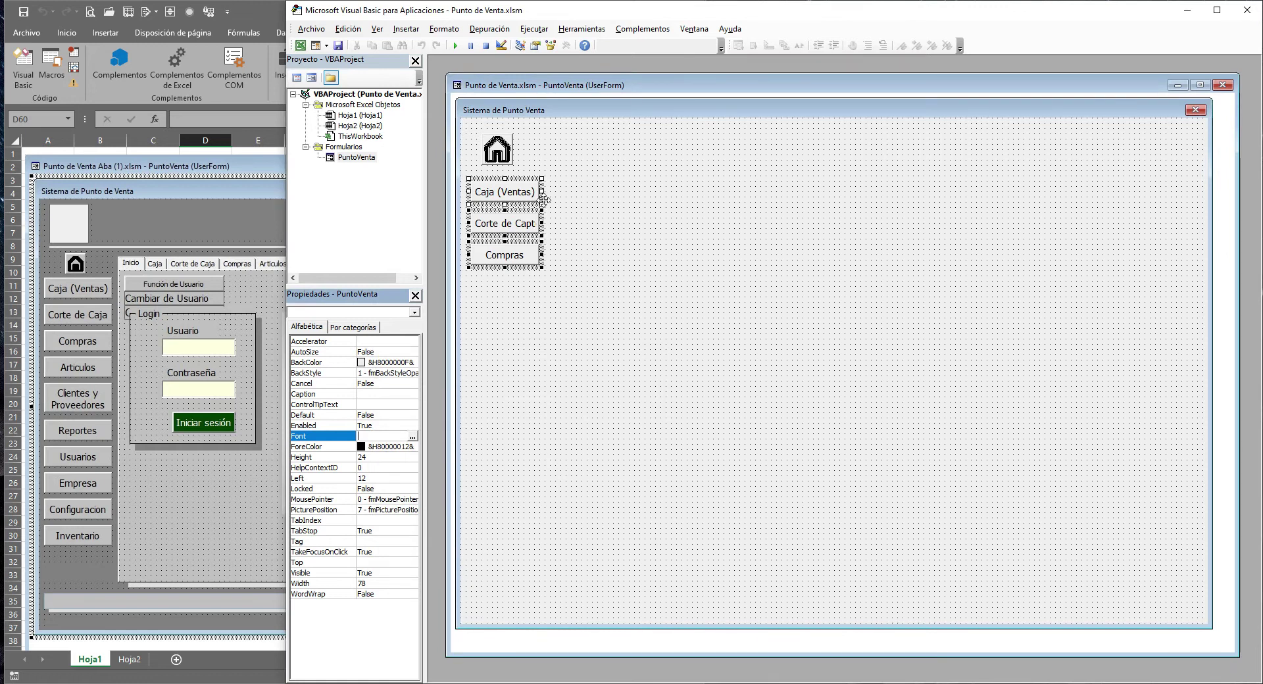
{"action": "left_click", "coordinate": [544, 190]}
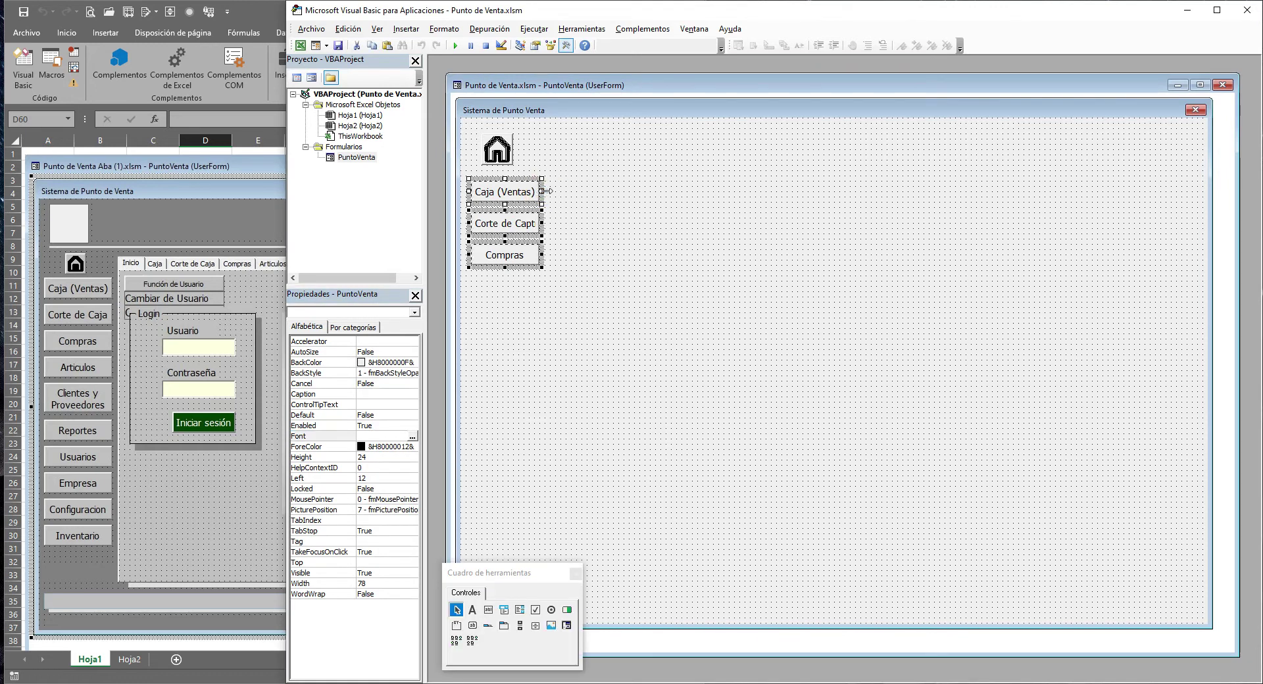
{"action": "left_click_drag", "start_coordinate": [549, 191], "coordinate": [555, 190]}
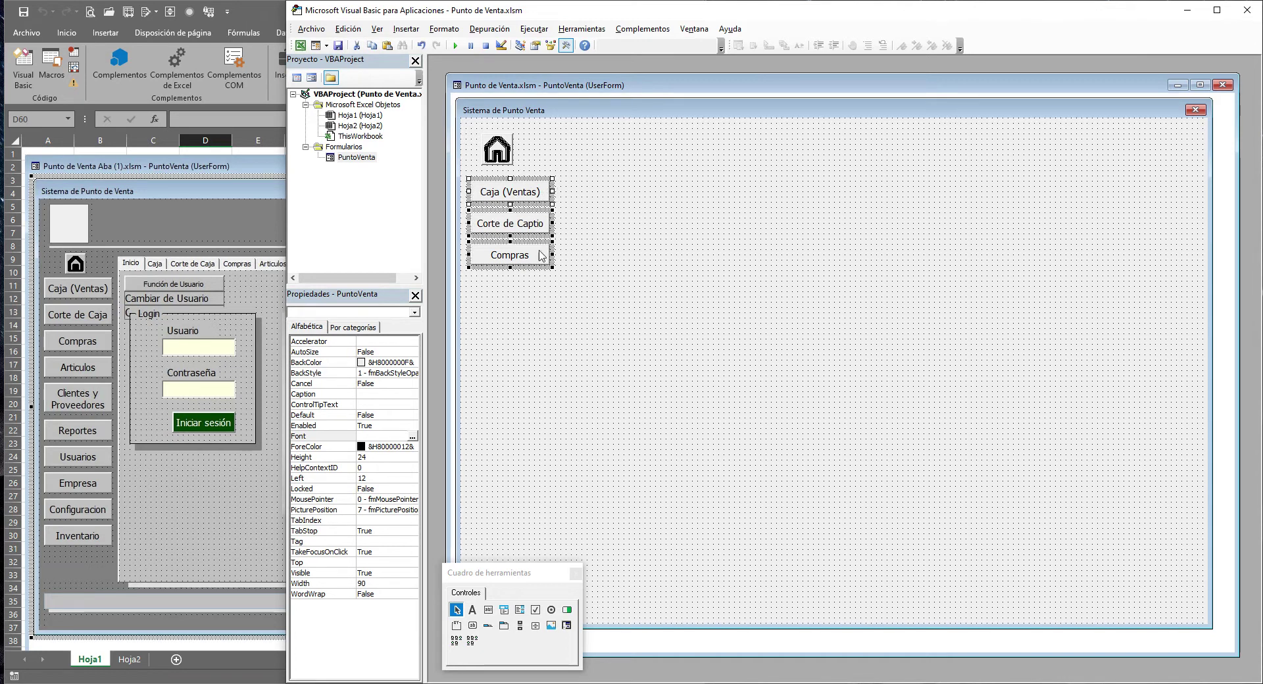
{"action": "left_click", "coordinate": [584, 272]}
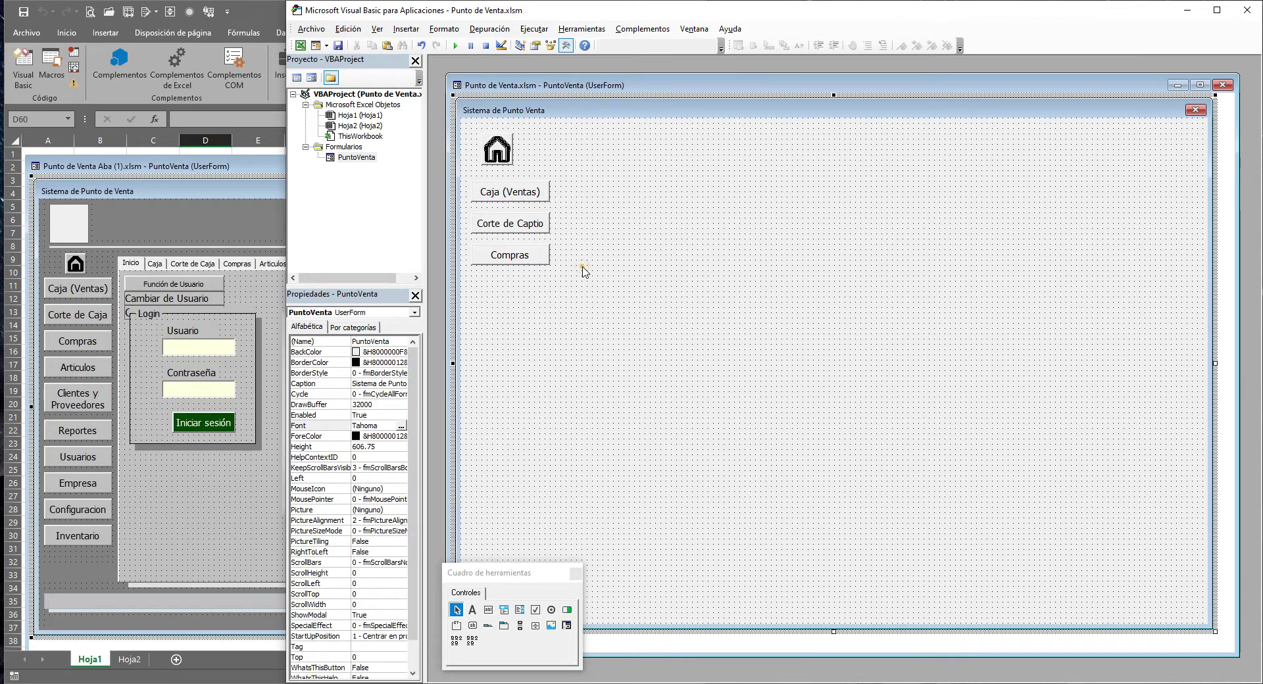
Correct the middle button's caption from 'Corte de Captio' to 'Corte de Caja'
{"action": "left_click", "coordinate": [523, 228]}
{"action": "left_click_drag", "start_coordinate": [389, 404], "coordinate": [418, 405]}
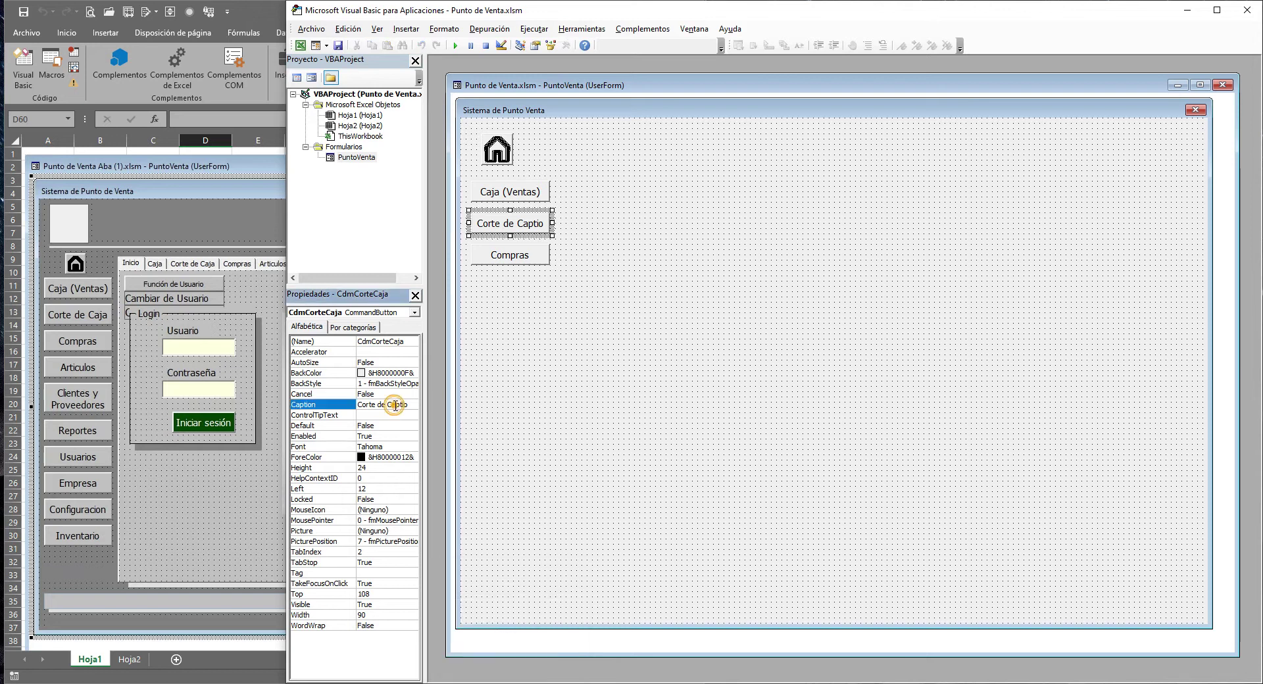
{"action": "type", "text": "aja"}
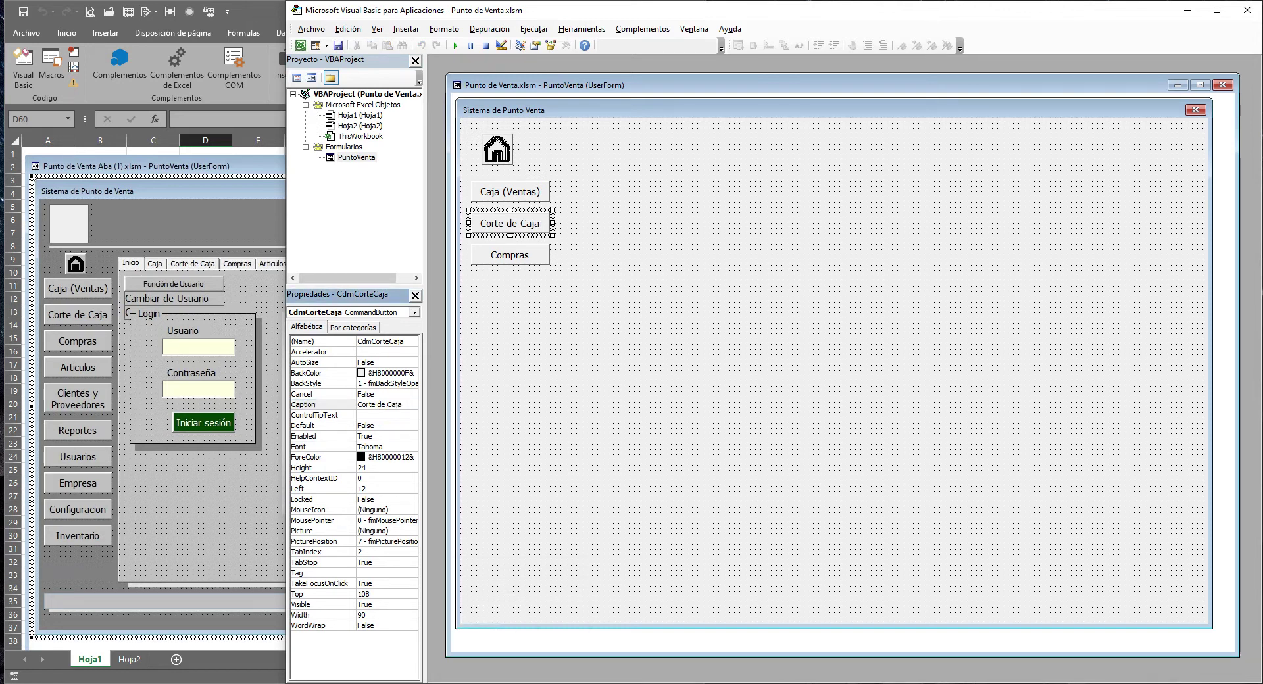
{"action": "left_click", "coordinate": [590, 284]}
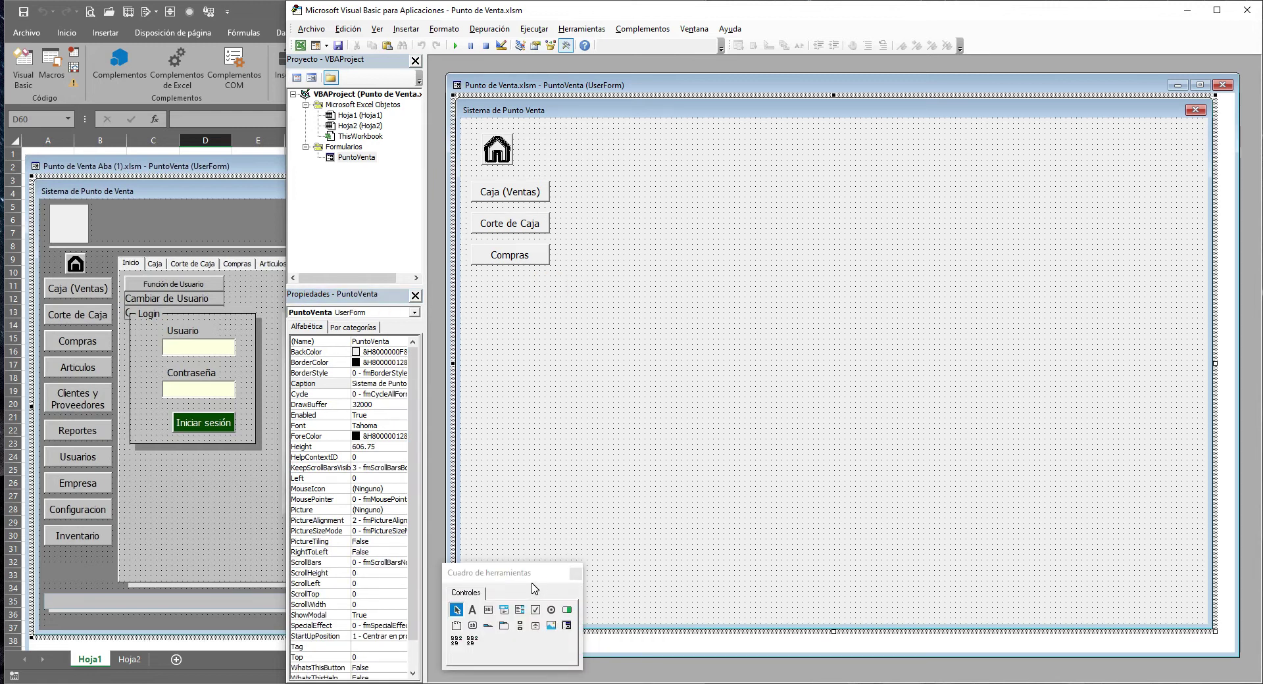
Draw a MultiPage control with Page1 and Page2 across the form right of the buttons, matching the reference
{"action": "left_click_drag", "start_coordinate": [518, 575], "coordinate": [515, 574]}
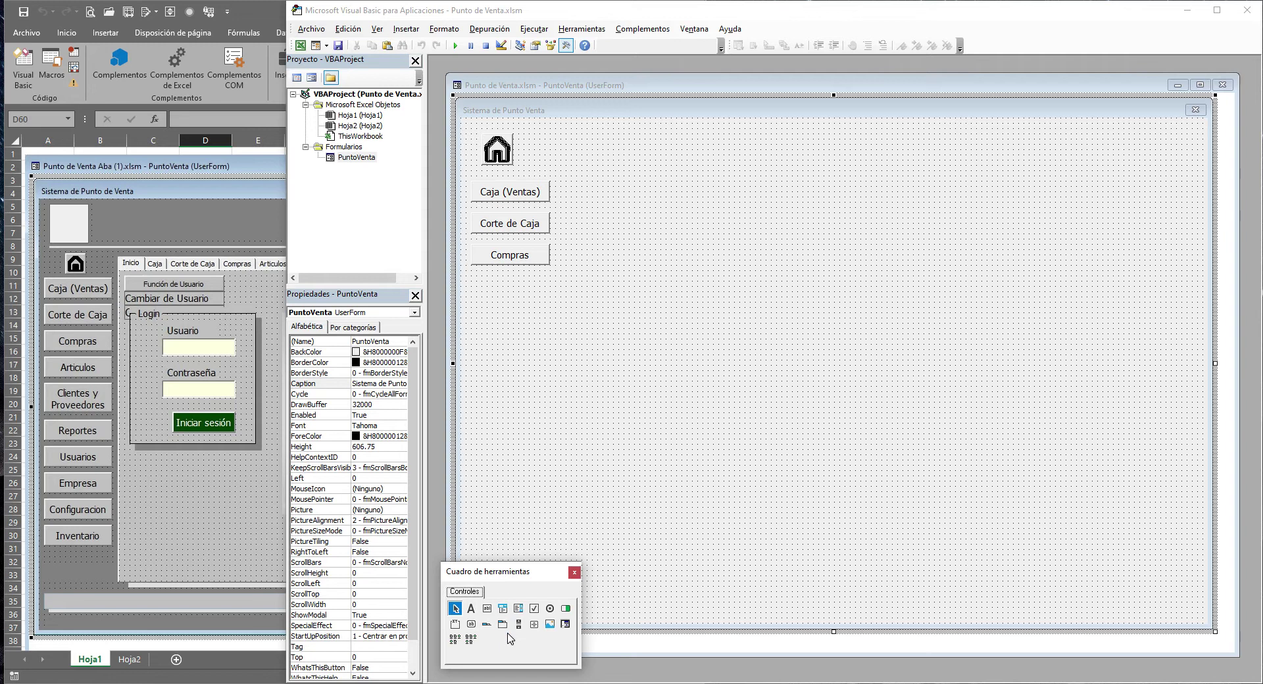
{"action": "left_click", "coordinate": [229, 480]}
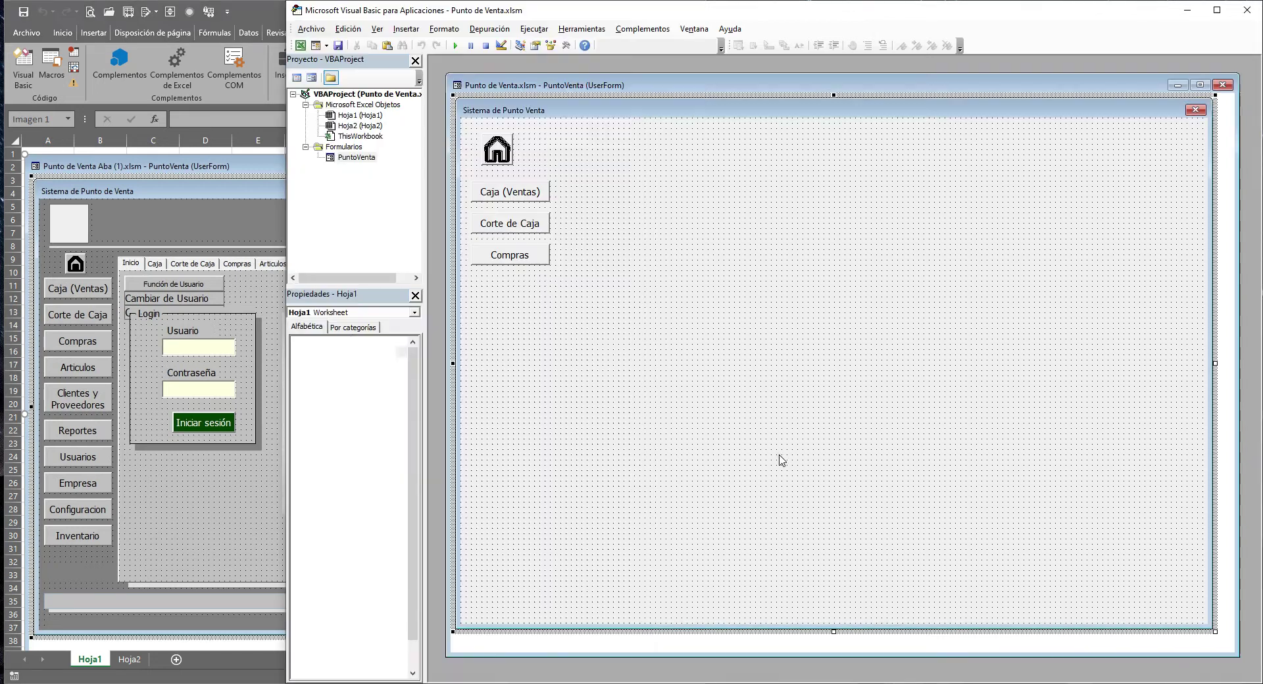
{"action": "left_click", "coordinate": [780, 462]}
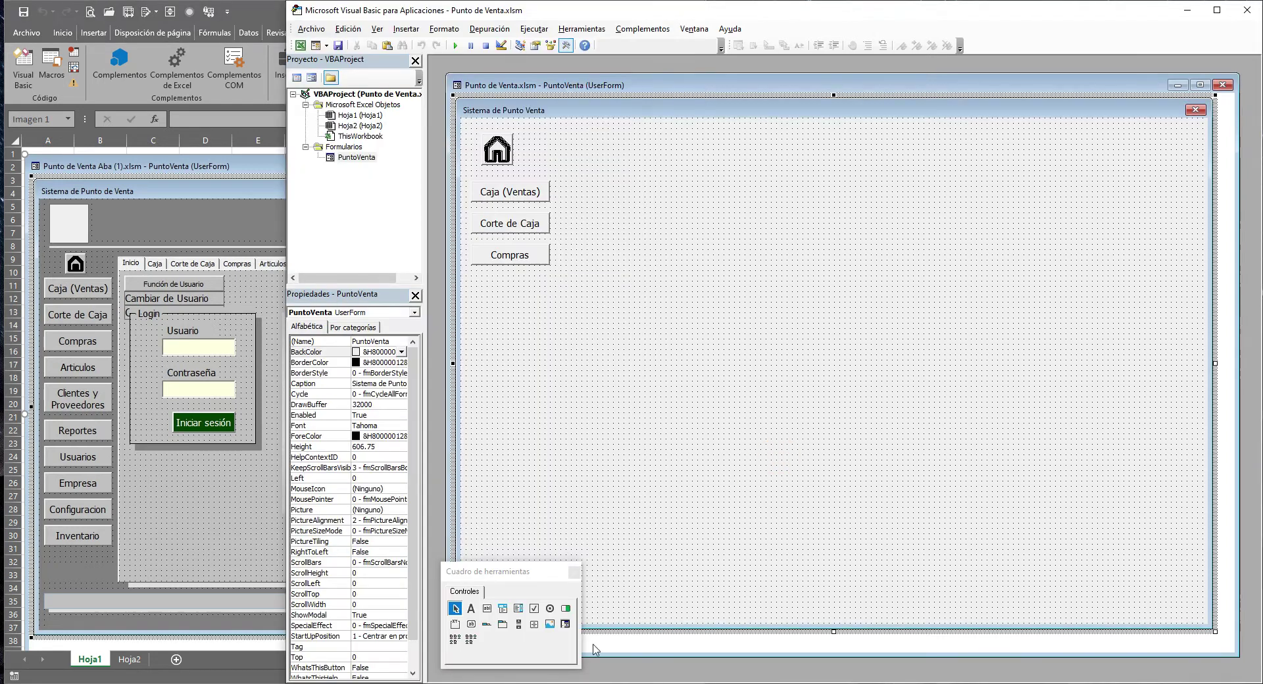
{"action": "left_click", "coordinate": [502, 625]}
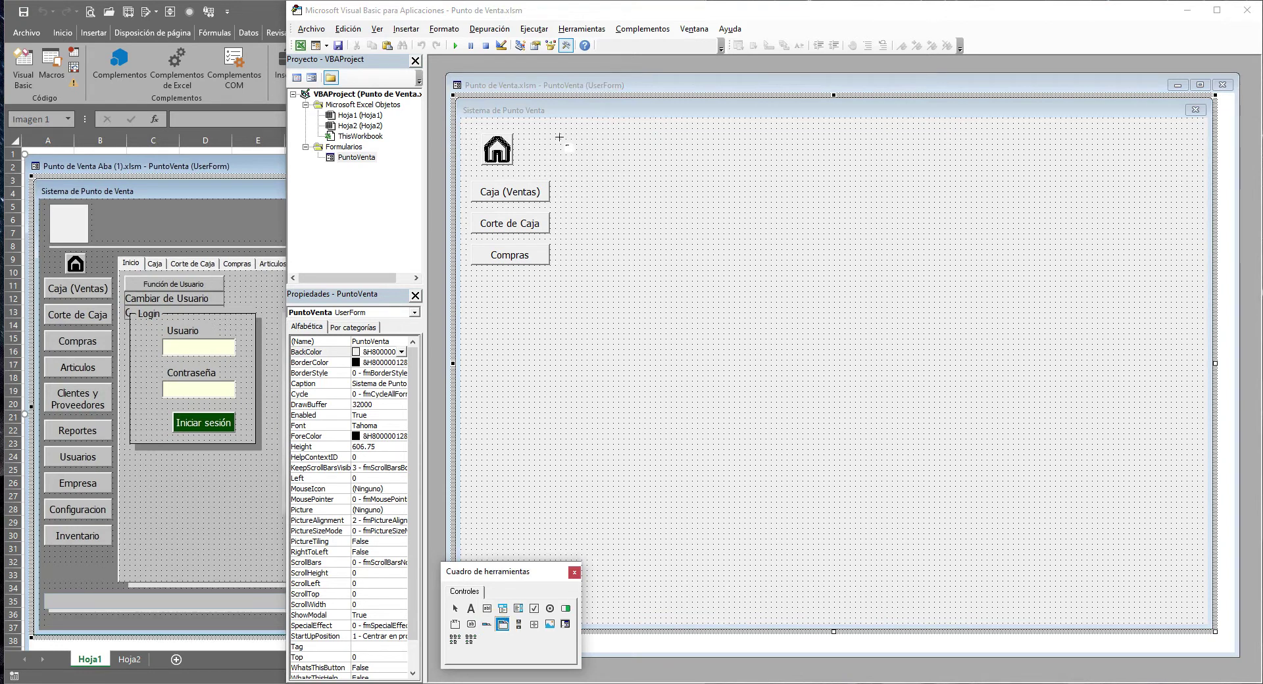
{"action": "left_click_drag", "start_coordinate": [558, 141], "coordinate": [1179, 598]}
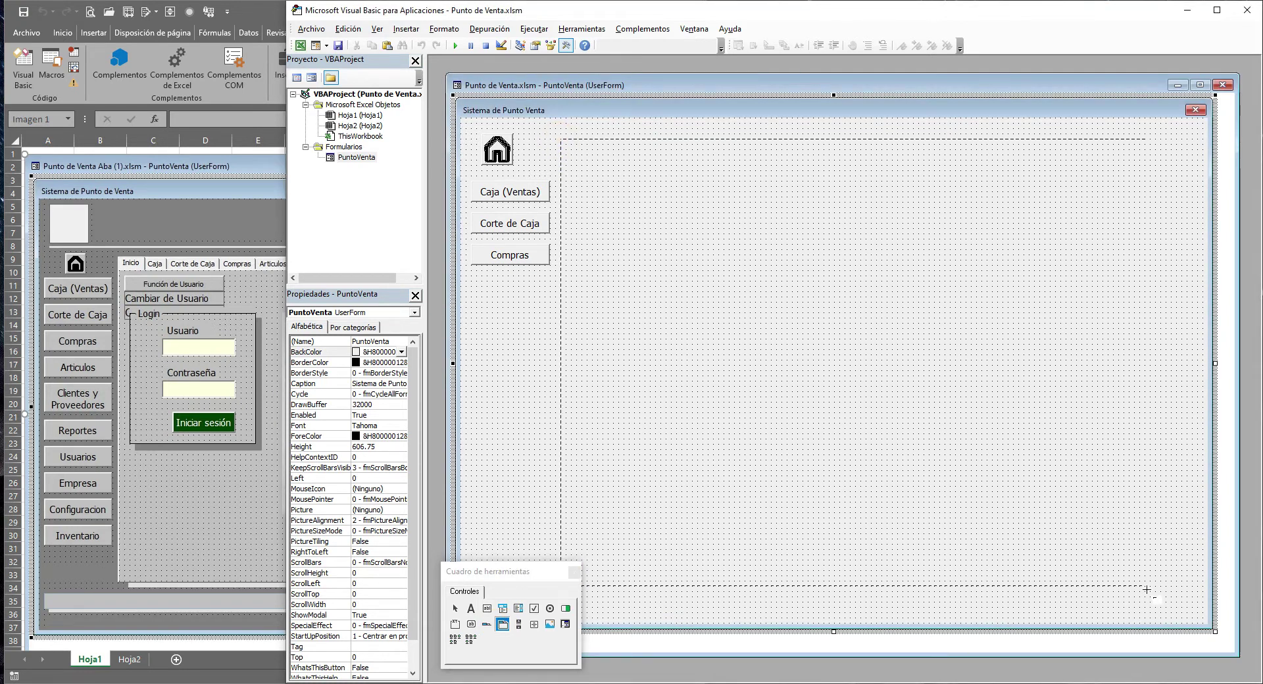
{"action": "left_click_drag", "start_coordinate": [1179, 598], "coordinate": [1193, 599]}
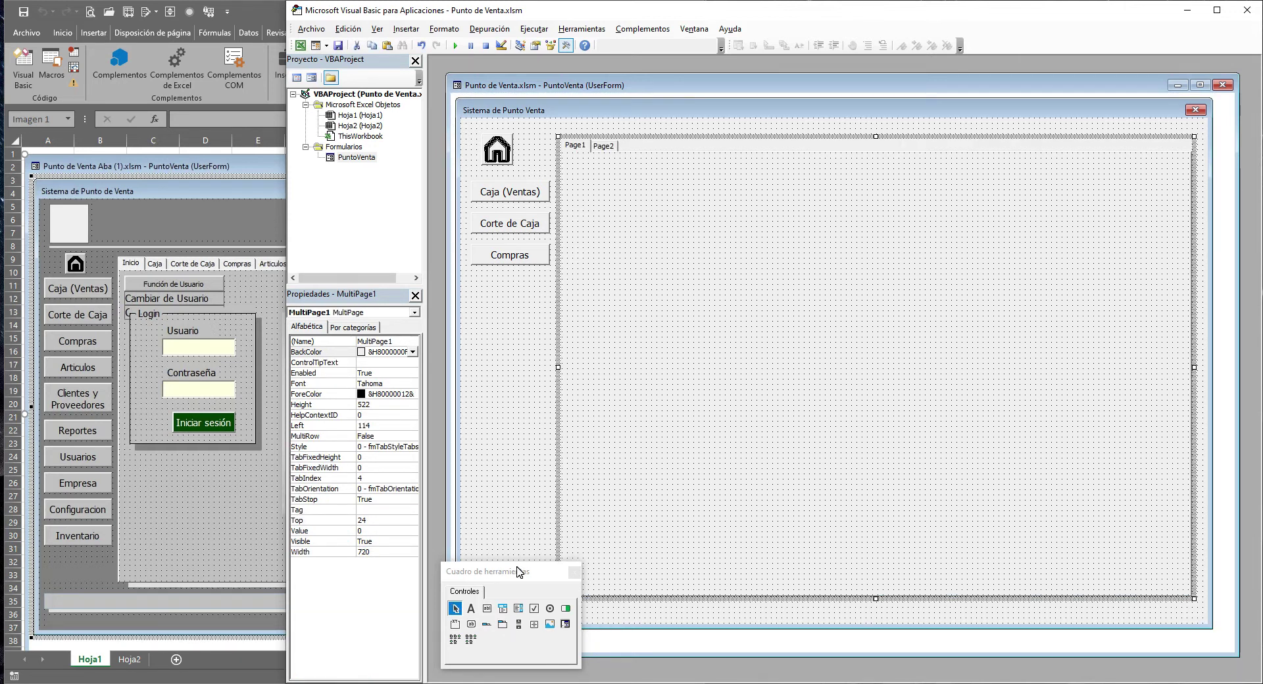
{"action": "left_click_drag", "start_coordinate": [520, 573], "coordinate": [434, 581]}
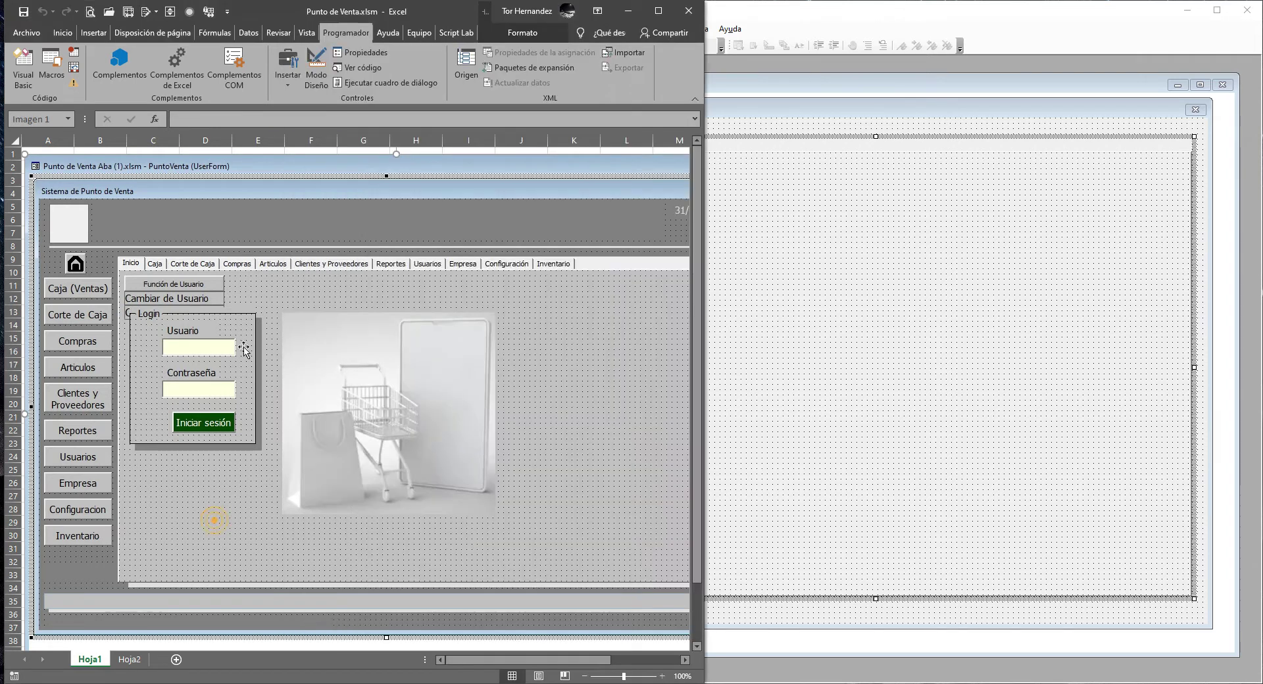
{"action": "left_click", "coordinate": [216, 524]}
{"action": "left_click", "coordinate": [862, 203]}
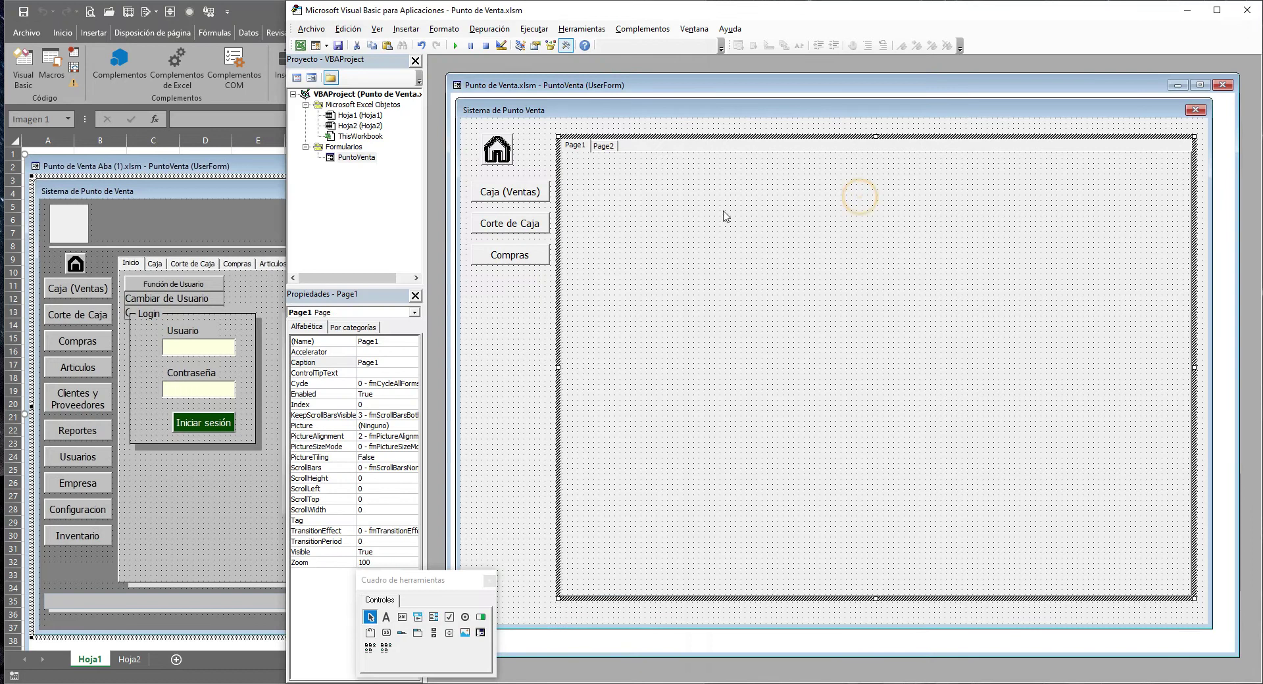
Add Page3 and Page4 to the multi-page control via Nueva página
{"action": "left_click", "coordinate": [642, 147]}
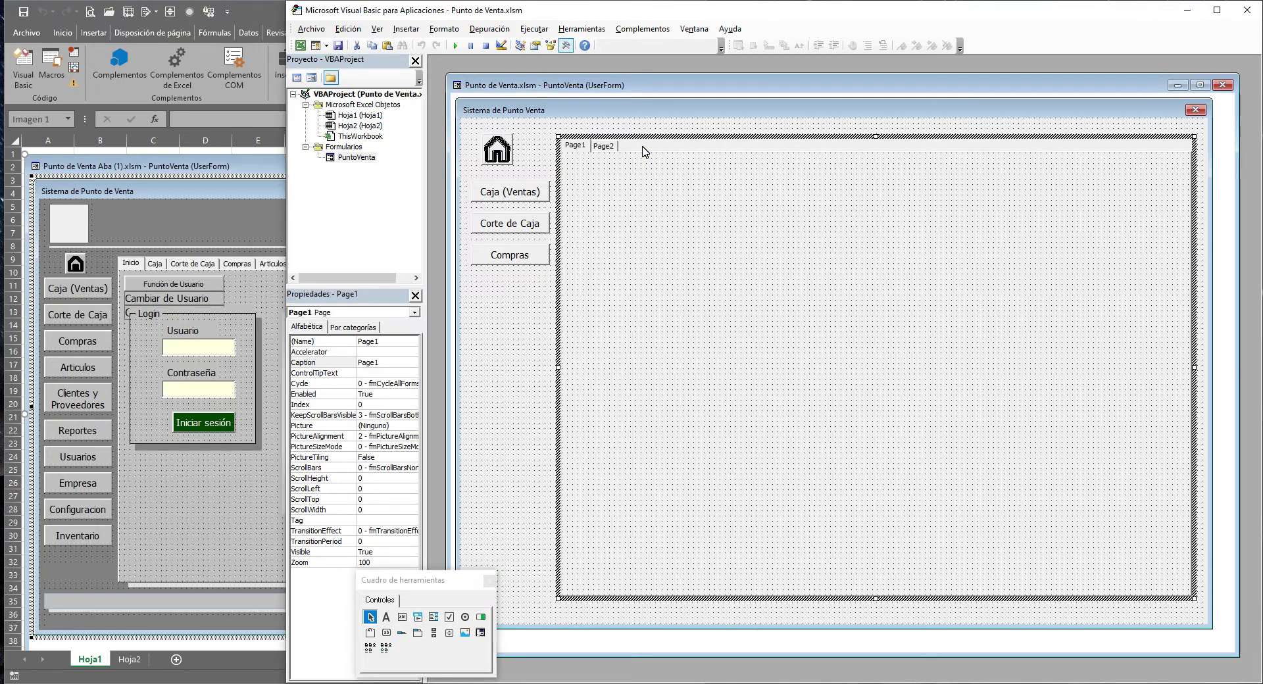
{"action": "right_click", "coordinate": [627, 149]}
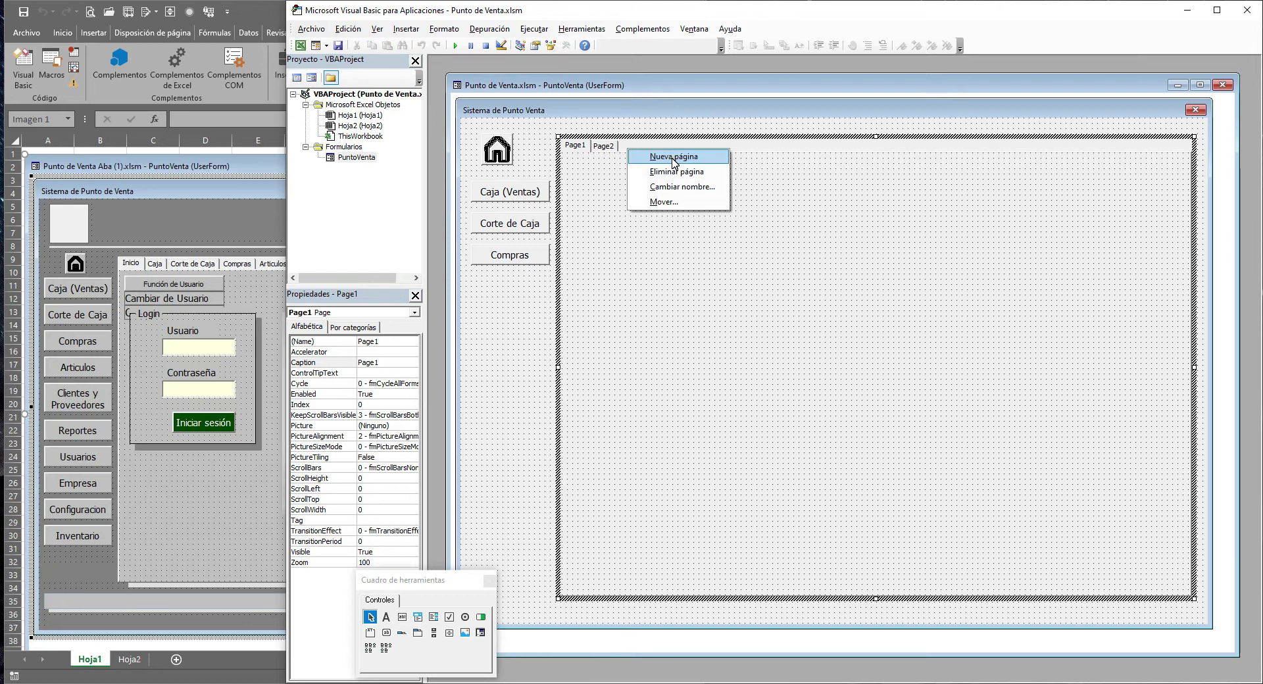
{"action": "left_click", "coordinate": [673, 158]}
{"action": "right_click", "coordinate": [664, 143]}
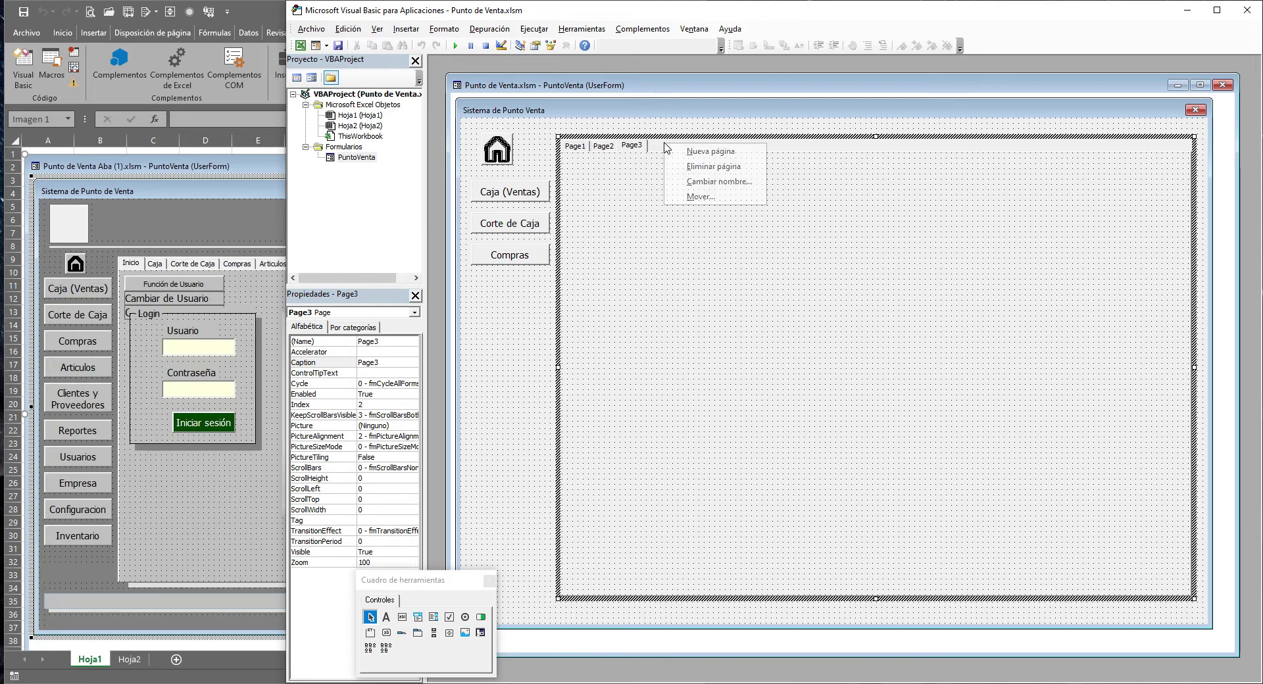
{"action": "left_click", "coordinate": [739, 152]}
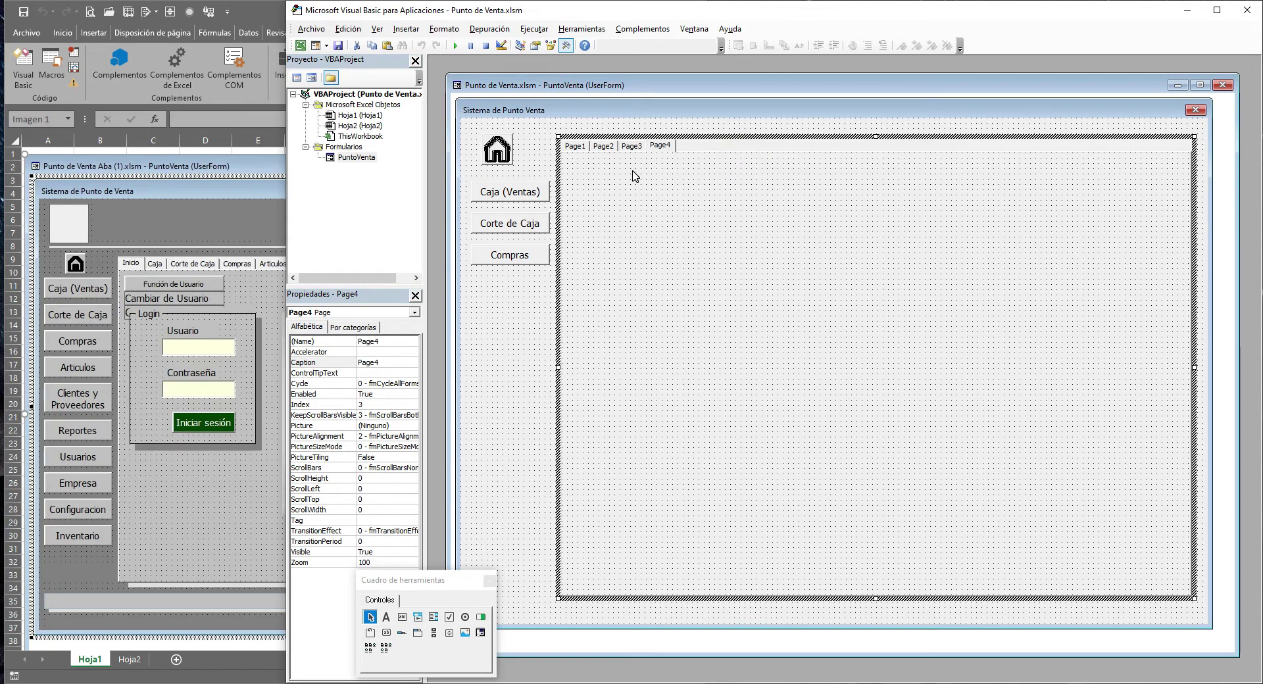
Caption the first page 'Inicio'
{"action": "left_click", "coordinate": [575, 146]}
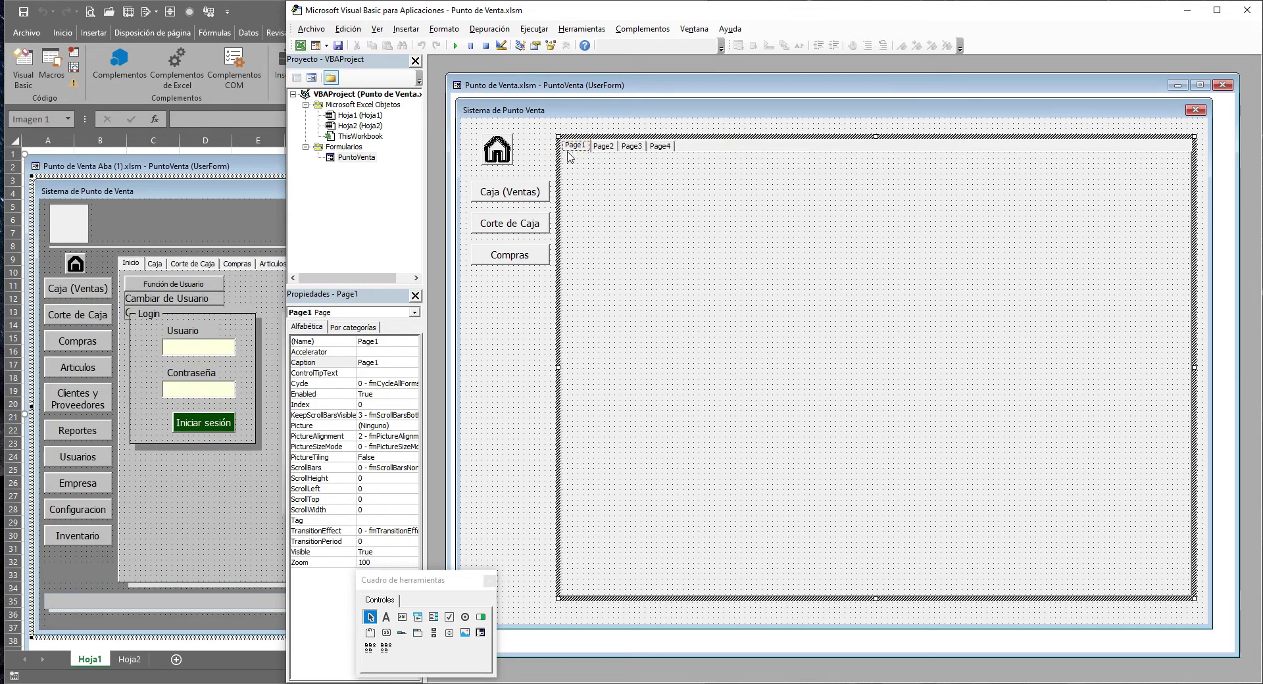
{"action": "left_click", "coordinate": [378, 362]}
{"action": "type", "text": "Inicio"}
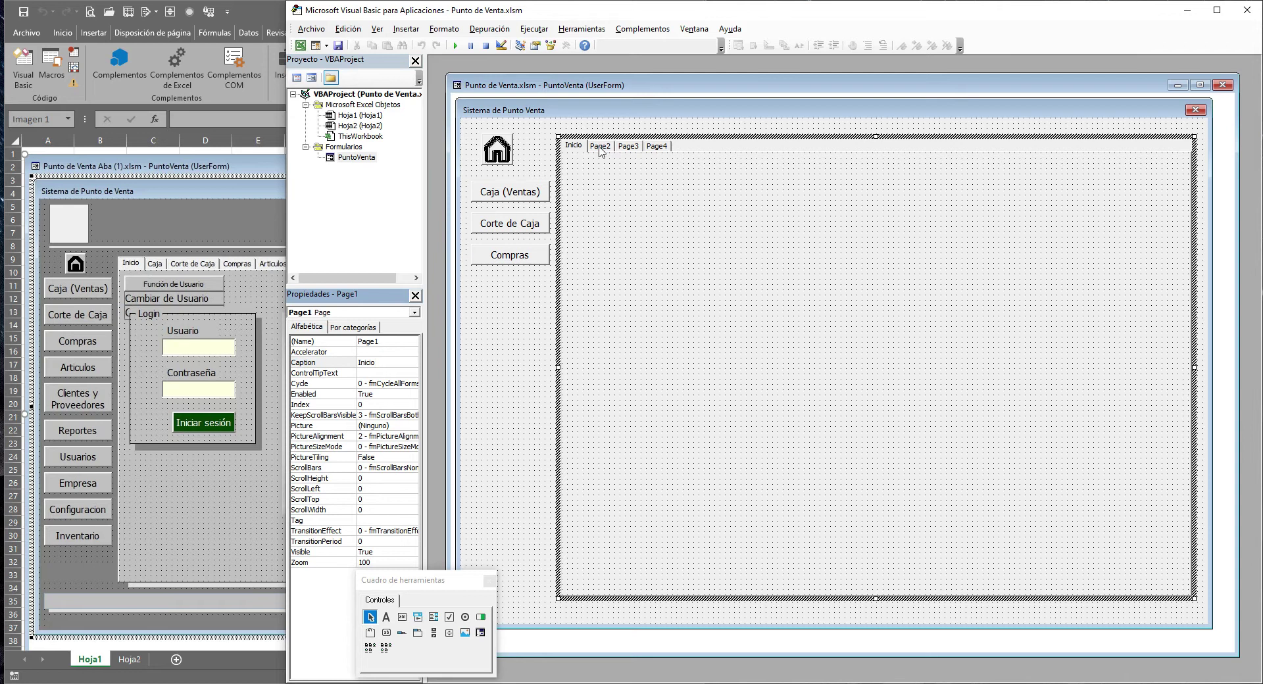
{"action": "left_click", "coordinate": [600, 146]}
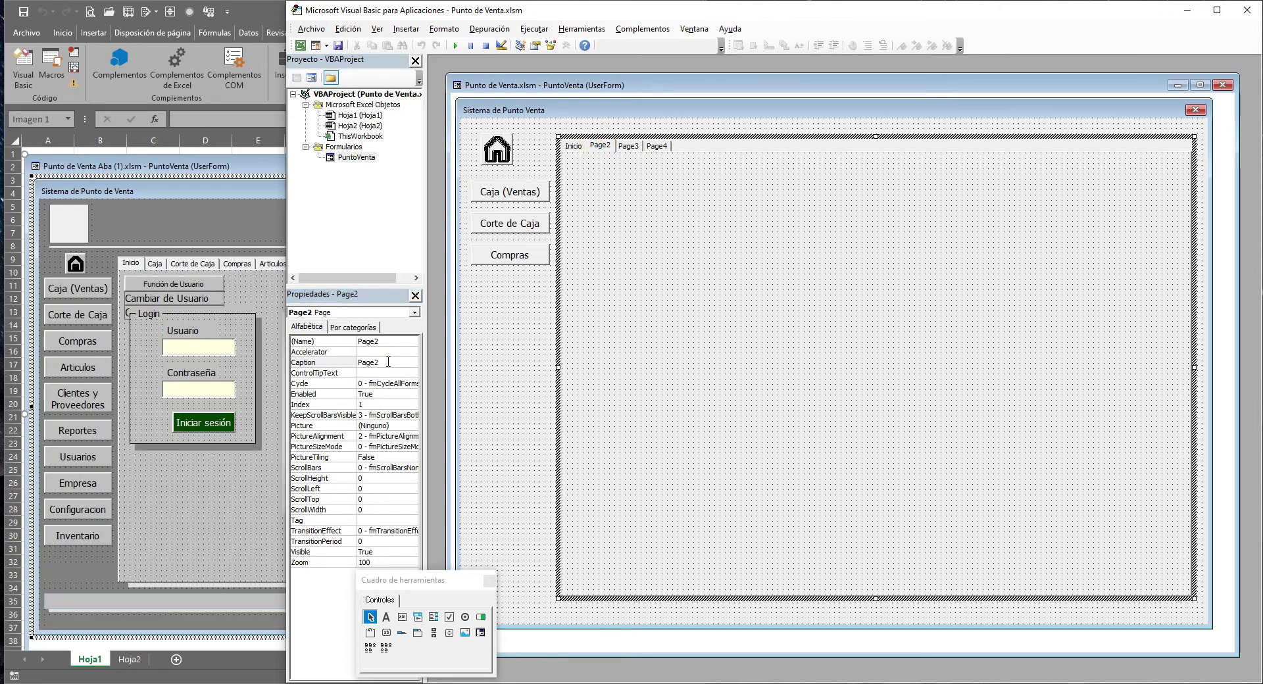
Select the Inicio page and leave its Enabled property set to True
{"action": "left_click", "coordinate": [572, 146]}
{"action": "left_click", "coordinate": [399, 397]}
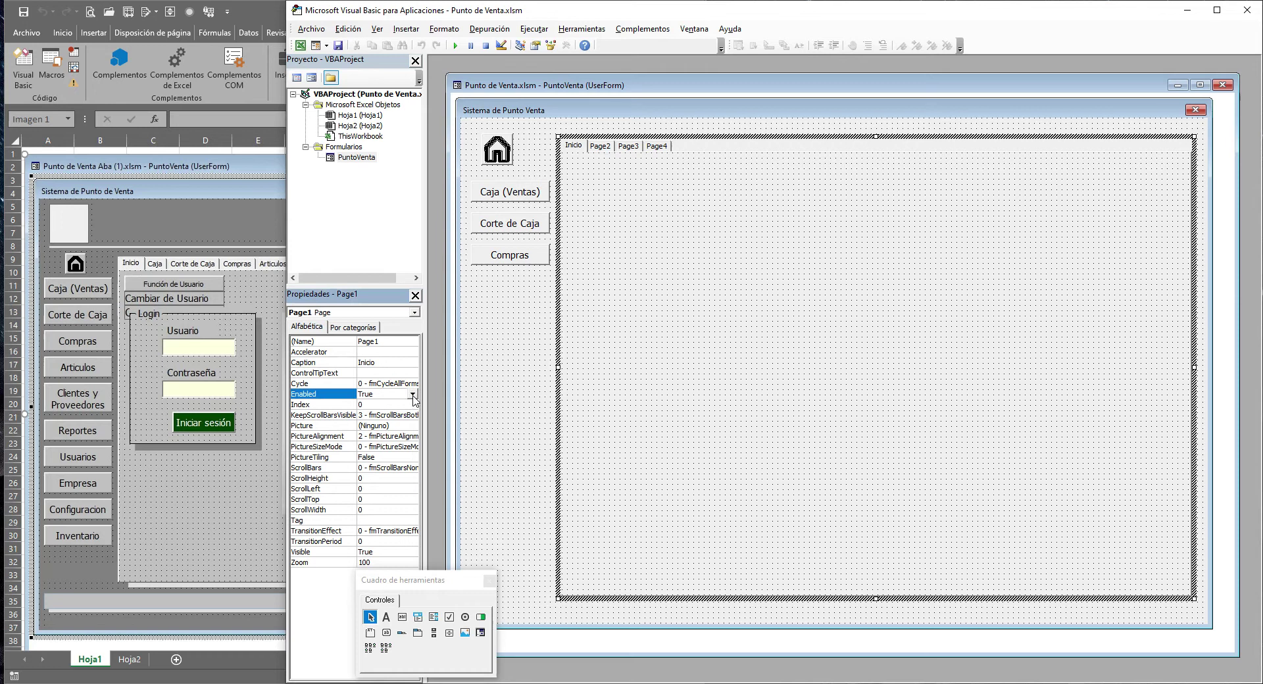
{"action": "left_click", "coordinate": [413, 394]}
{"action": "left_click", "coordinate": [393, 413]}
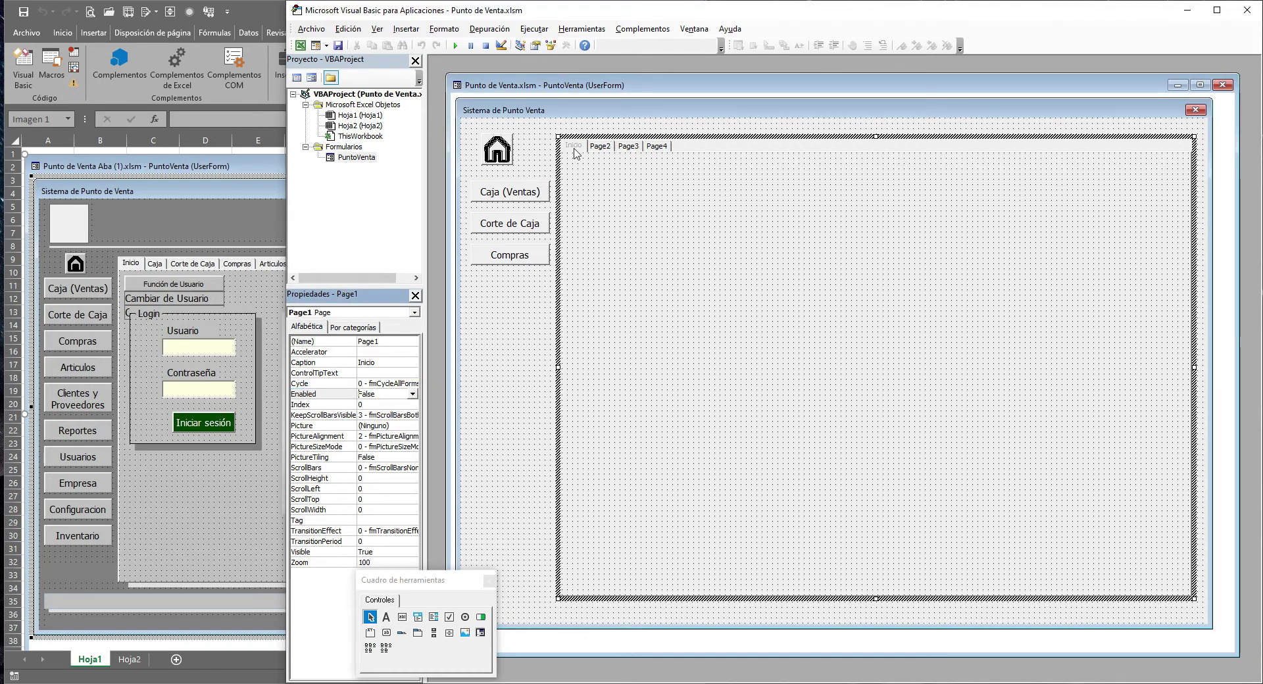
{"action": "left_click", "coordinate": [412, 394]}
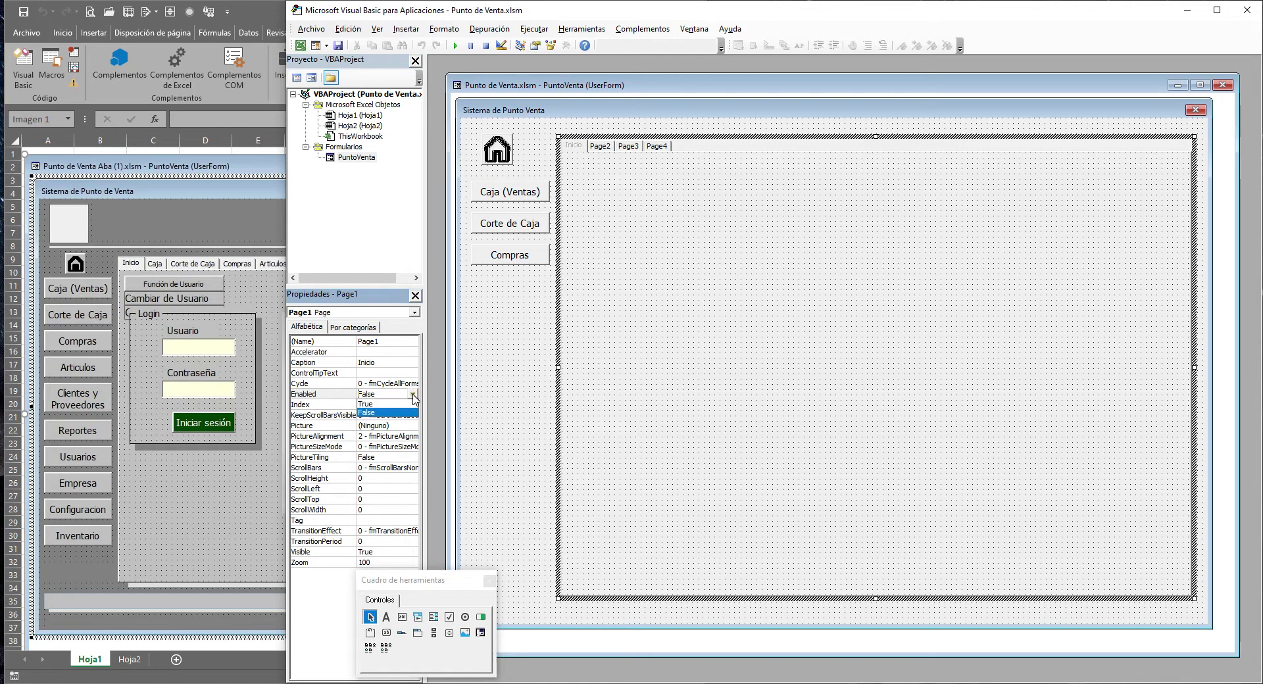
{"action": "left_click", "coordinate": [382, 404]}
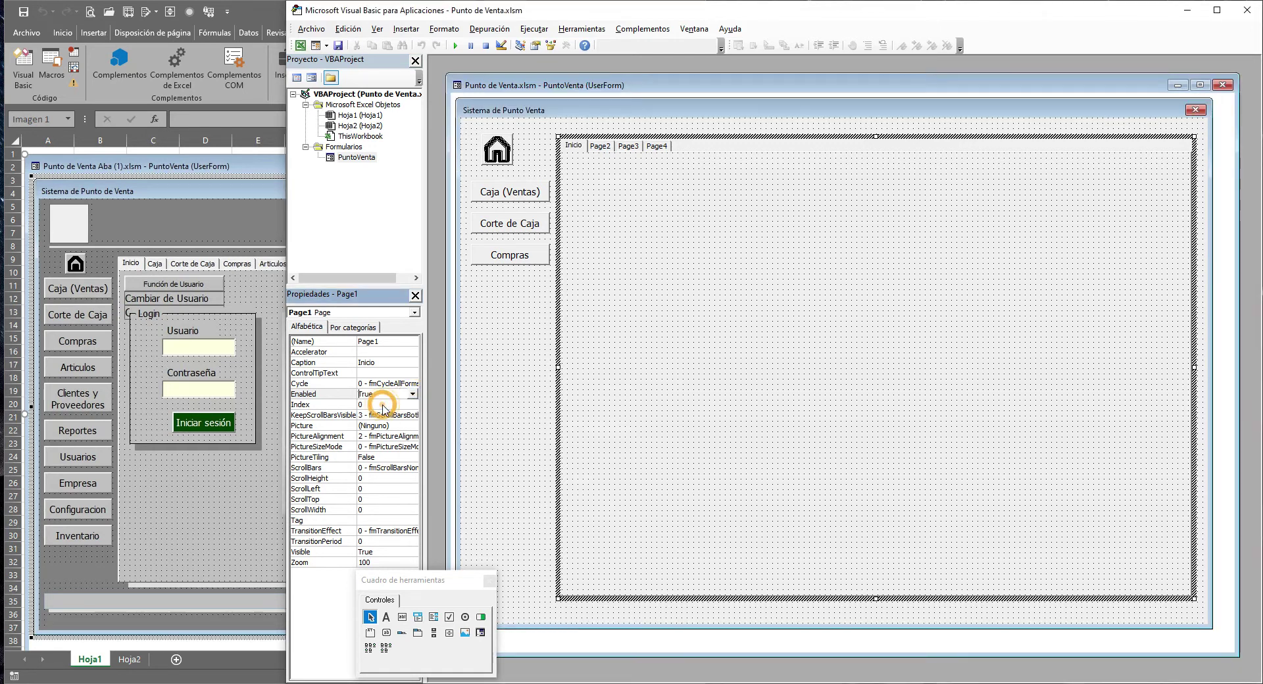
Set Enabled to False for Page2, Page3 and Page4
{"action": "left_click", "coordinate": [610, 146]}
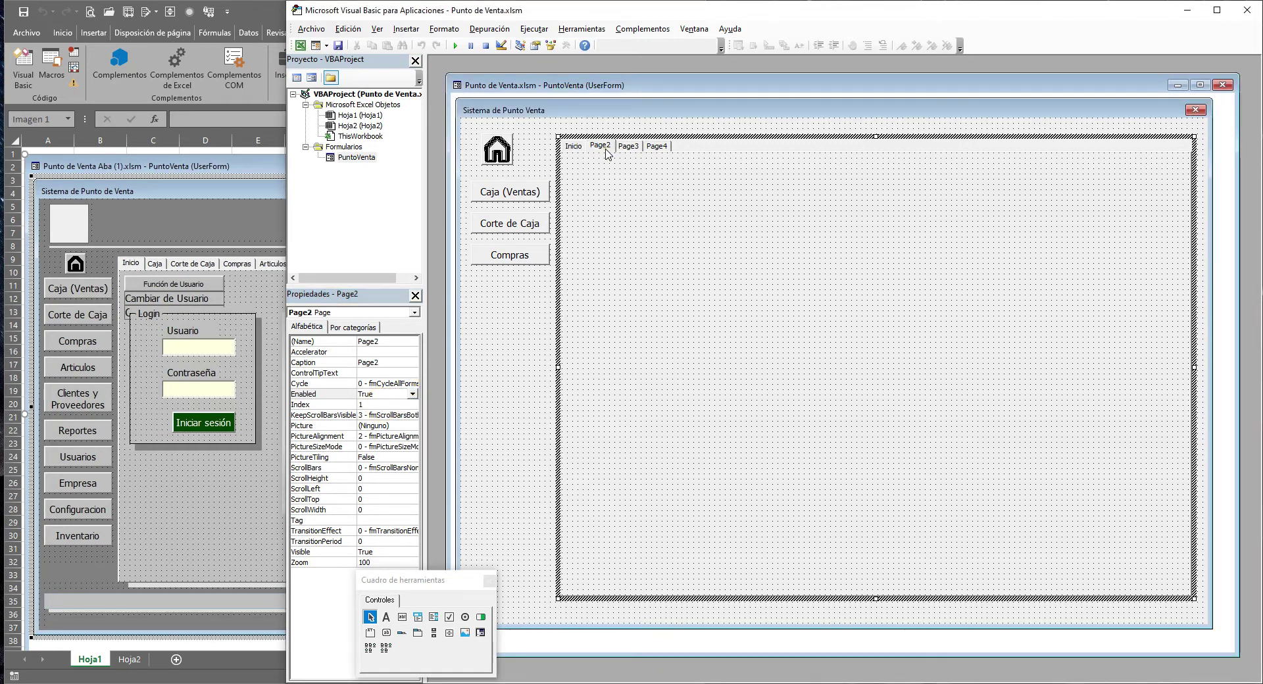
{"action": "left_click", "coordinate": [412, 393]}
{"action": "left_click", "coordinate": [382, 413]}
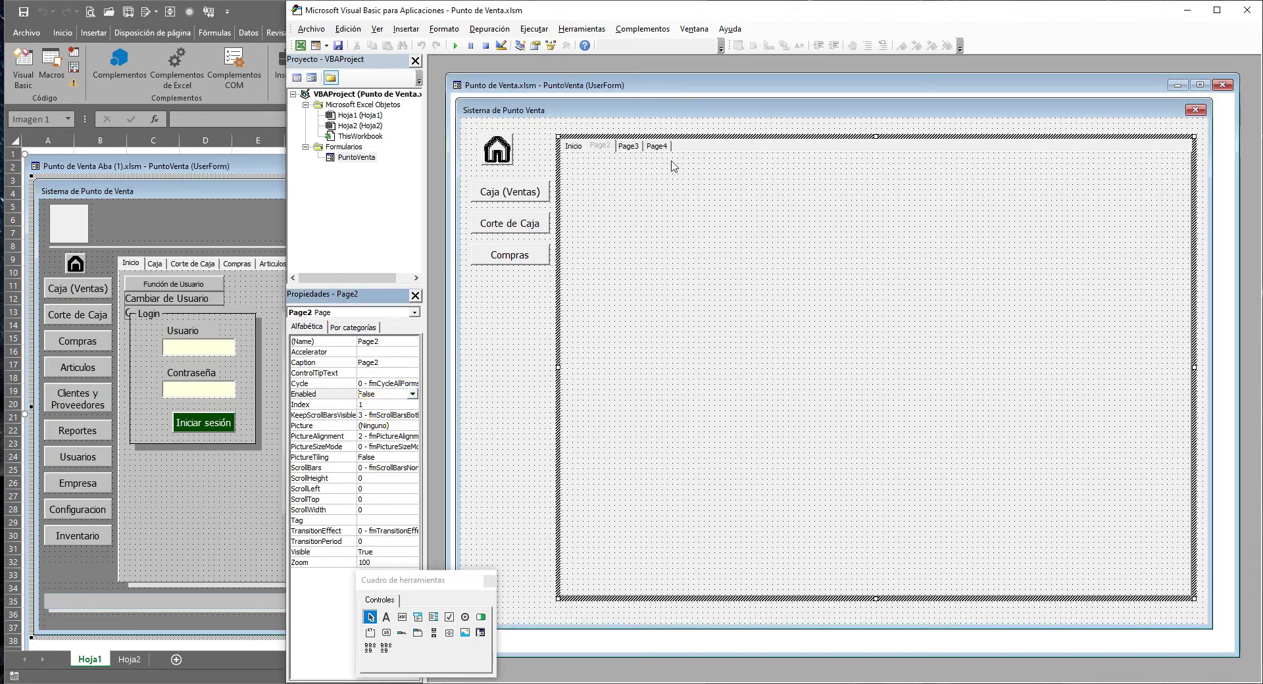
{"action": "left_click", "coordinate": [628, 145]}
{"action": "left_click", "coordinate": [413, 394]}
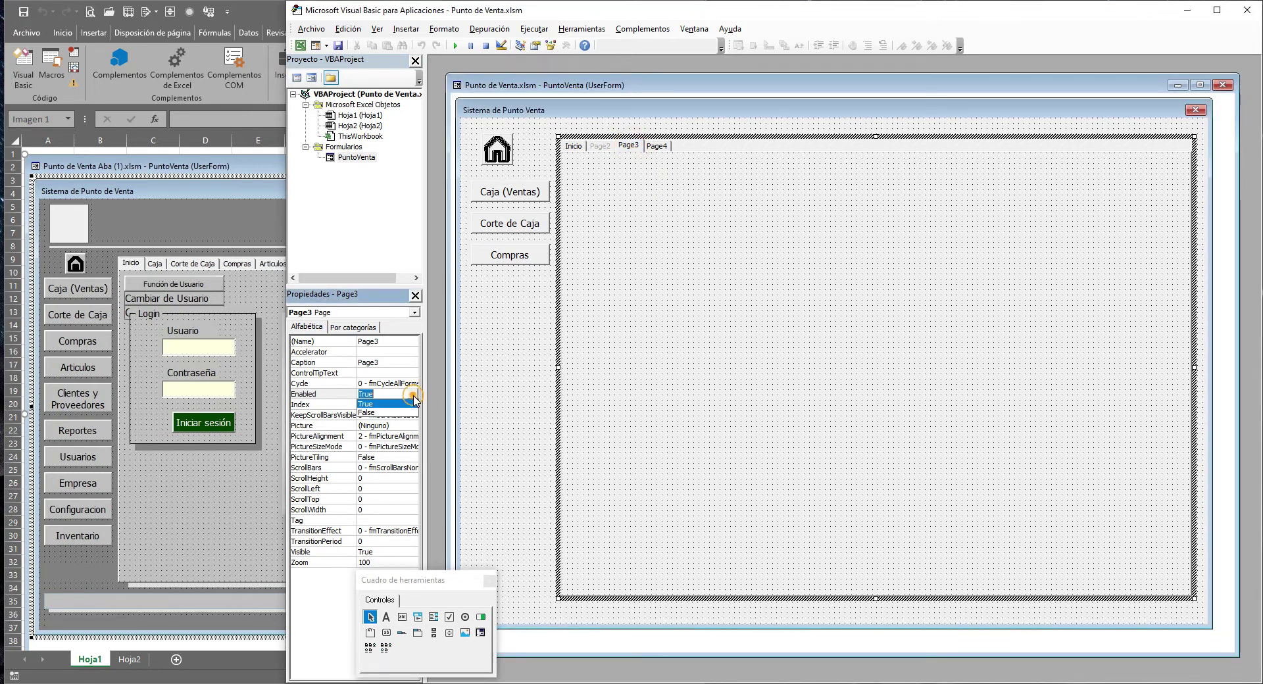
{"action": "left_click", "coordinate": [385, 414]}
{"action": "left_click", "coordinate": [657, 145]}
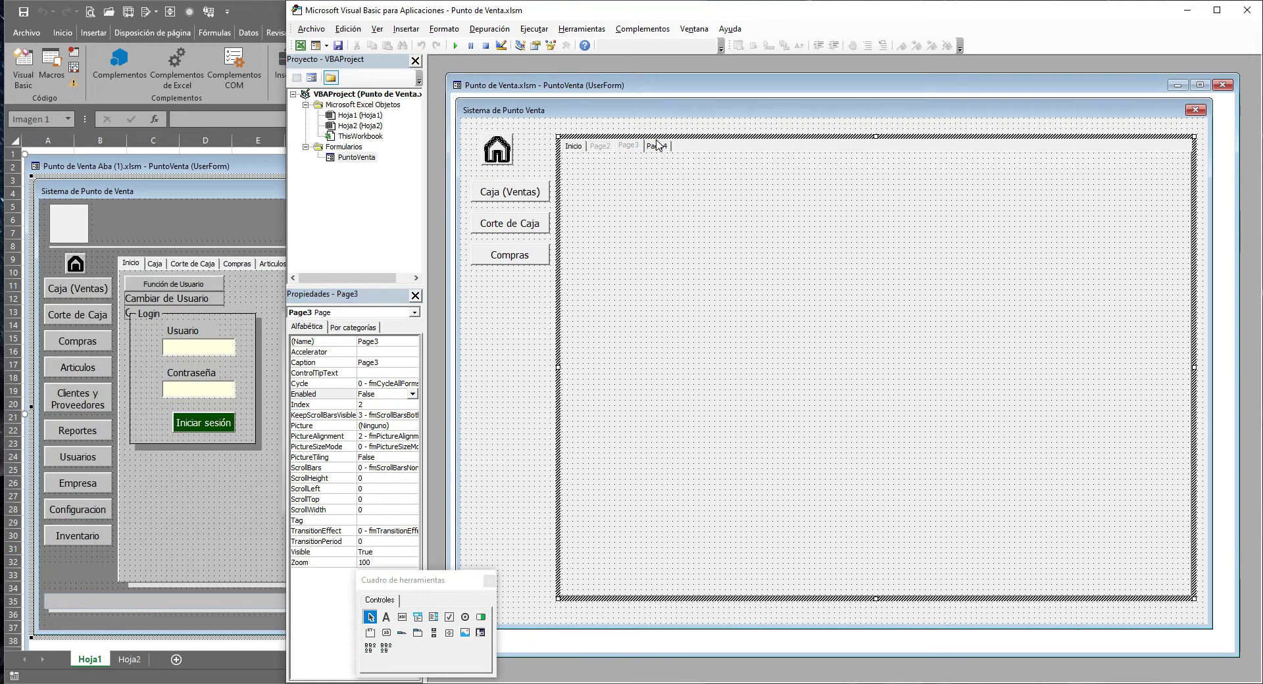
{"action": "left_click", "coordinate": [412, 394]}
{"action": "left_click", "coordinate": [382, 416]}
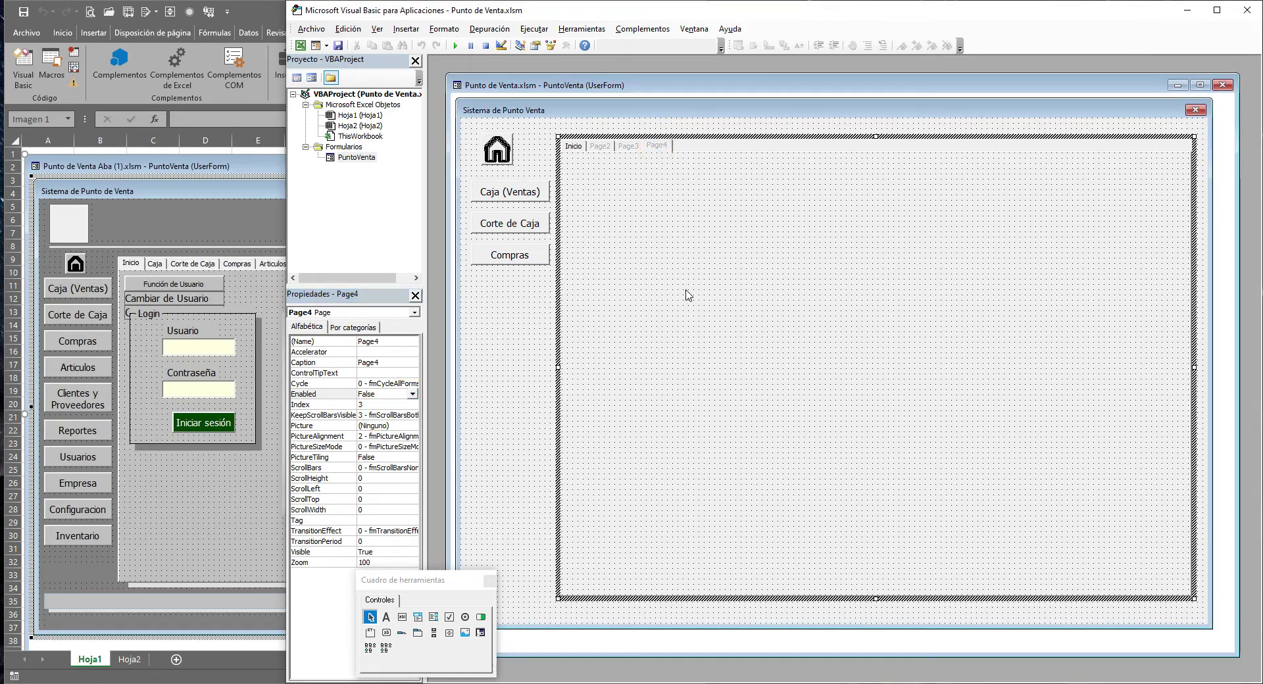
{"action": "mouse_move", "coordinate": [534, 275]}
{"action": "left_mouse_down"}
{"action": "mouse_move", "coordinate": [502, 231]}
{"action": "mouse_move", "coordinate": [500, 181]}
{"action": "left_mouse_up"}
{"action": "left_click", "coordinate": [524, 315]}
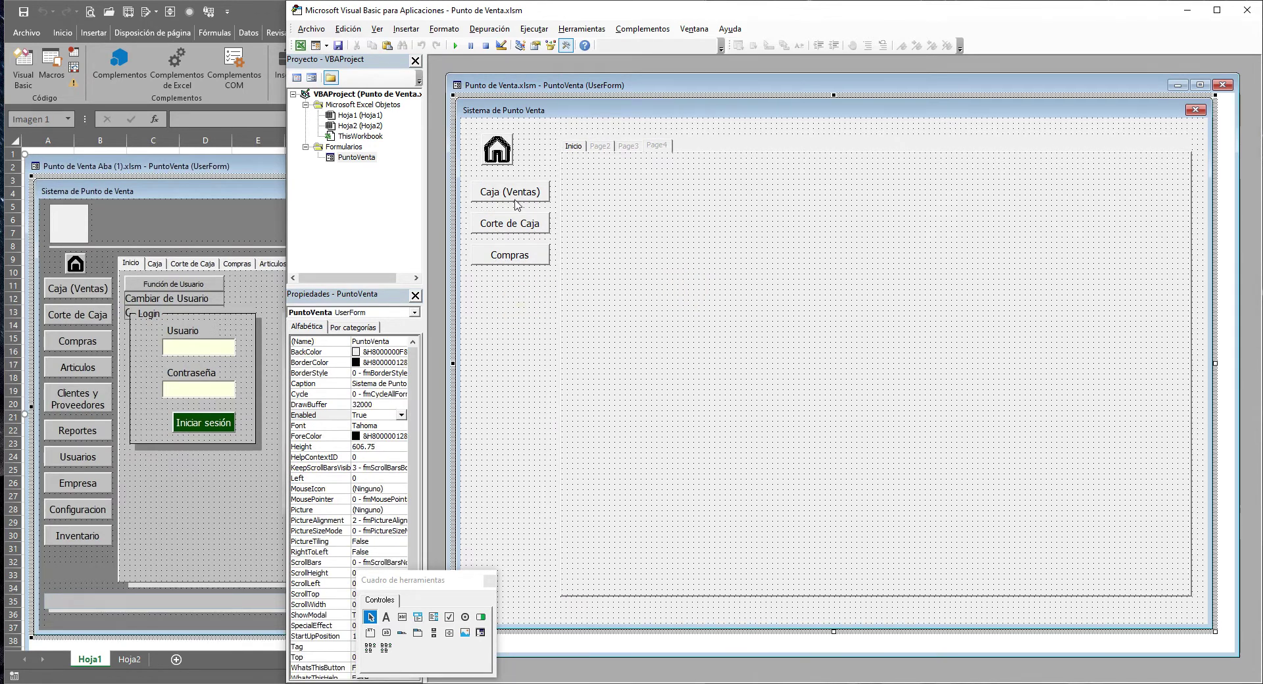
Select the PuntoVenta UserForm and run it
{"action": "left_click", "coordinate": [592, 254]}
{"action": "left_click", "coordinate": [506, 354]}
{"action": "left_click", "coordinate": [630, 225]}
{"action": "left_click", "coordinate": [522, 201]}
{"action": "left_click", "coordinate": [455, 46]}
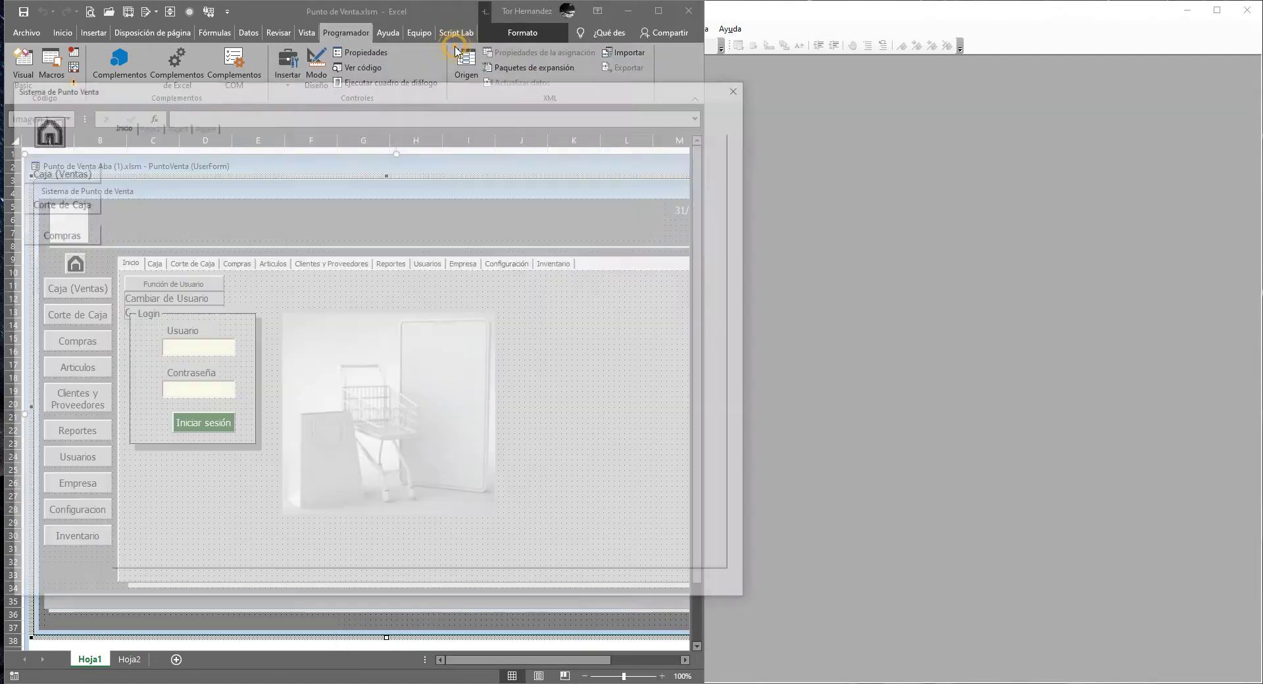
Move the running form aside and test the Caja (Ventas), Corte de Caja and Compras buttons
{"action": "left_click_drag", "start_coordinate": [178, 87], "coordinate": [450, 100]}
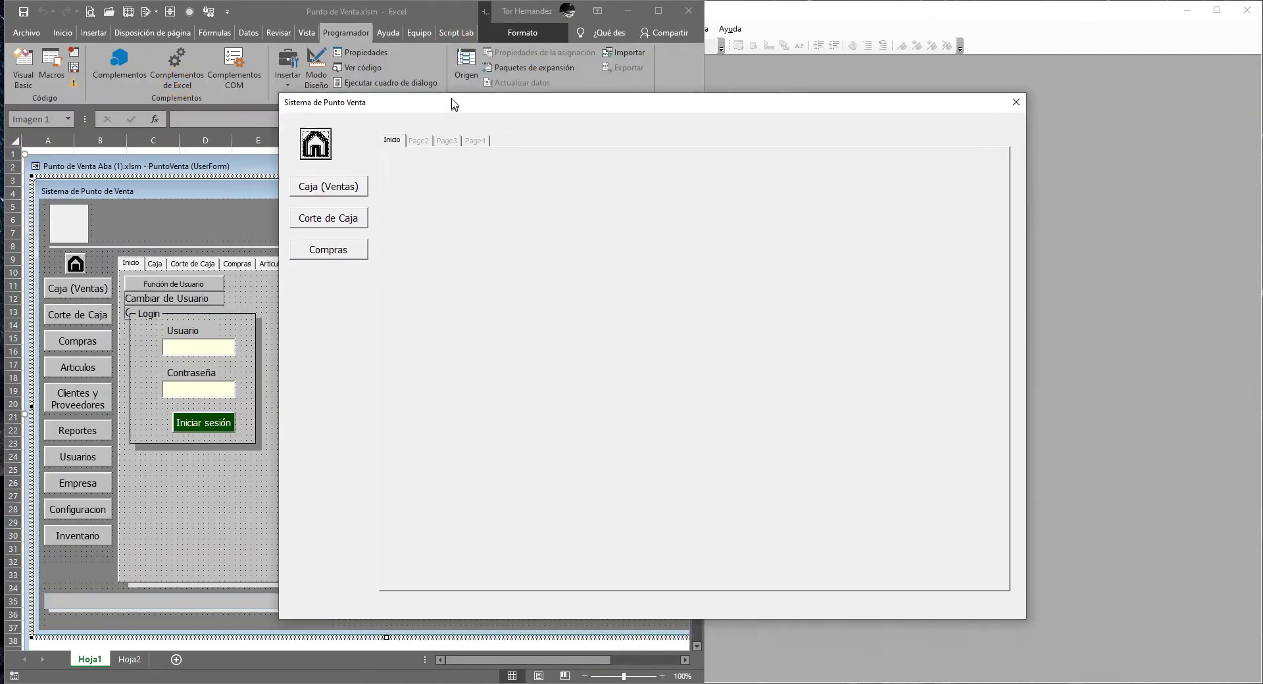
{"action": "left_click", "coordinate": [331, 187]}
{"action": "left_click", "coordinate": [321, 219]}
{"action": "left_click", "coordinate": [322, 243]}
{"action": "left_click", "coordinate": [324, 213]}
{"action": "left_click", "coordinate": [325, 185]}
{"action": "left_click", "coordinate": [324, 219]}
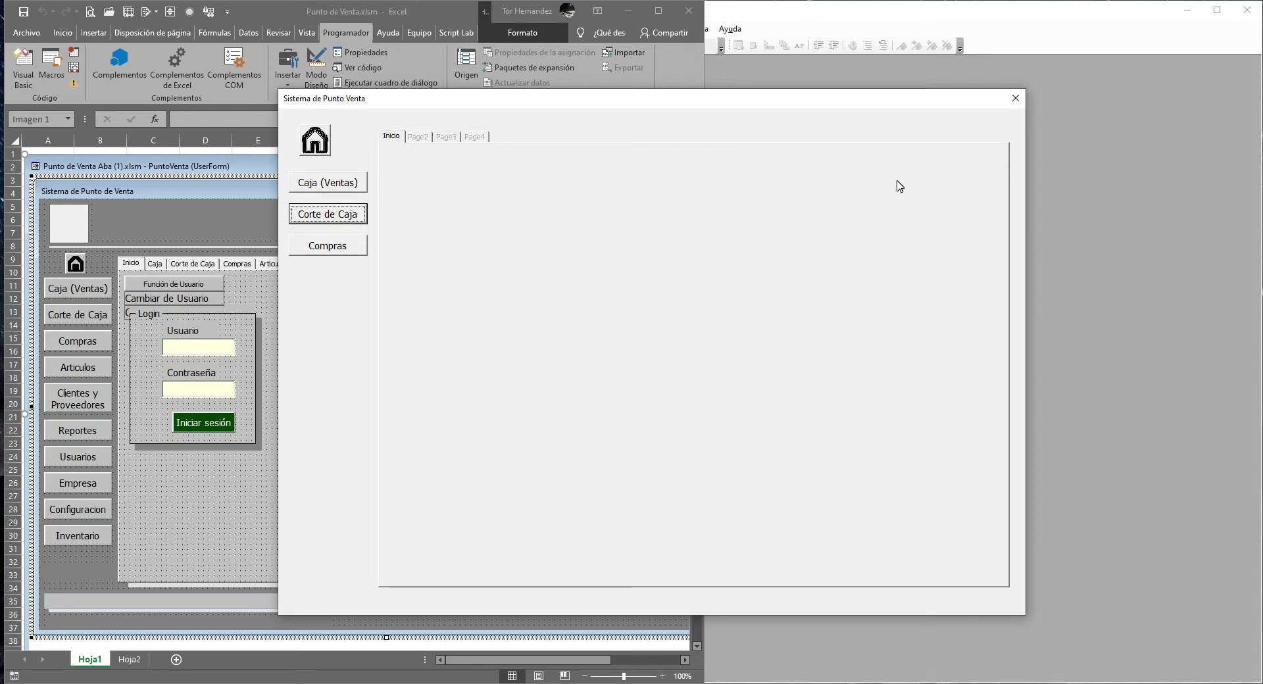
Close the running form and caption Page2 'Caja (ventas)'
{"action": "left_click", "coordinate": [1015, 98]}
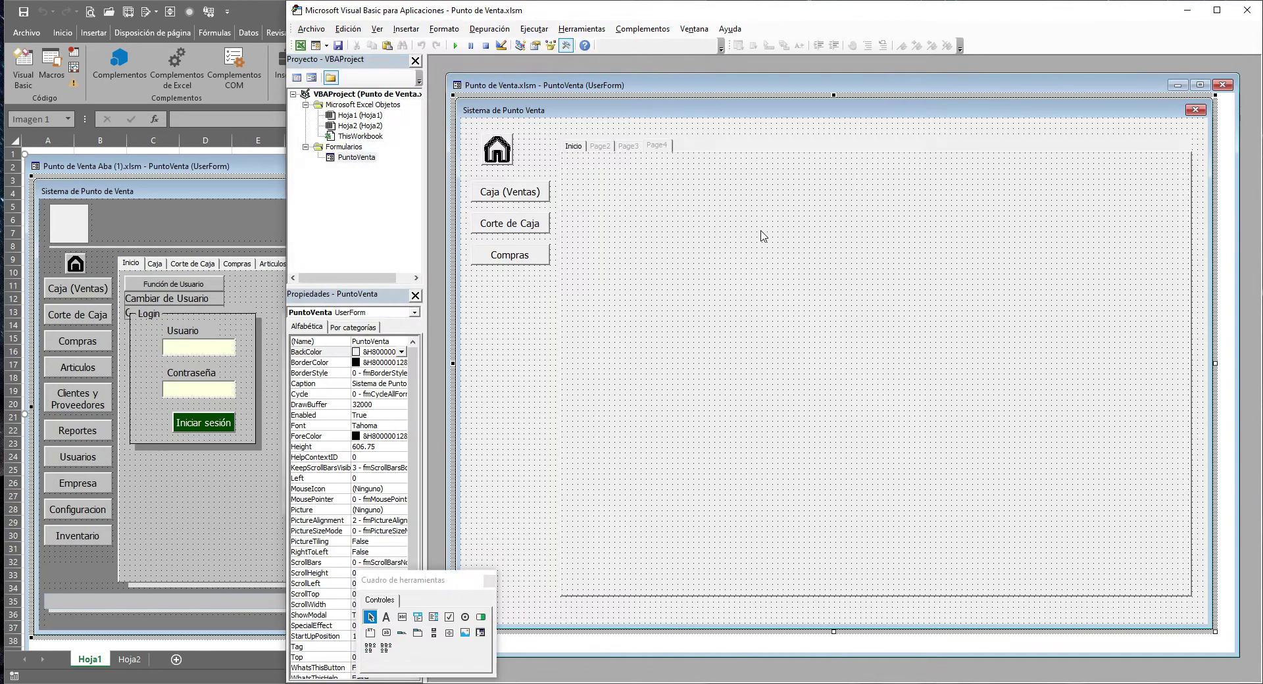
{"action": "left_click", "coordinate": [601, 147]}
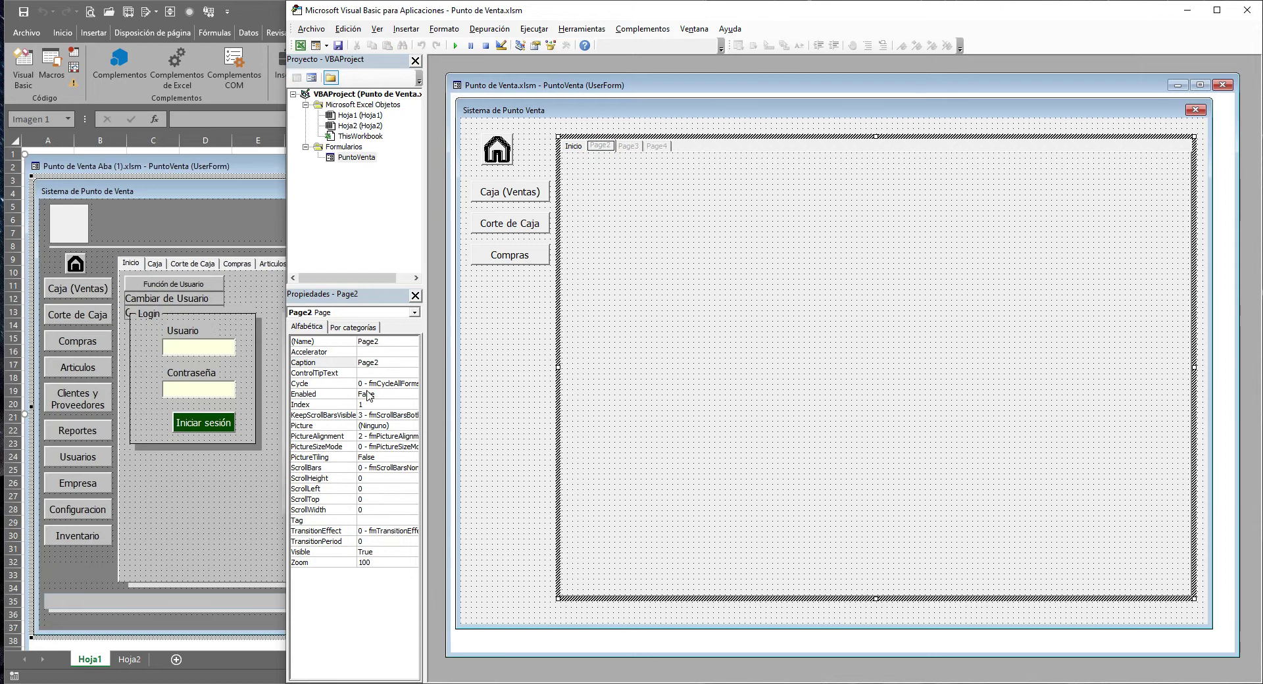
{"action": "left_click", "coordinate": [385, 362]}
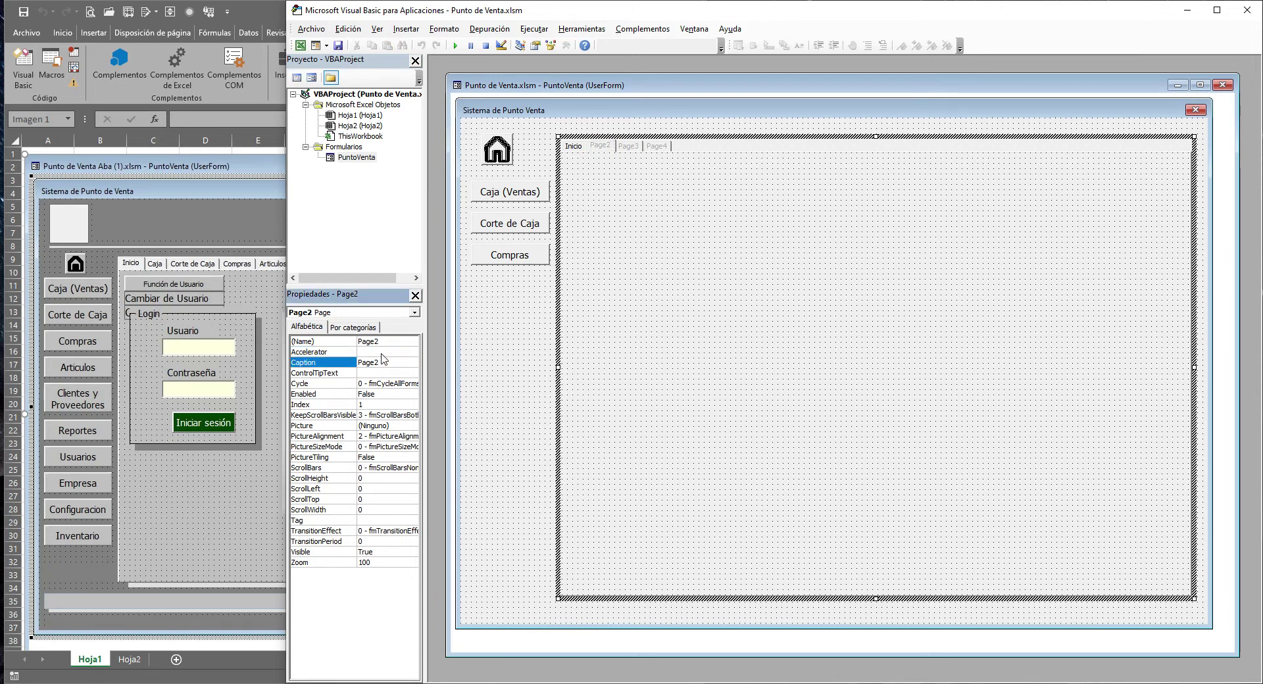
{"action": "left_click", "coordinate": [345, 367]}
{"action": "type", "text": "Caja (ventas"}
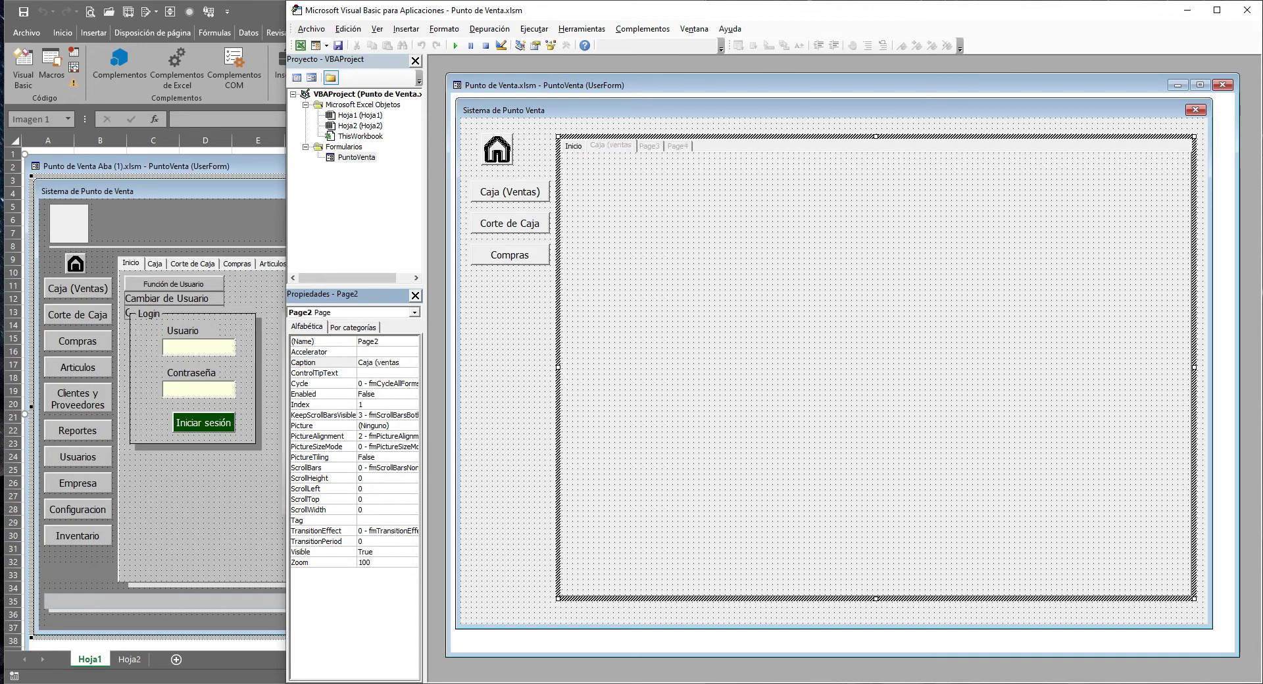
Caption Page3 'Corte de Caja' and Page4 'Compras'
{"action": "left_click", "coordinate": [643, 148]}
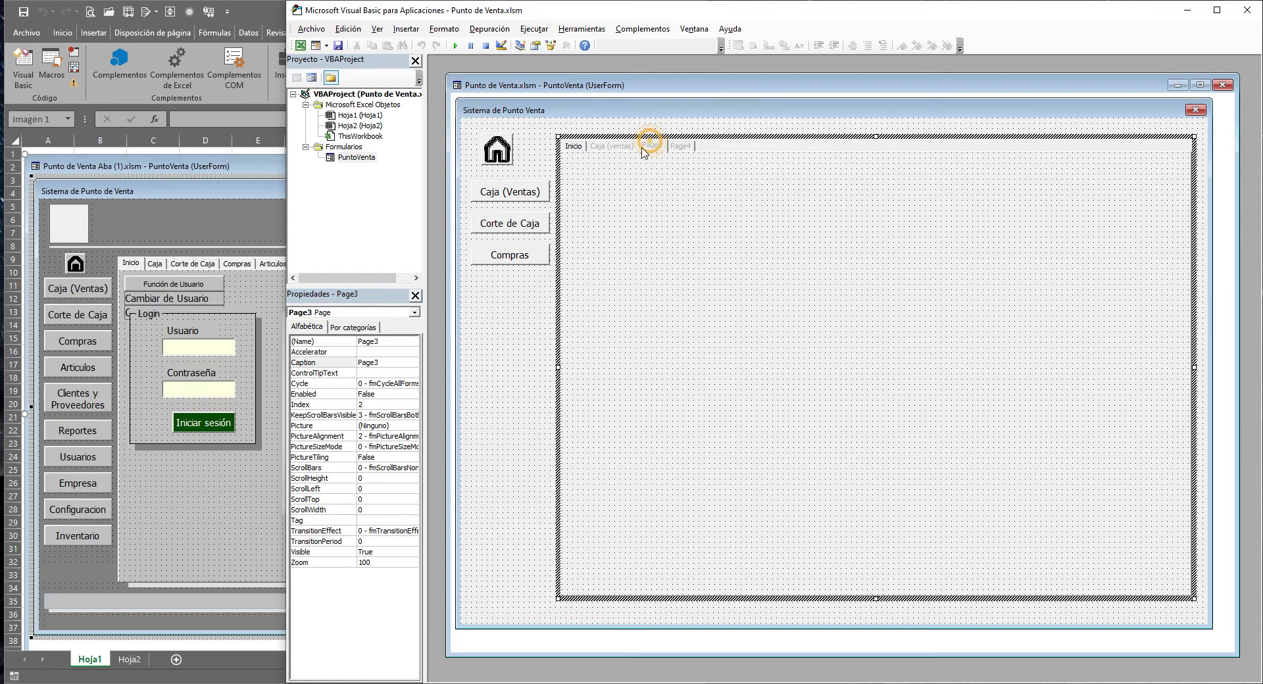
{"action": "double_click", "coordinate": [390, 363]}
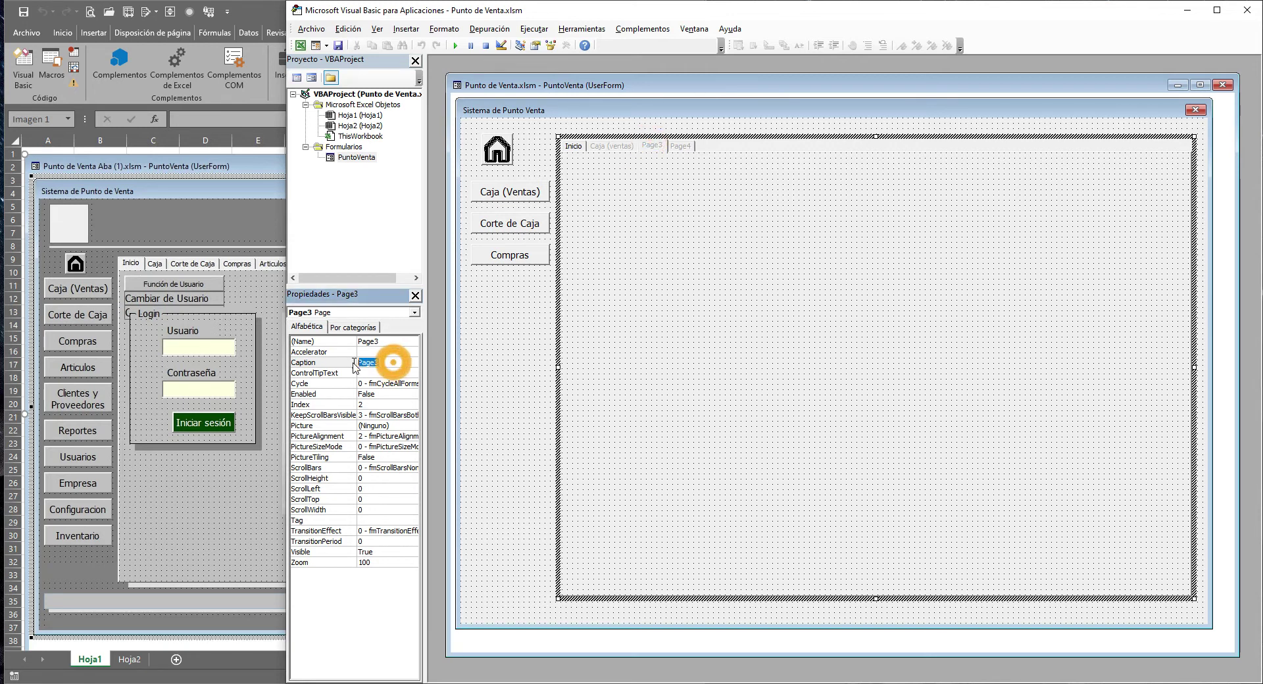
{"action": "type", "text": "C"}
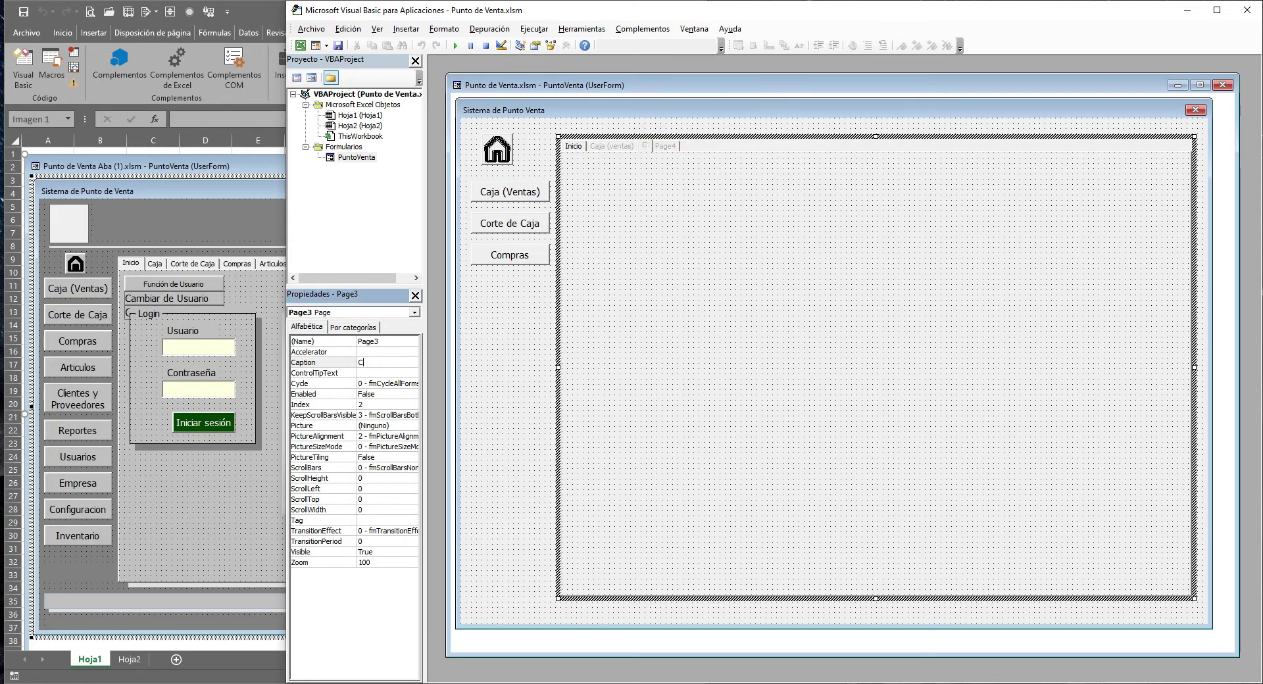
{"action": "type", "text": "orte de Caja"}
{"action": "left_click", "coordinate": [708, 149]}
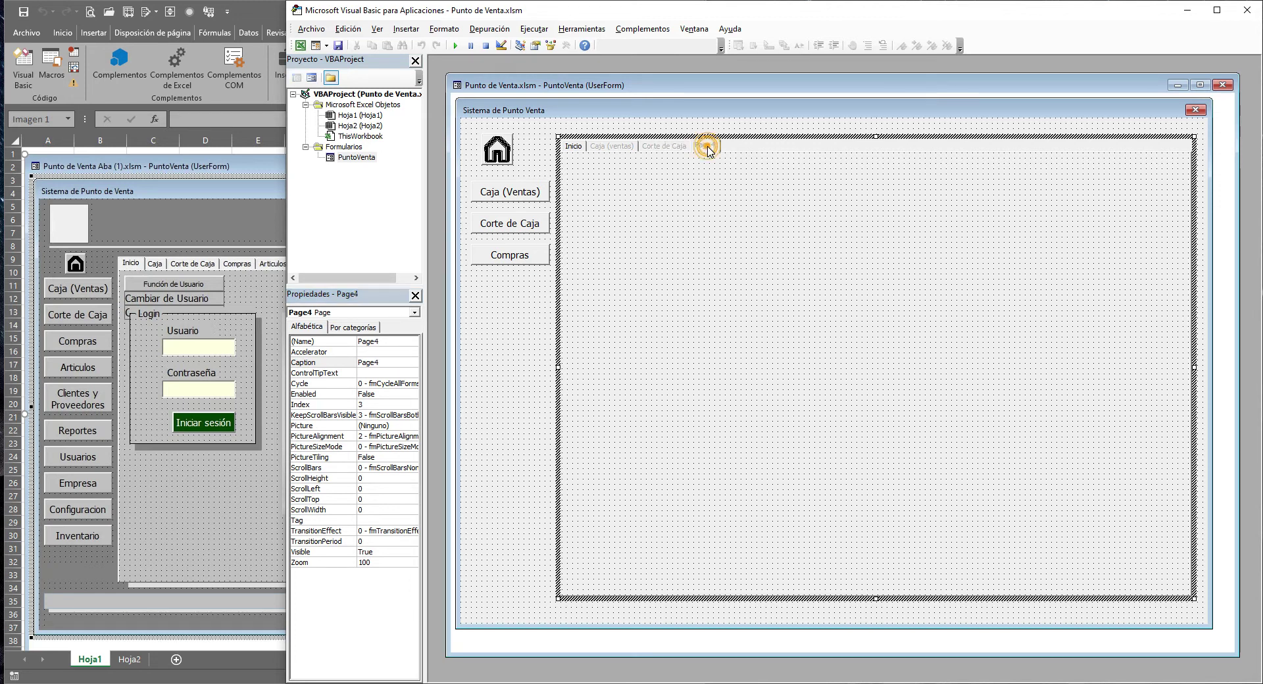
{"action": "double_click", "coordinate": [385, 362]}
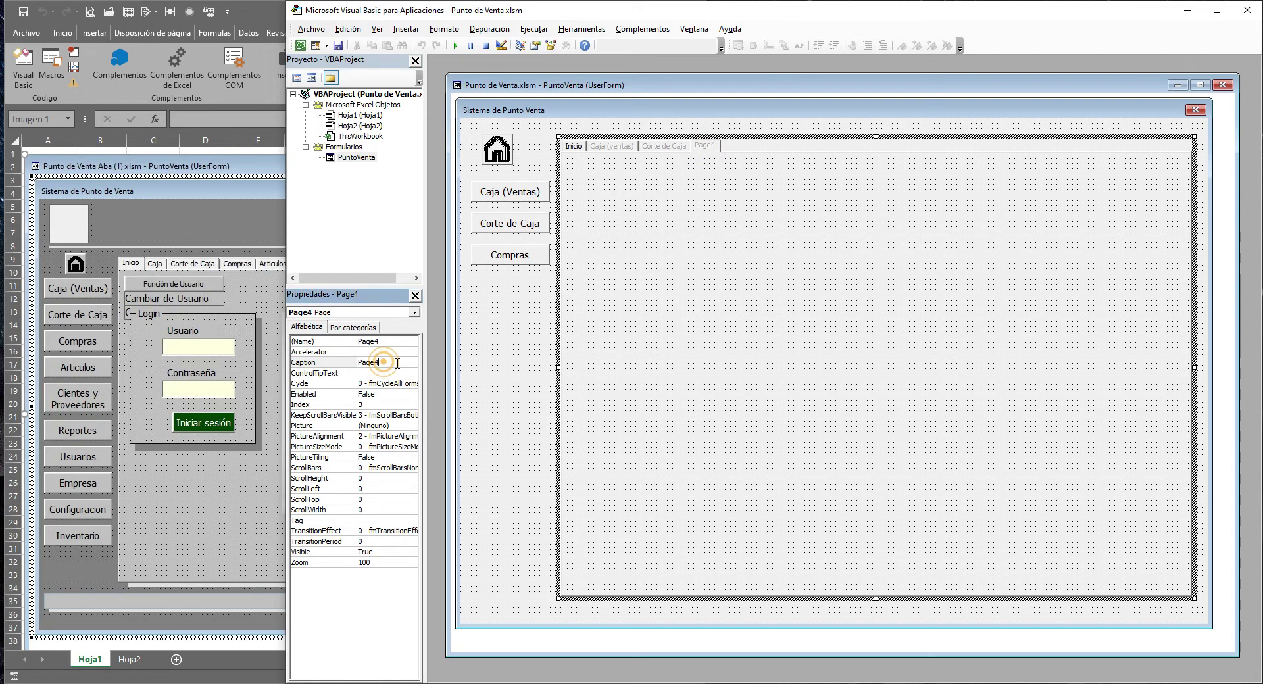
{"action": "type", "text": "Compras"}
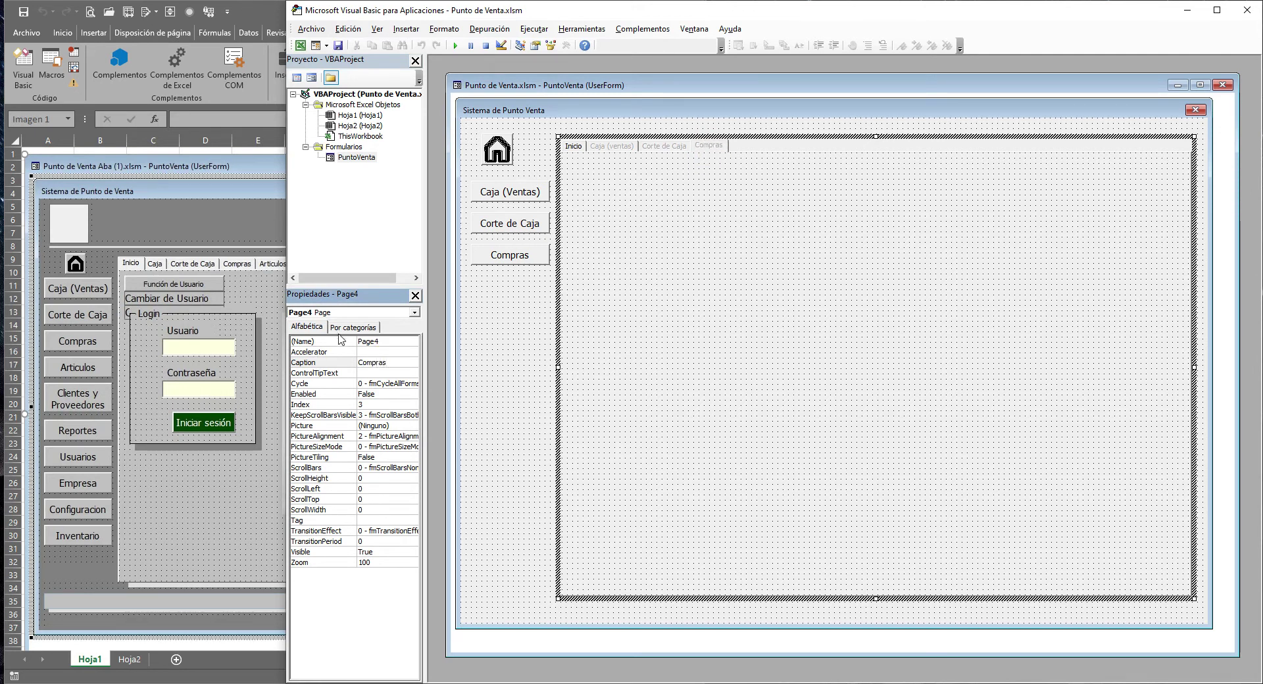
{"action": "left_click", "coordinate": [534, 318]}
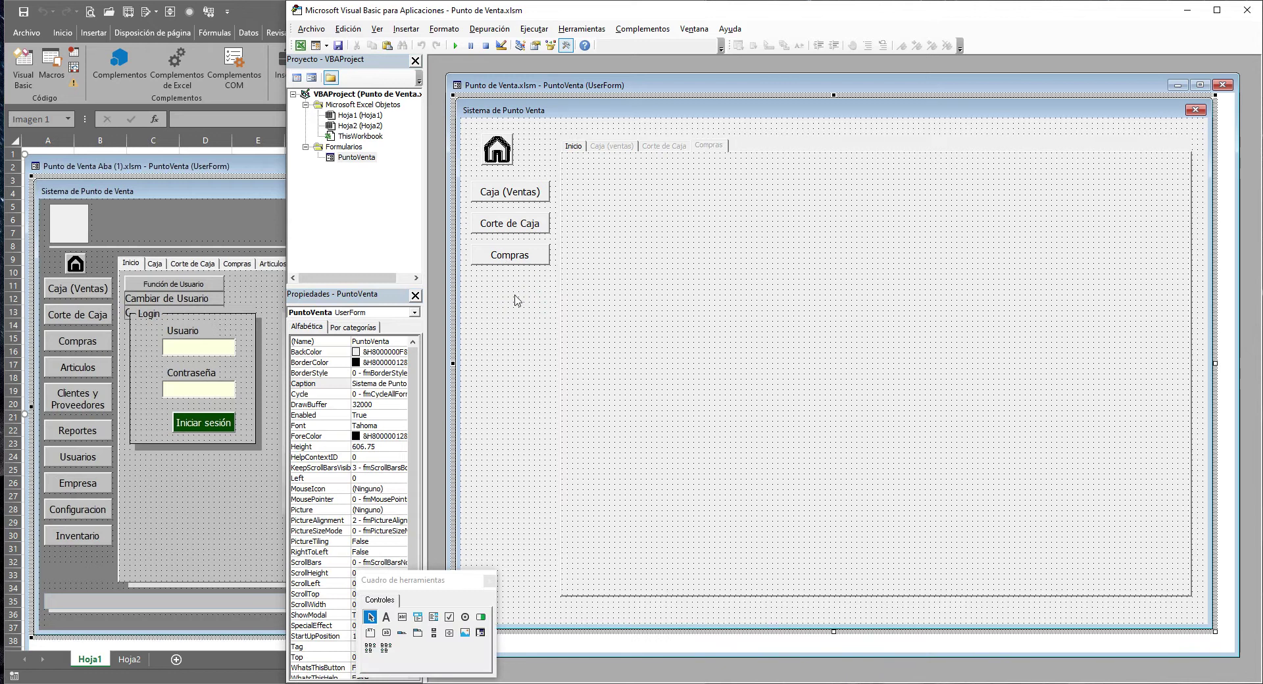
Select the home icon, side buttons and tab control in turn, cycling the tabs through to Compras
{"action": "left_click_drag", "start_coordinate": [525, 286], "coordinate": [498, 158]}
{"action": "left_click", "coordinate": [628, 149]}
{"action": "left_click", "coordinate": [675, 150]}
{"action": "left_click", "coordinate": [702, 147]}
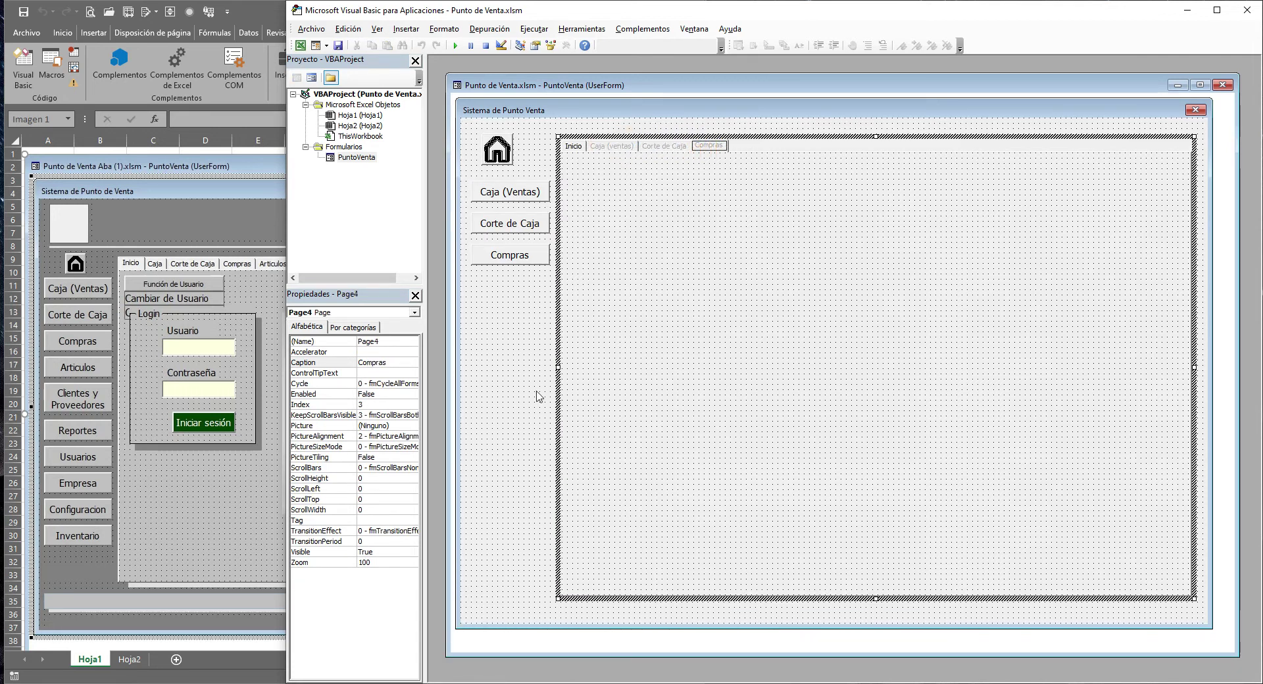
{"action": "left_click", "coordinate": [530, 299]}
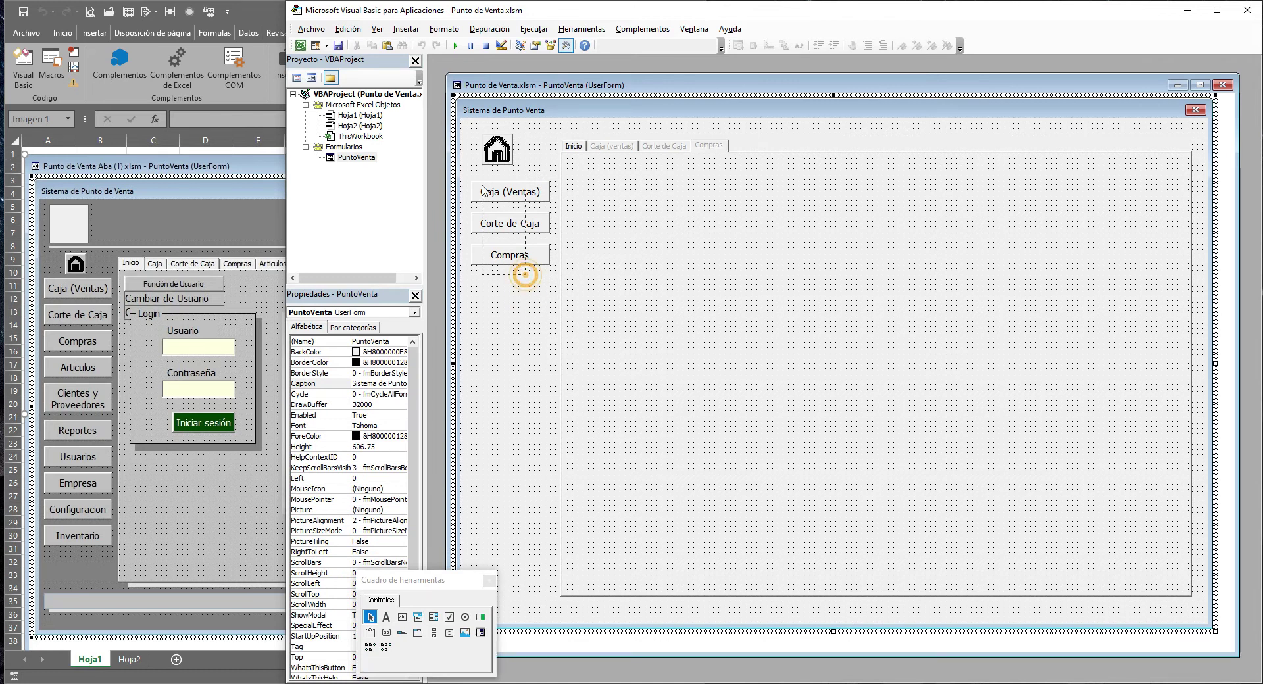
{"action": "left_click_drag", "start_coordinate": [527, 280], "coordinate": [483, 185]}
{"action": "left_click", "coordinate": [520, 325]}
{"action": "left_click", "coordinate": [498, 304]}
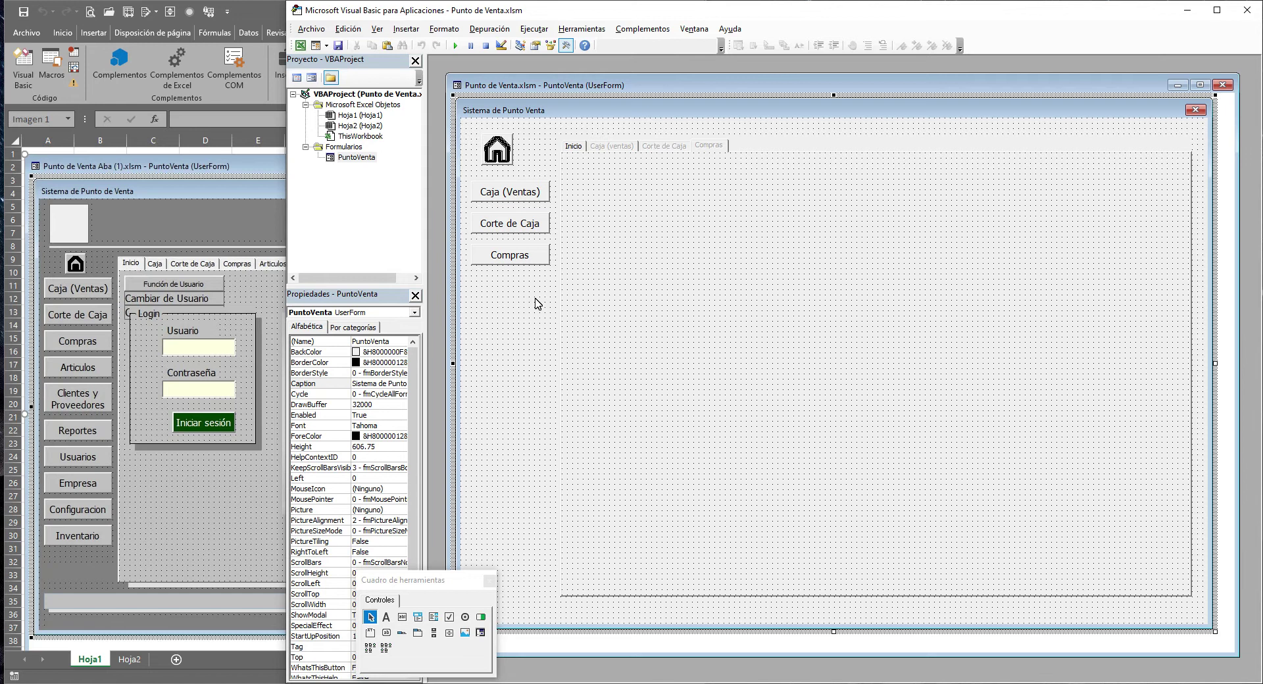
Shorten the MultiPage by raising its bottom edge, then move all controls lower on the form
{"action": "left_click", "coordinate": [644, 235]}
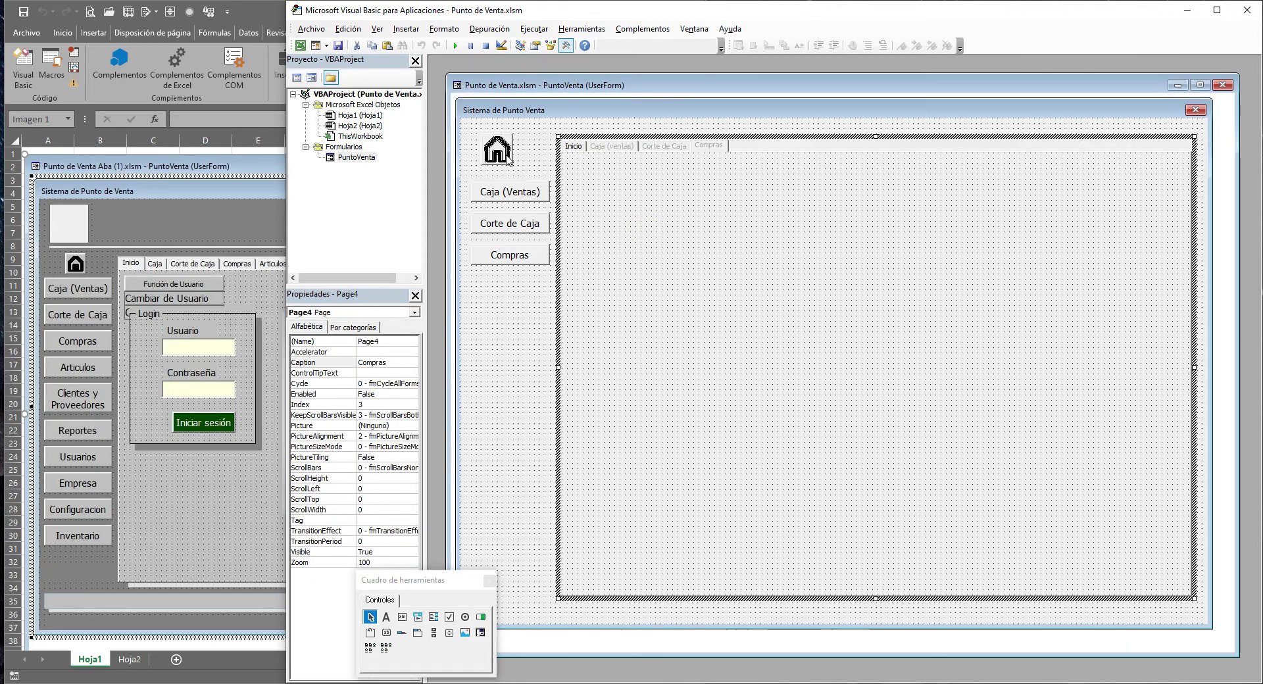
{"action": "left_click", "coordinate": [484, 130]}
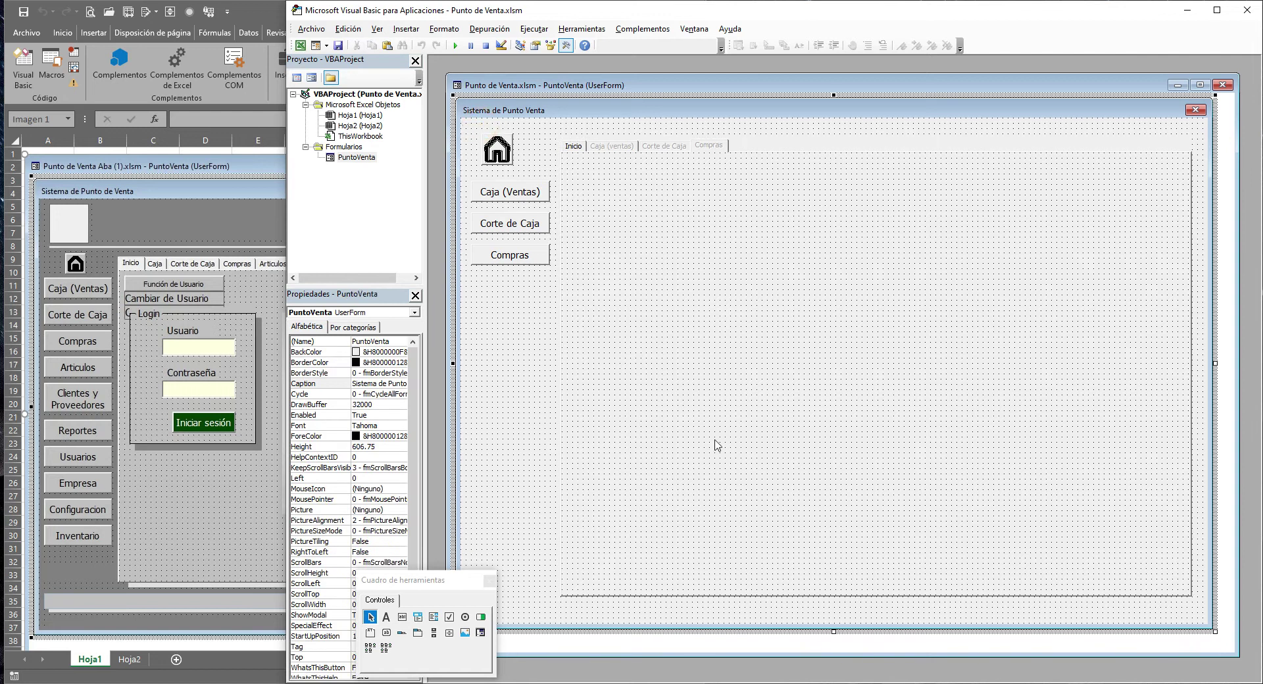
{"action": "left_click", "coordinate": [831, 530]}
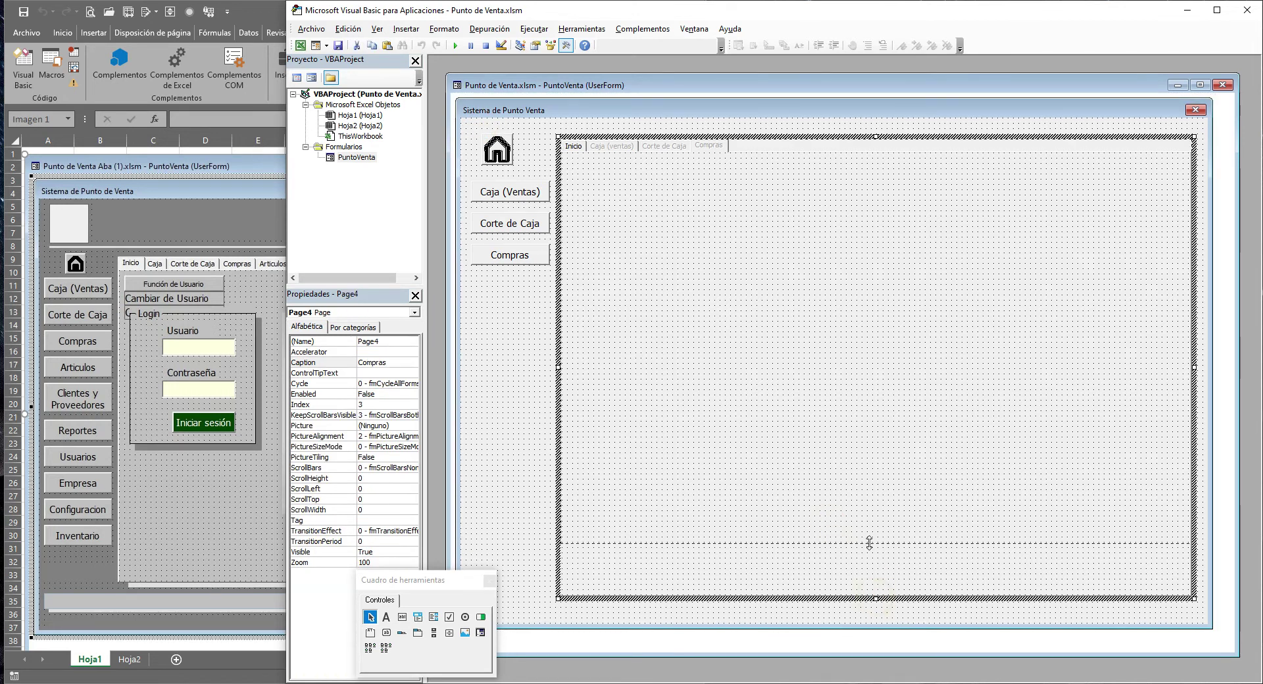
{"action": "left_click_drag", "start_coordinate": [874, 597], "coordinate": [875, 543]}
{"action": "left_click", "coordinate": [475, 128]}
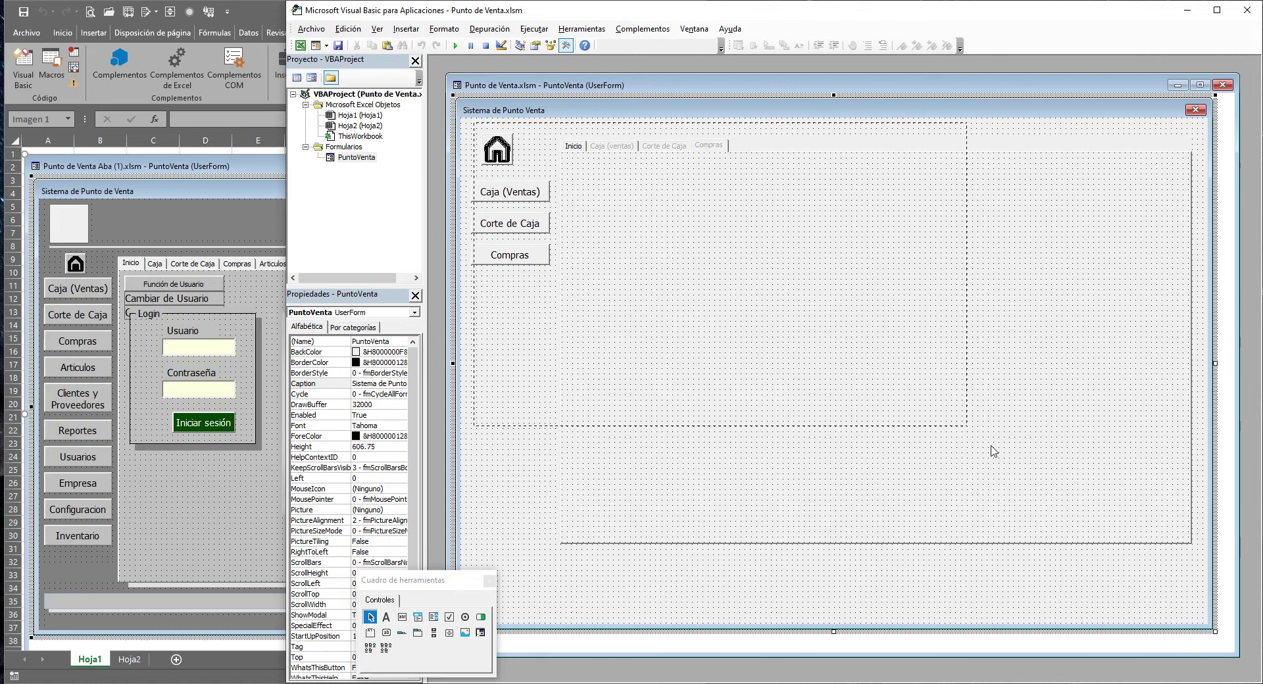
{"action": "left_click_drag", "start_coordinate": [475, 128], "coordinate": [1055, 507]}
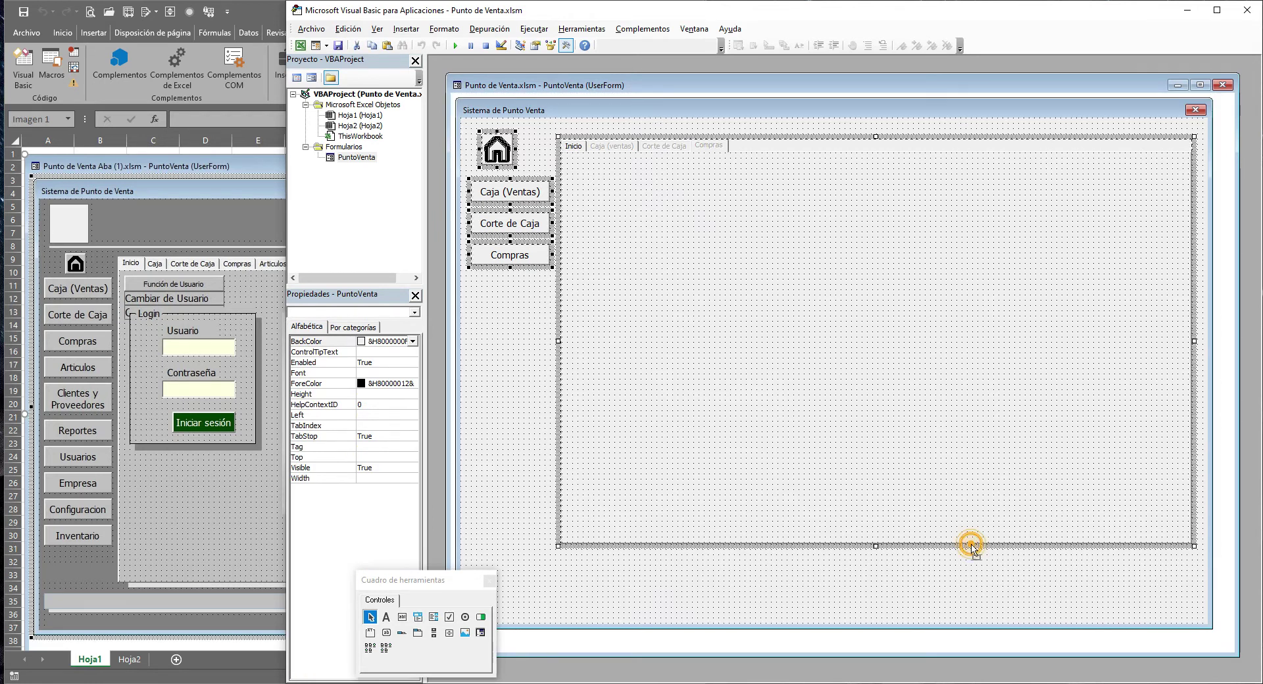
{"action": "left_click_drag", "start_coordinate": [971, 543], "coordinate": [976, 590]}
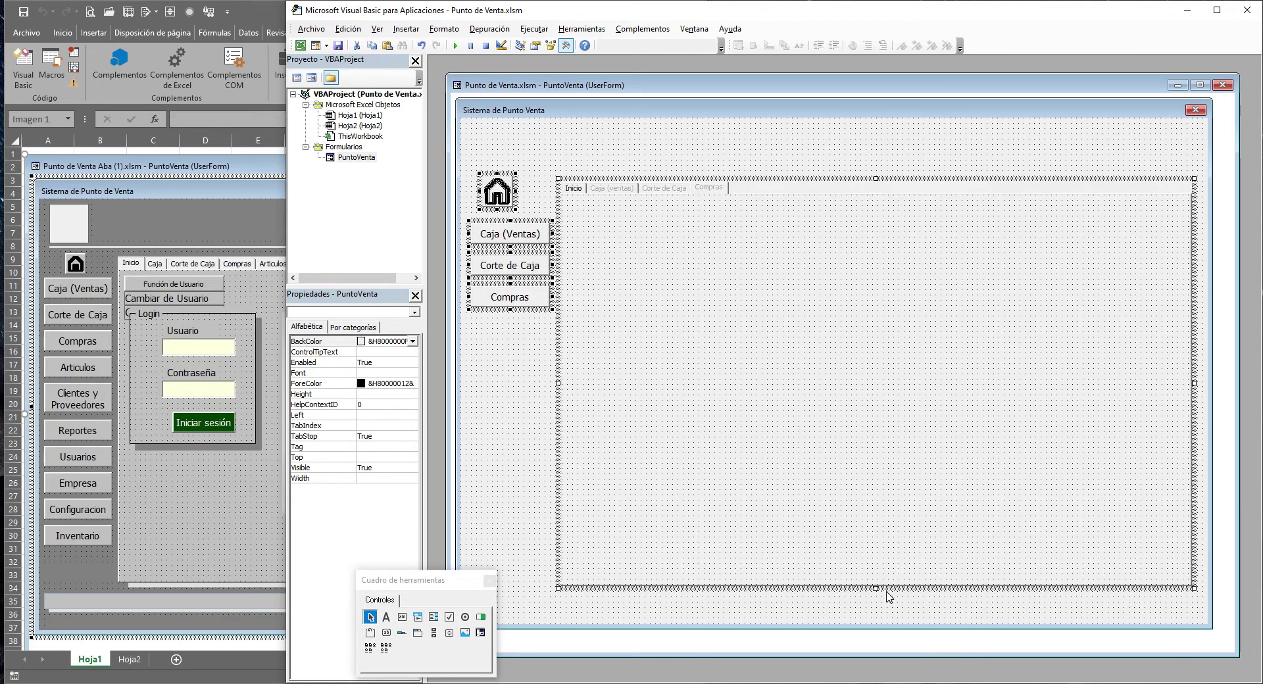
Create an empty MultiPage1_Change procedure, return to the form design, and compare with the workbook's original form
{"action": "double_click", "coordinate": [907, 589]}
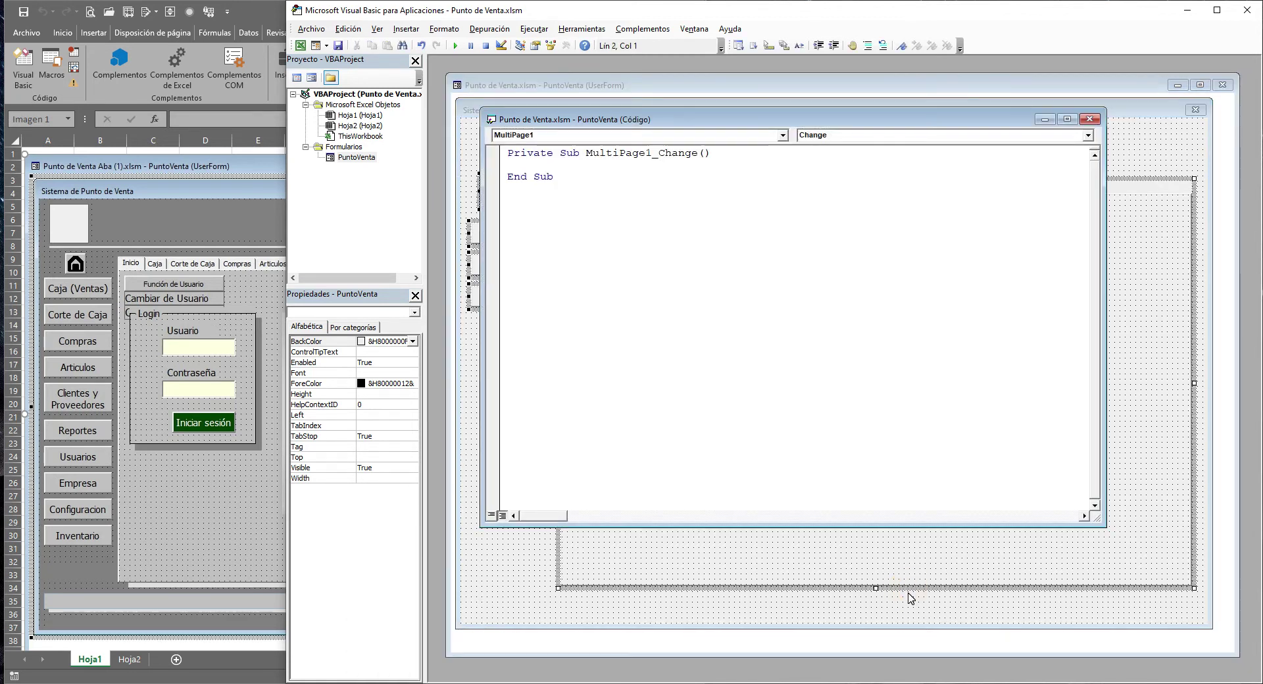
{"action": "left_click", "coordinate": [1091, 127]}
{"action": "left_click", "coordinate": [501, 368]}
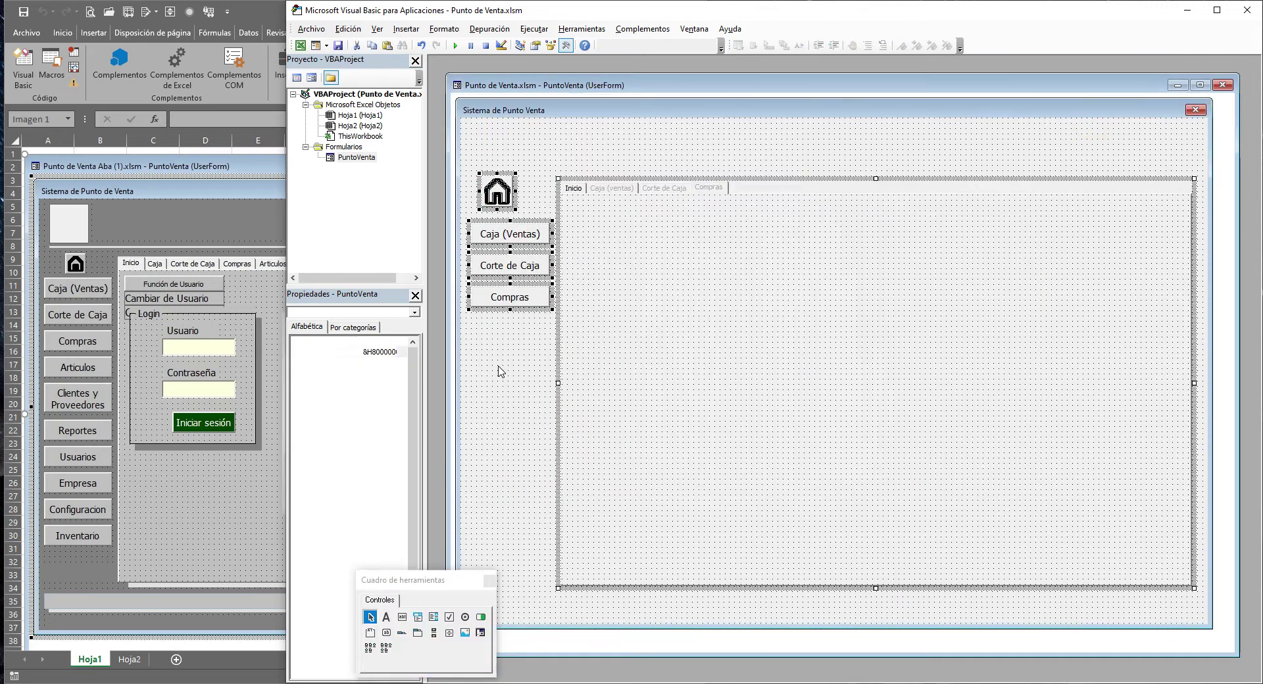
{"action": "left_click", "coordinate": [537, 352]}
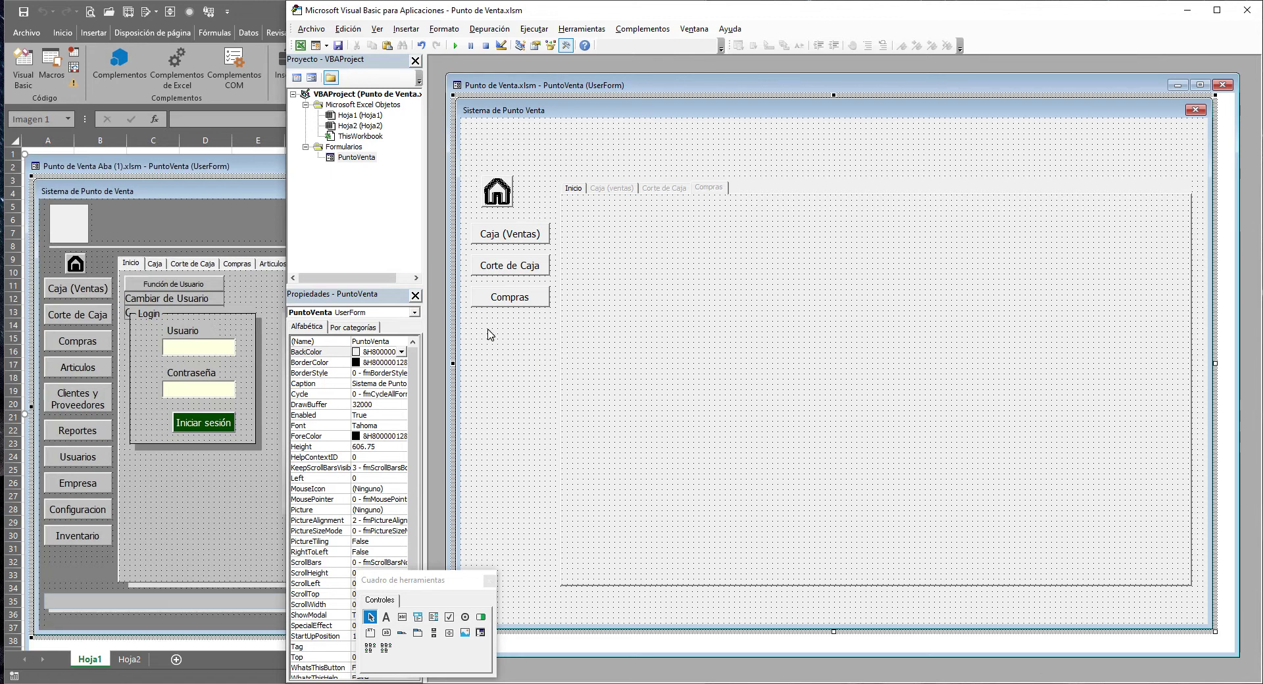
{"action": "left_click", "coordinate": [86, 557]}
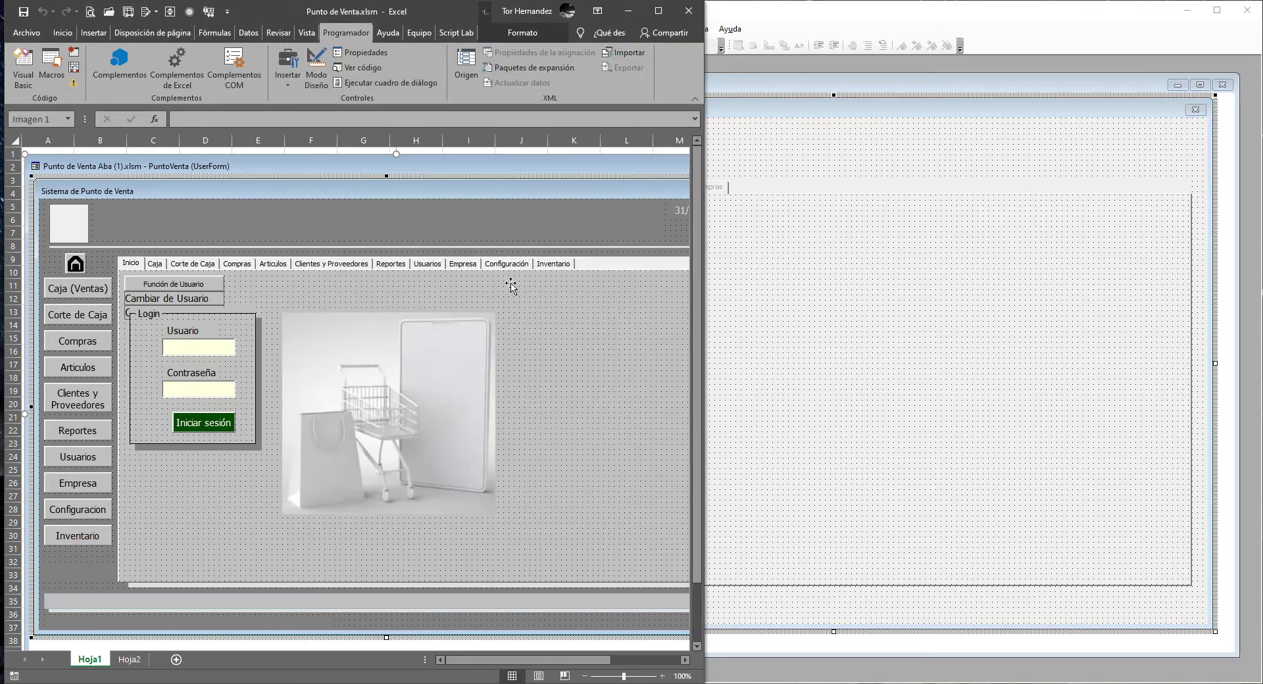
{"action": "left_click", "coordinate": [876, 289]}
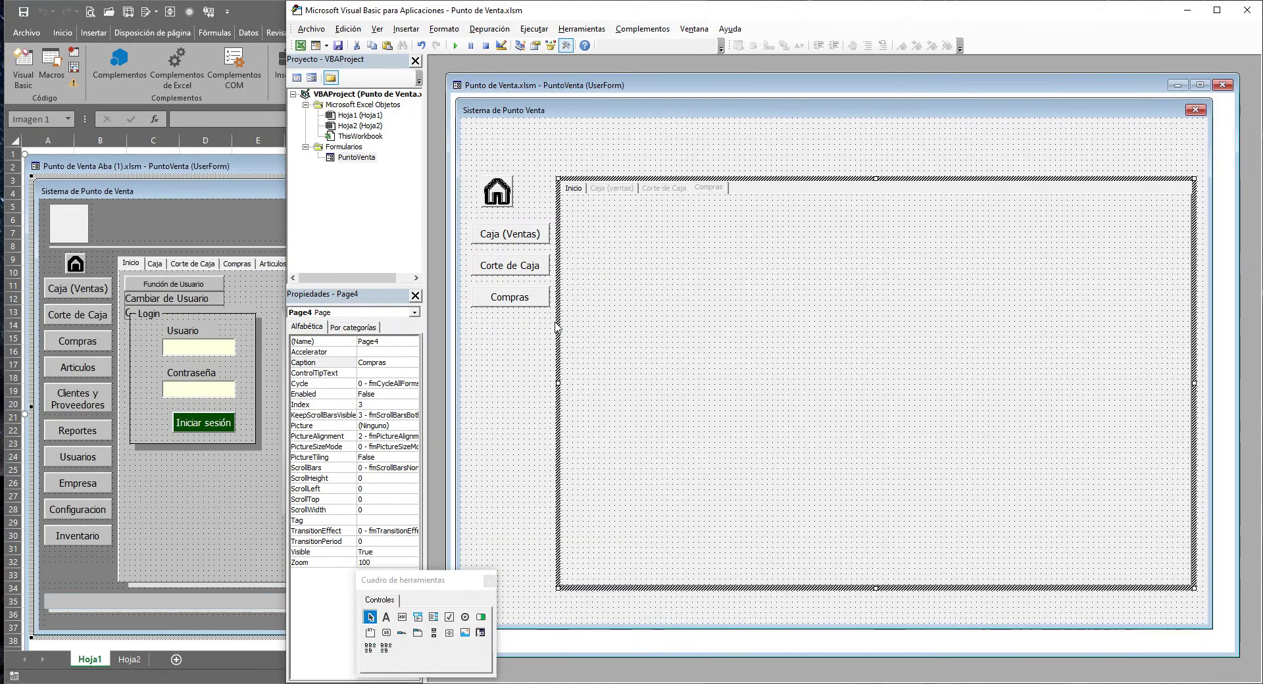
{"action": "left_click", "coordinate": [523, 334]}
{"action": "left_click", "coordinate": [507, 240]}
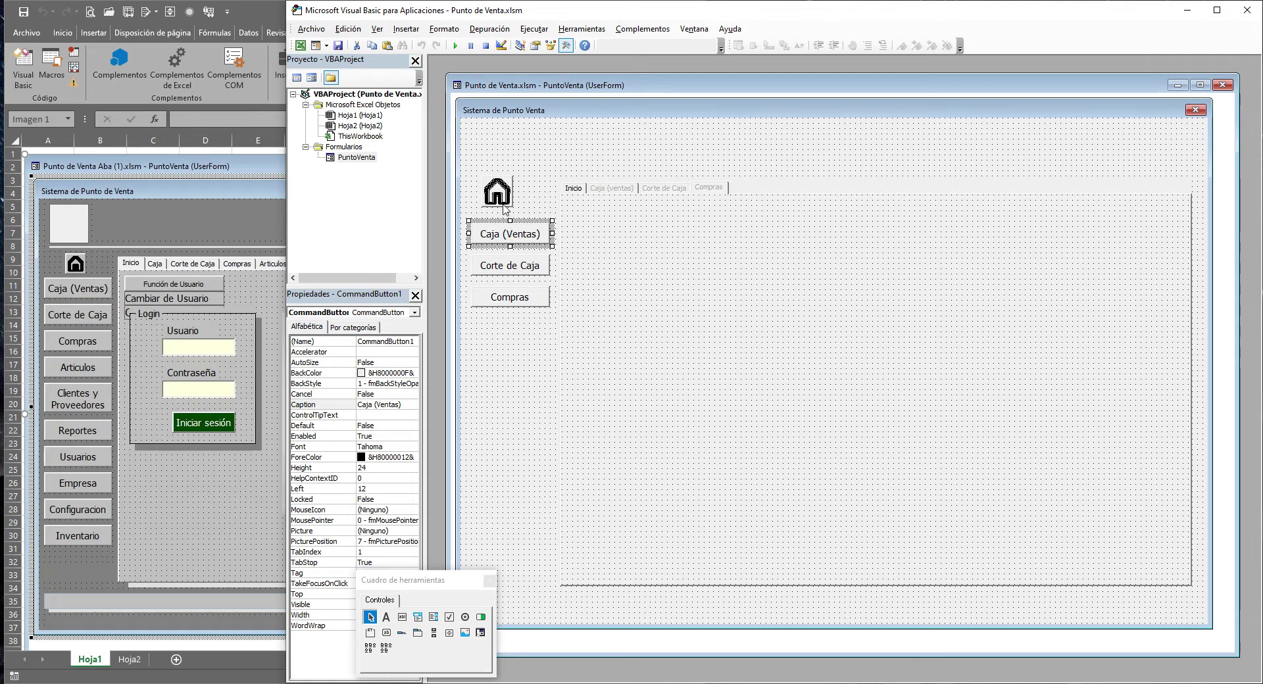
{"action": "left_click", "coordinate": [502, 197]}
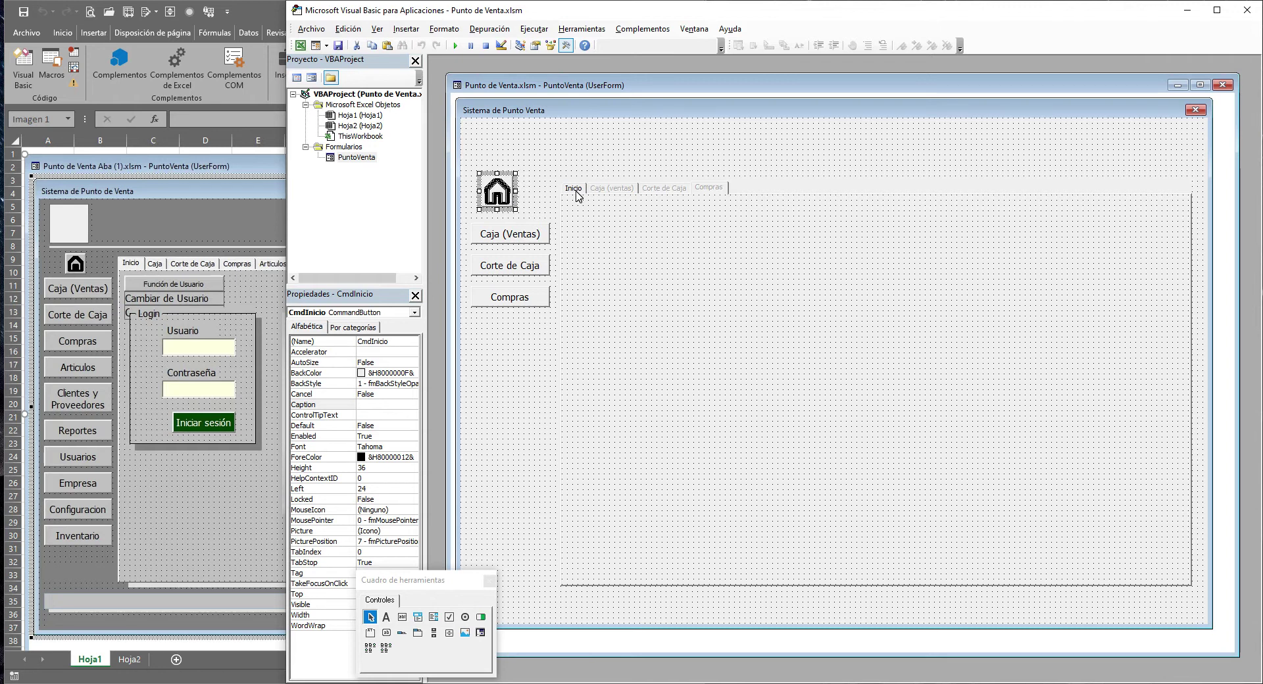
{"action": "left_click", "coordinate": [611, 189]}
{"action": "left_click", "coordinate": [664, 188]}
{"action": "left_click", "coordinate": [710, 189]}
{"action": "left_click", "coordinate": [664, 188]}
{"action": "left_click", "coordinate": [609, 189]}
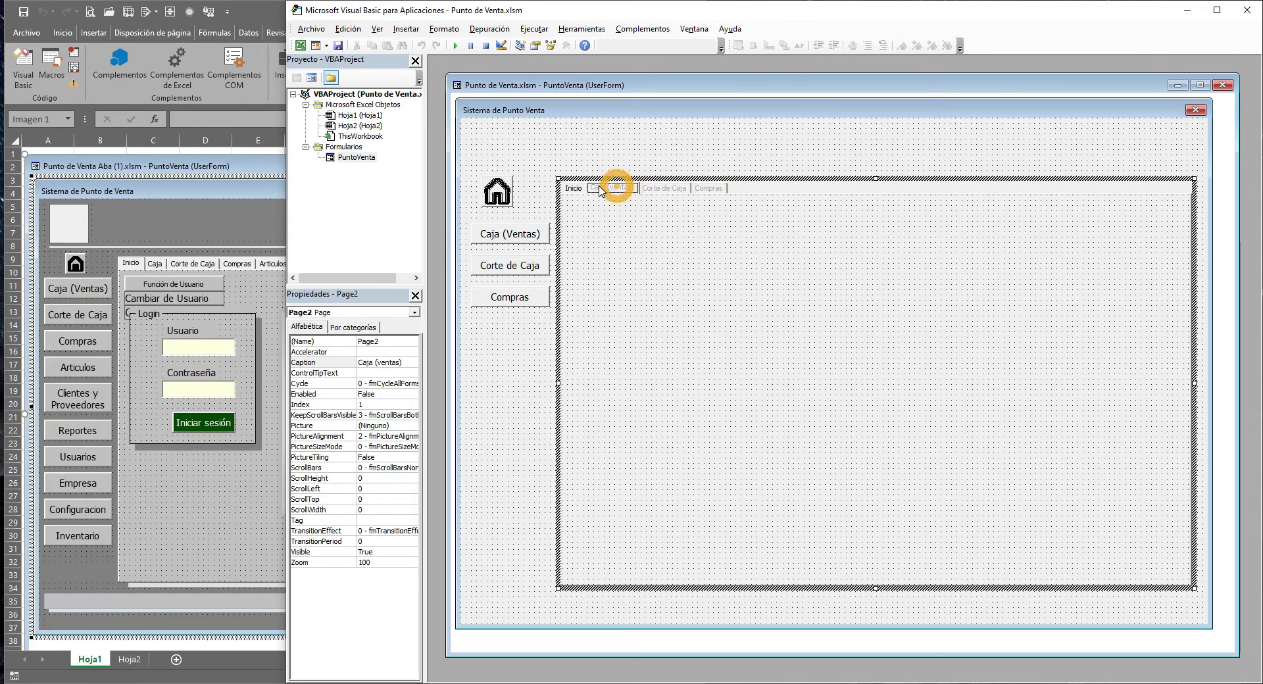
{"action": "left_click", "coordinate": [498, 194]}
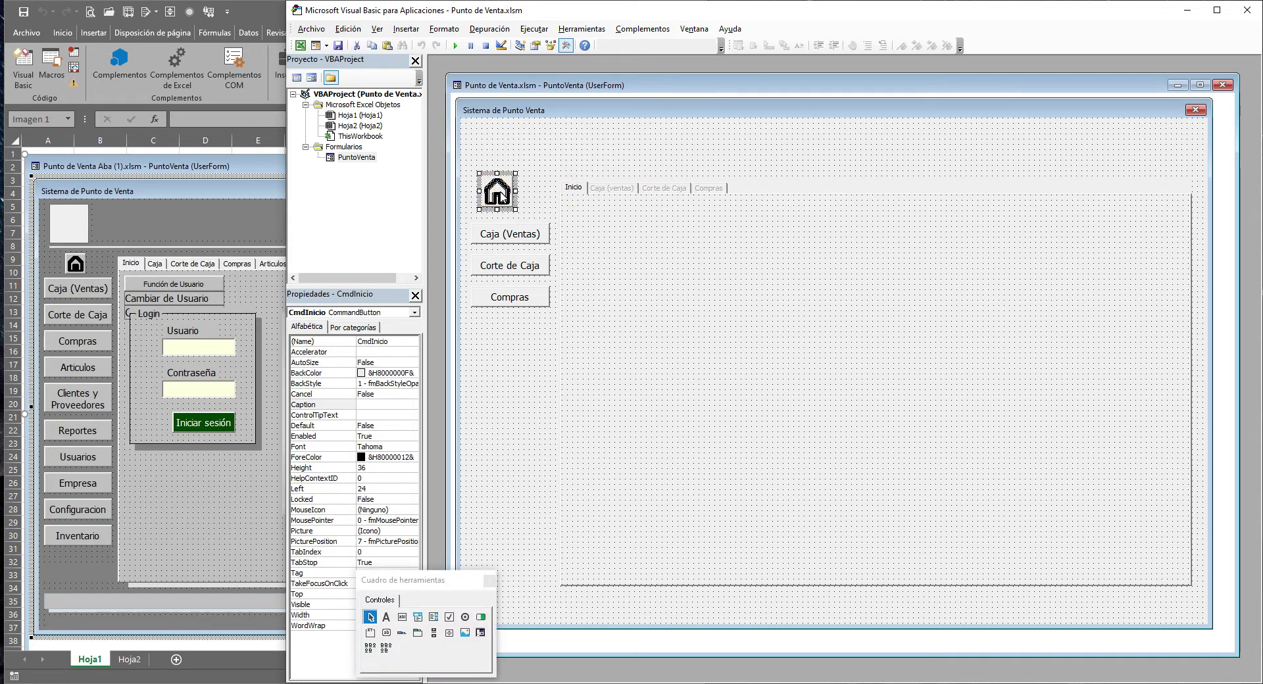
{"action": "right_click", "coordinate": [502, 196]}
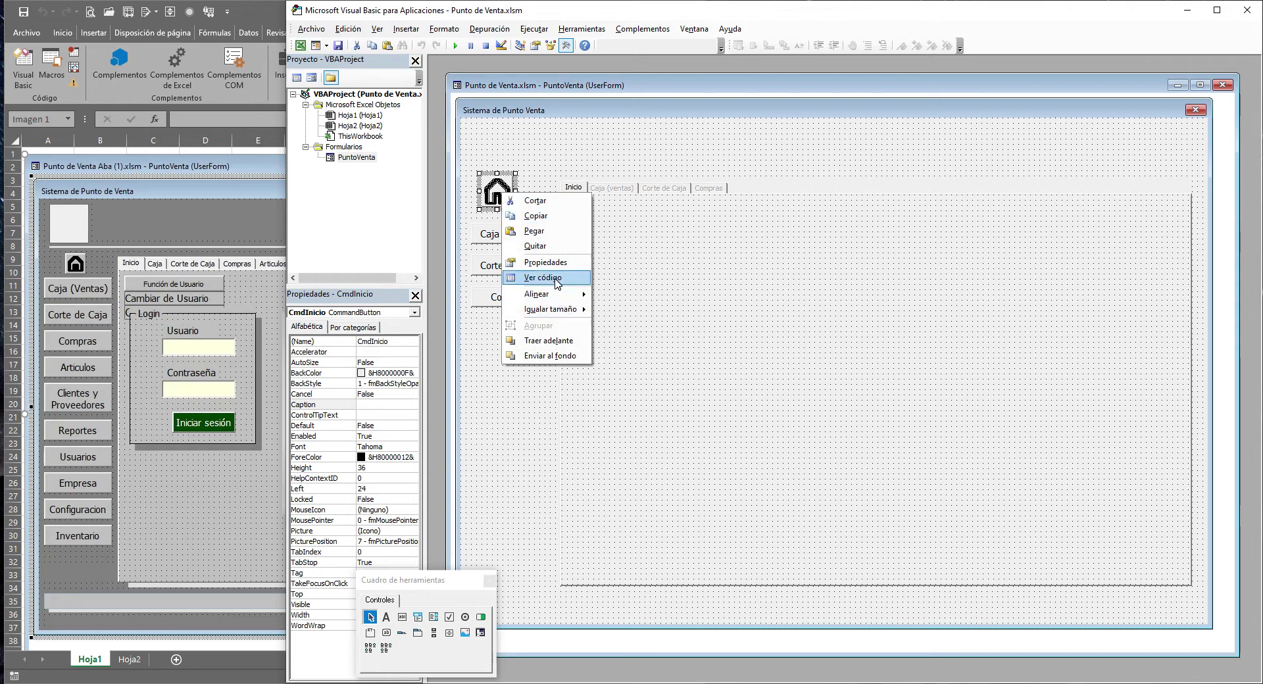
{"action": "left_click", "coordinate": [493, 340]}
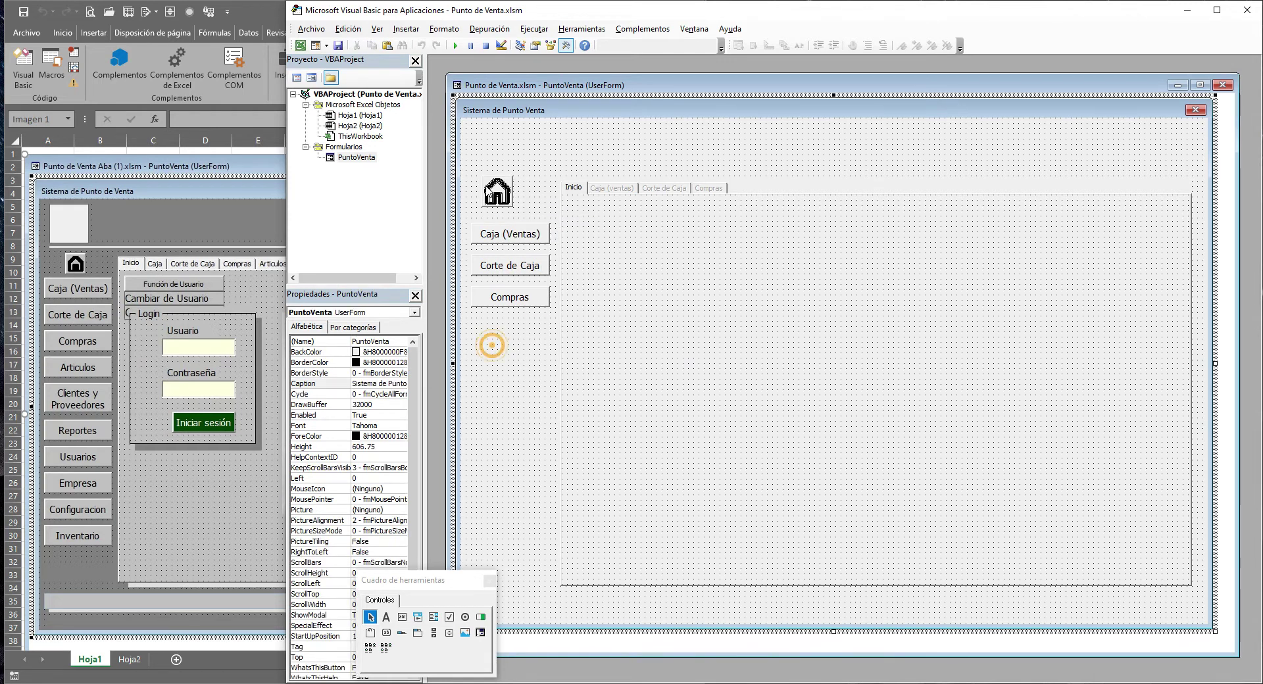
Create an empty CmdInicio_Click procedure for the home button and make the code window taller
{"action": "left_click", "coordinate": [498, 198]}
{"action": "double_click", "coordinate": [497, 195]}
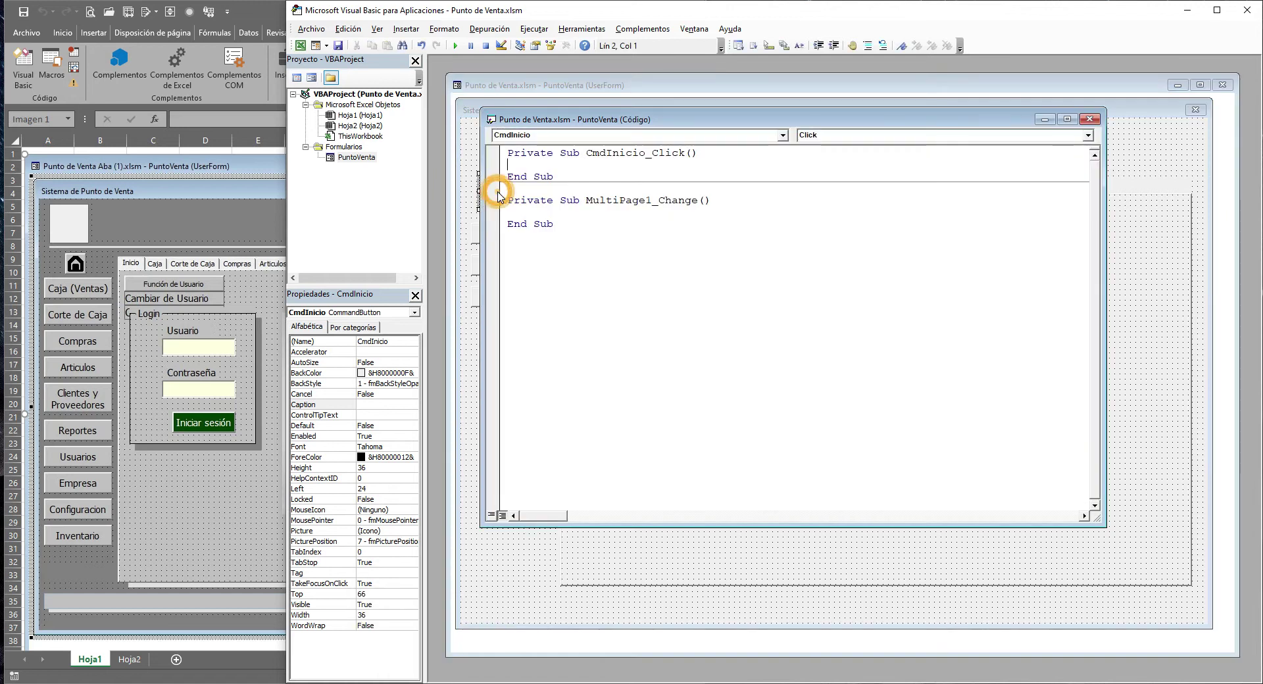
{"action": "left_click_drag", "start_coordinate": [586, 230], "coordinate": [494, 155]}
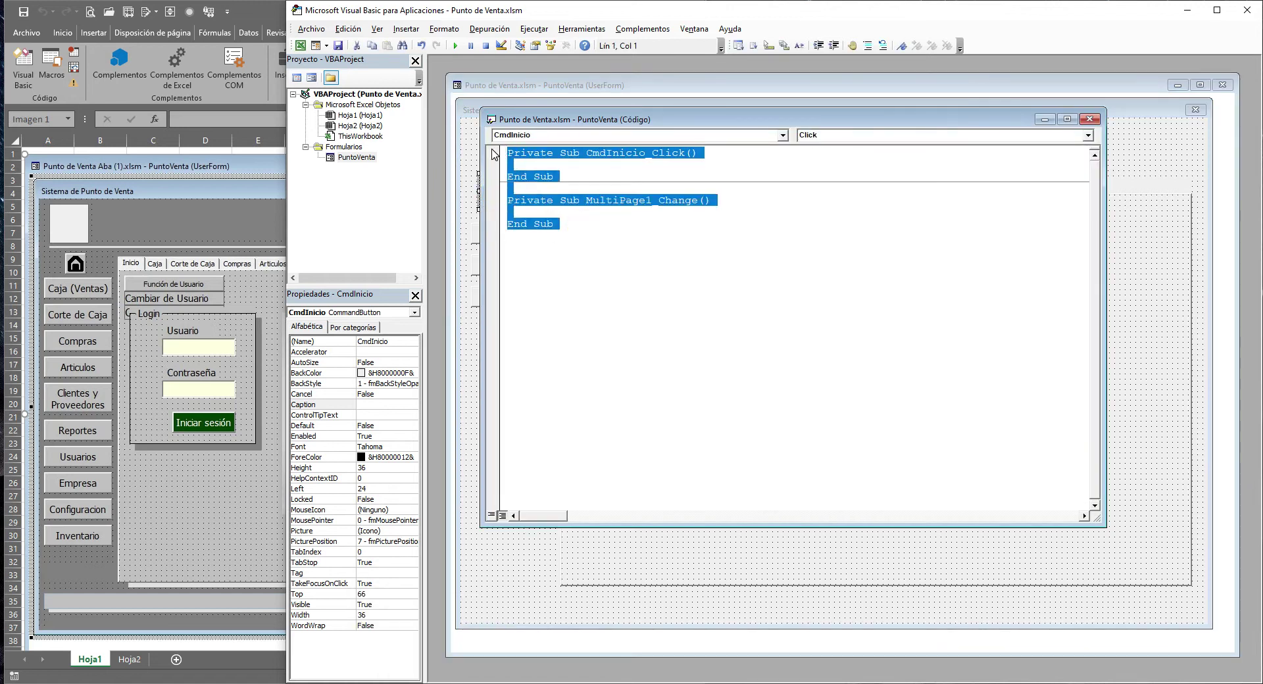
{"action": "key", "text": "Delete"}
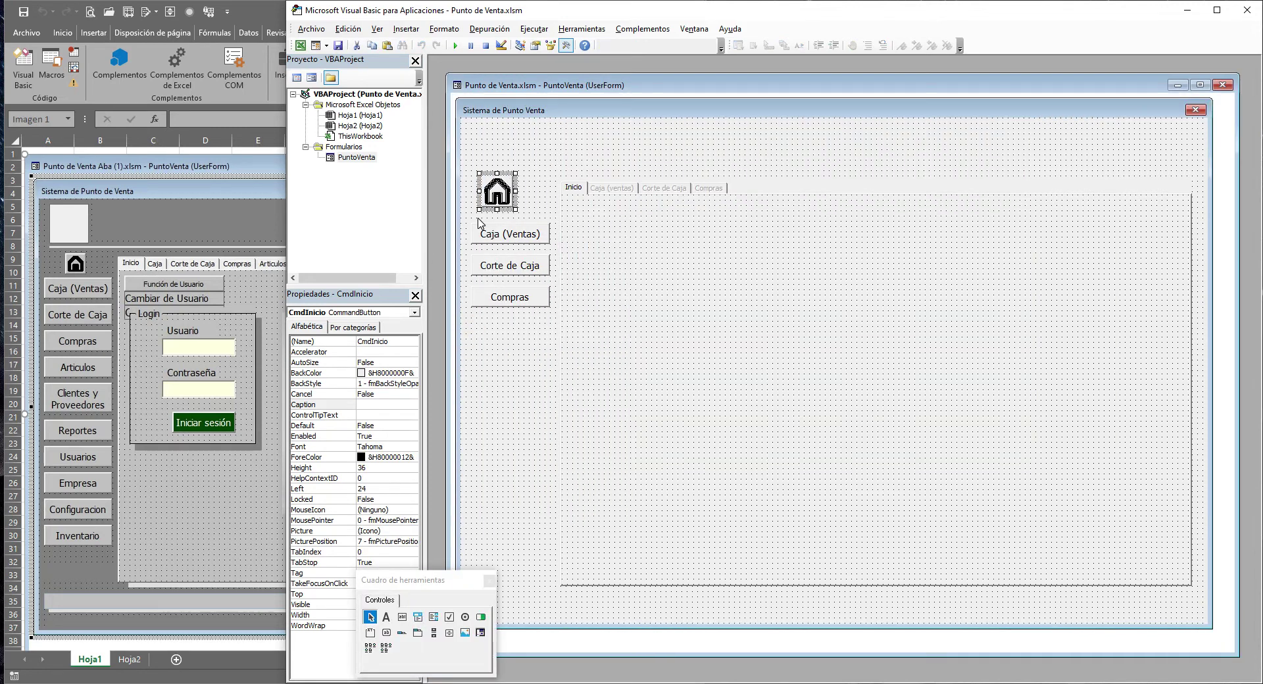
{"action": "double_click", "coordinate": [495, 194]}
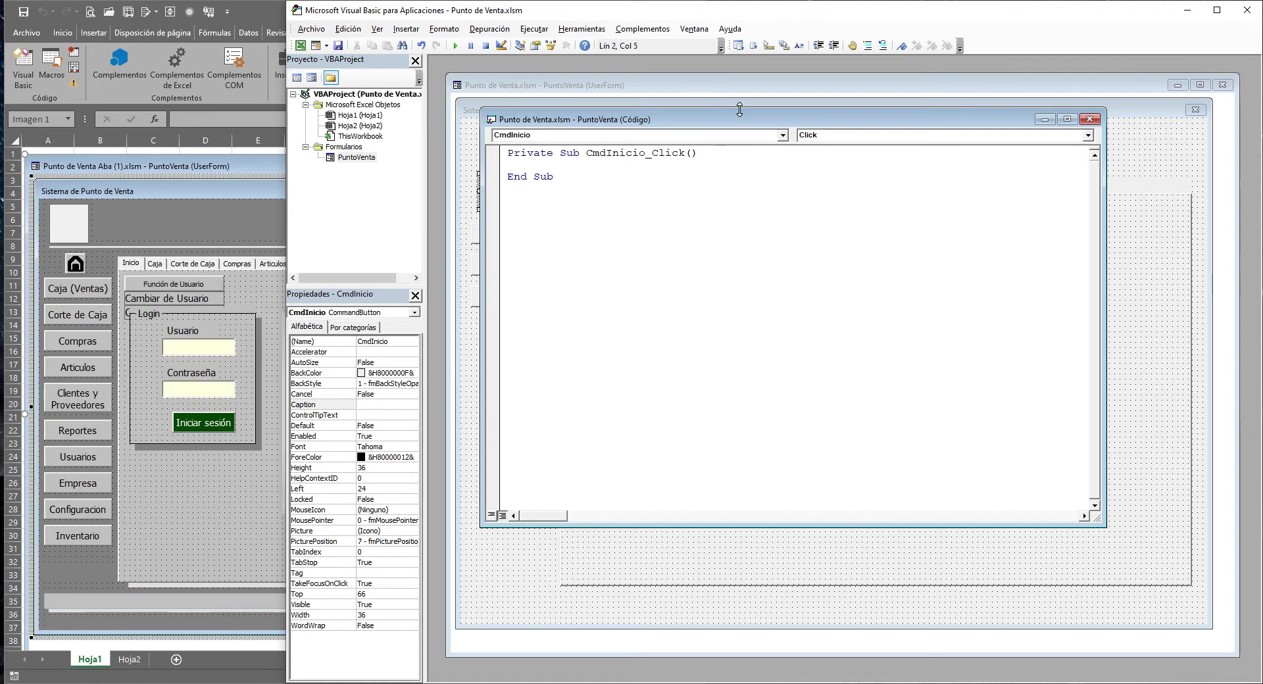
{"action": "left_click_drag", "start_coordinate": [850, 656], "coordinate": [851, 608]}
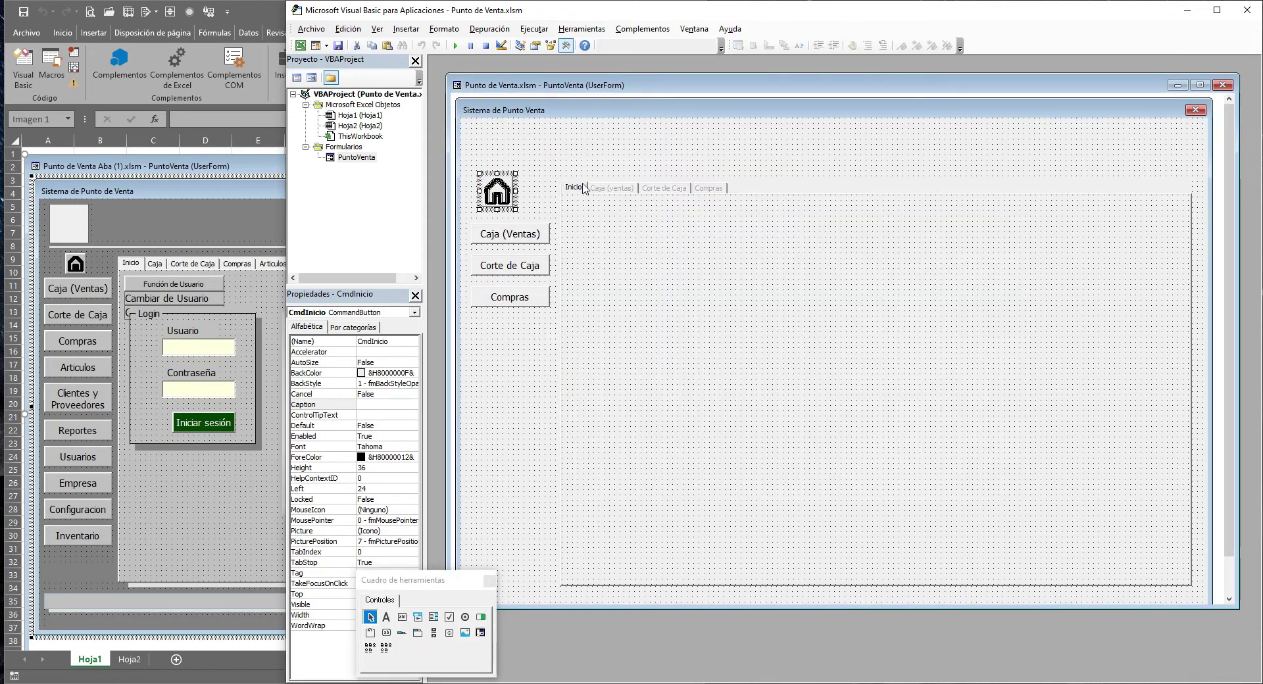
{"action": "double_click", "coordinate": [497, 191]}
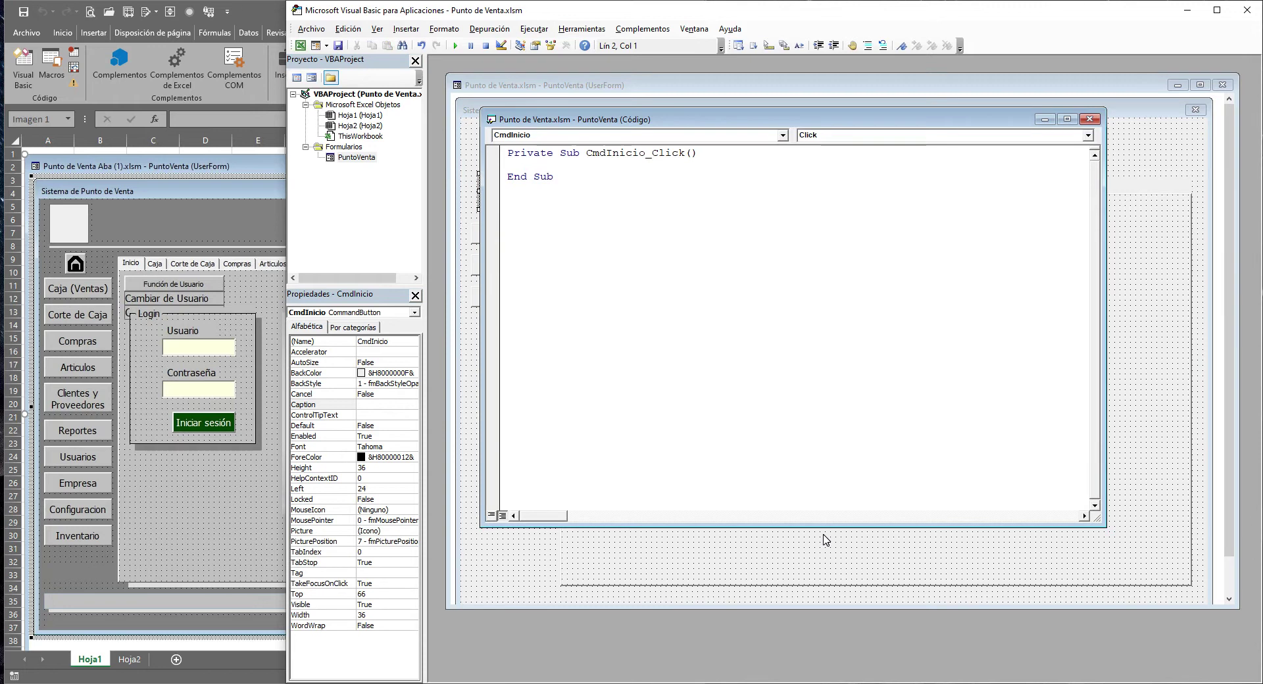
{"action": "left_click_drag", "start_coordinate": [820, 526], "coordinate": [803, 657]}
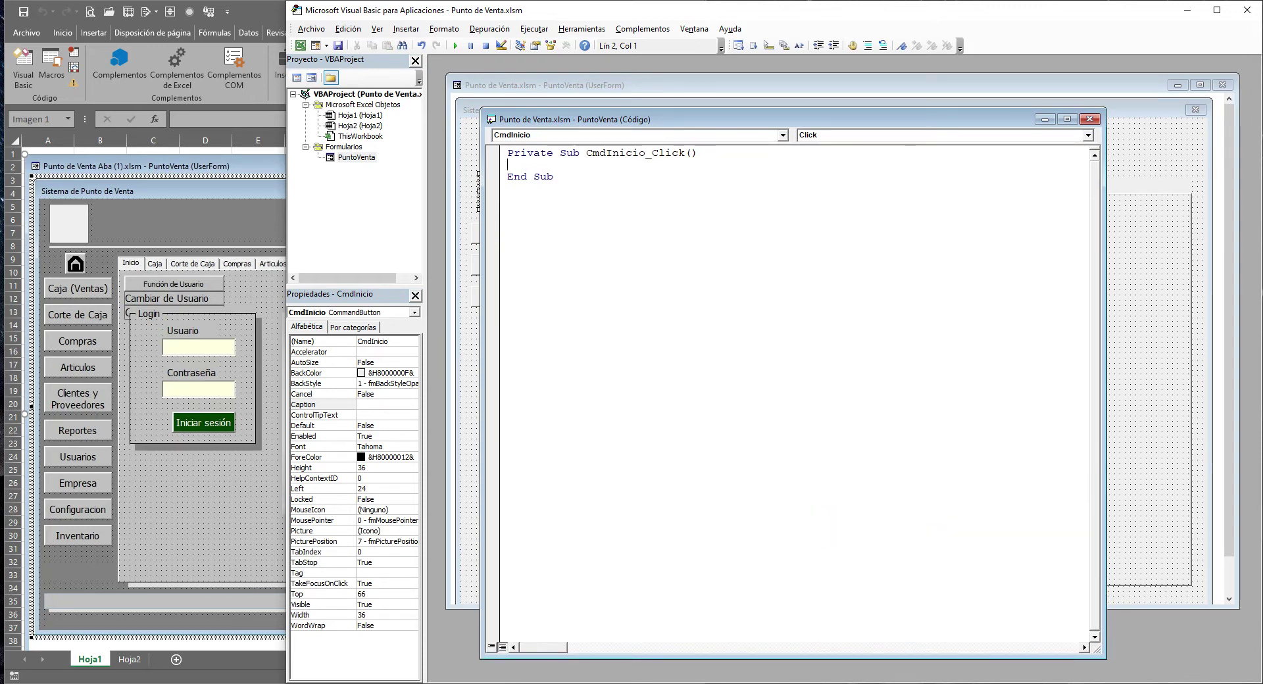
{"action": "key", "text": "alt+Tab"}
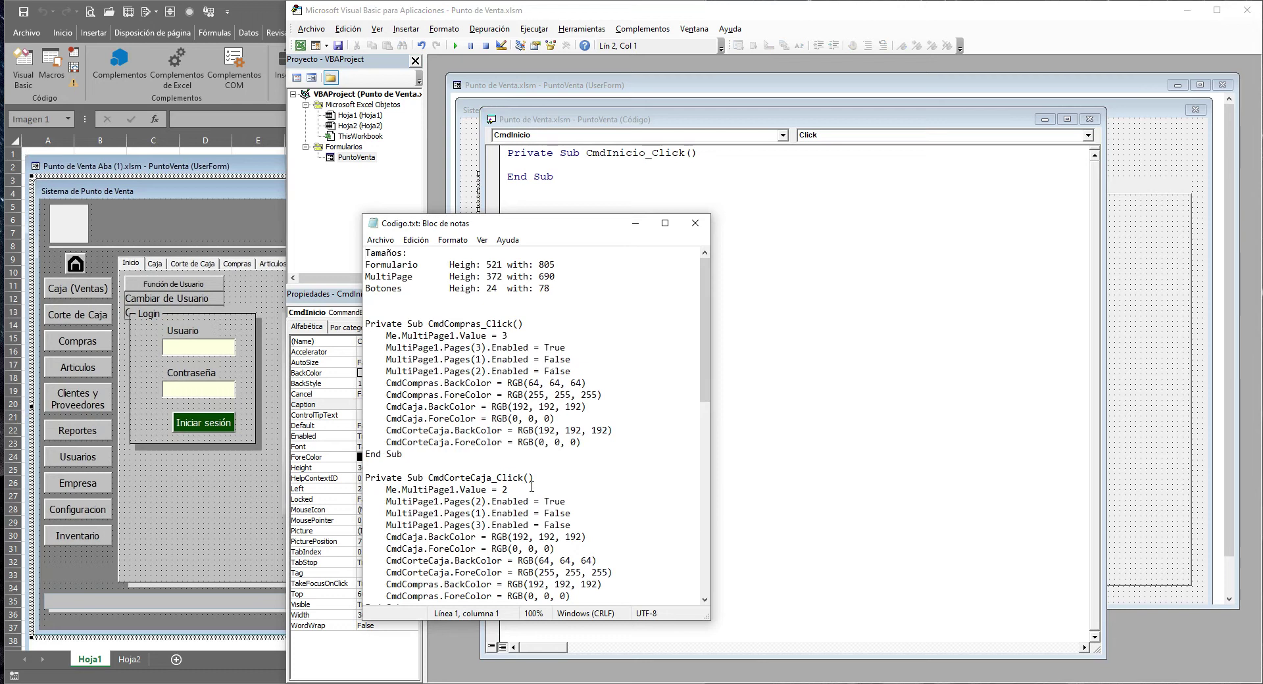
In Codigo.txt, select the MultiPage1.Value = 0 and Pages(0).Enabled = True lines
{"action": "scroll", "coordinate": [511, 427], "scroll_direction": "down", "scroll_amount": 1}
{"action": "scroll", "coordinate": [511, 429], "scroll_direction": "down", "scroll_amount": 2}
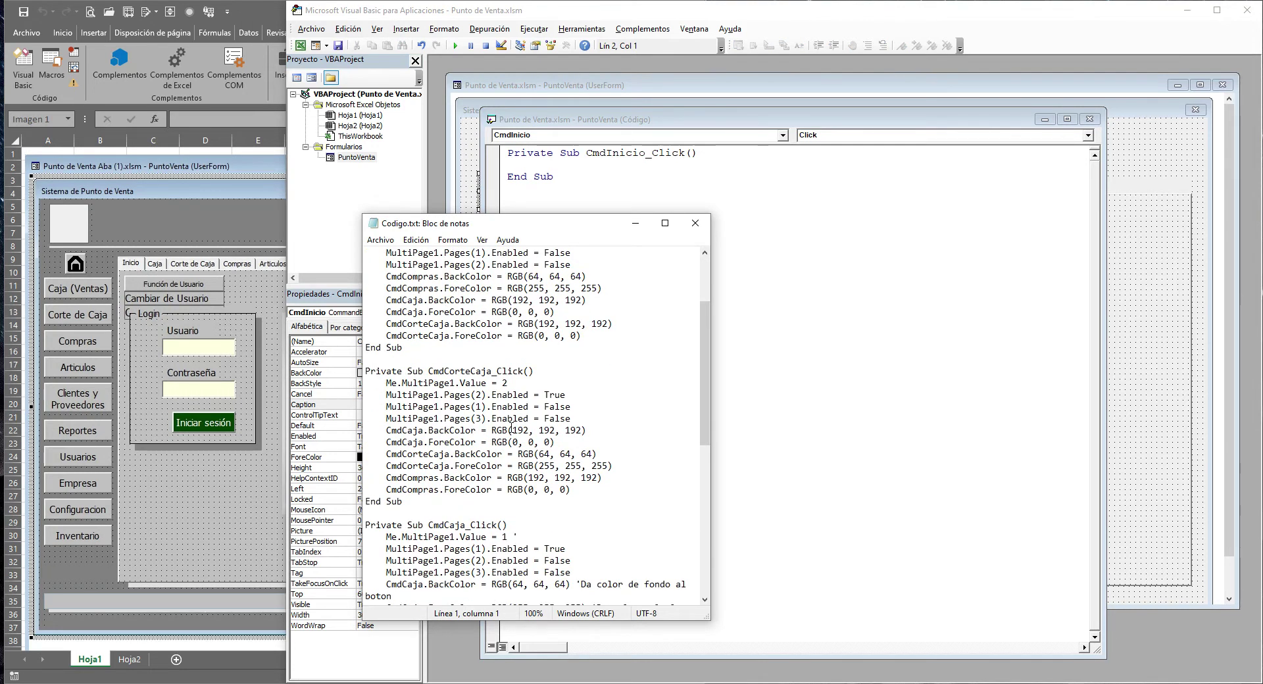
{"action": "scroll", "coordinate": [511, 429], "scroll_direction": "down", "scroll_amount": 2}
{"action": "scroll", "coordinate": [511, 427], "scroll_direction": "down", "scroll_amount": 3}
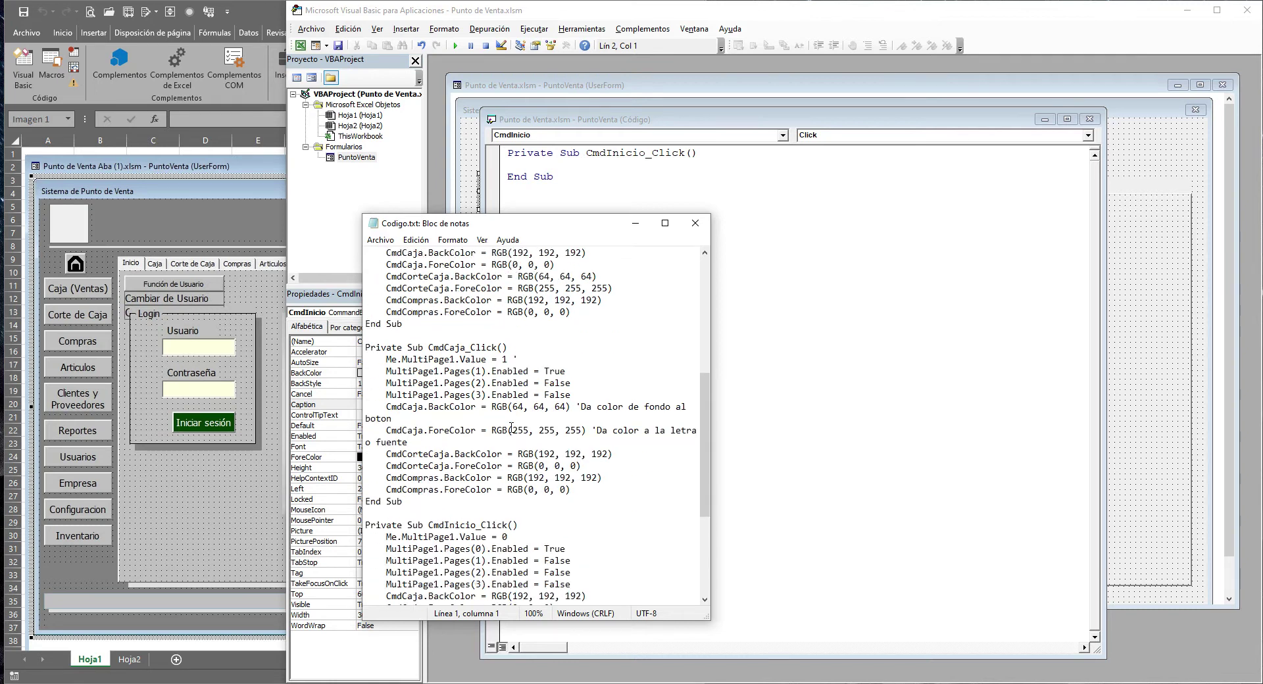
{"action": "scroll", "coordinate": [511, 427], "scroll_direction": "down", "scroll_amount": 3}
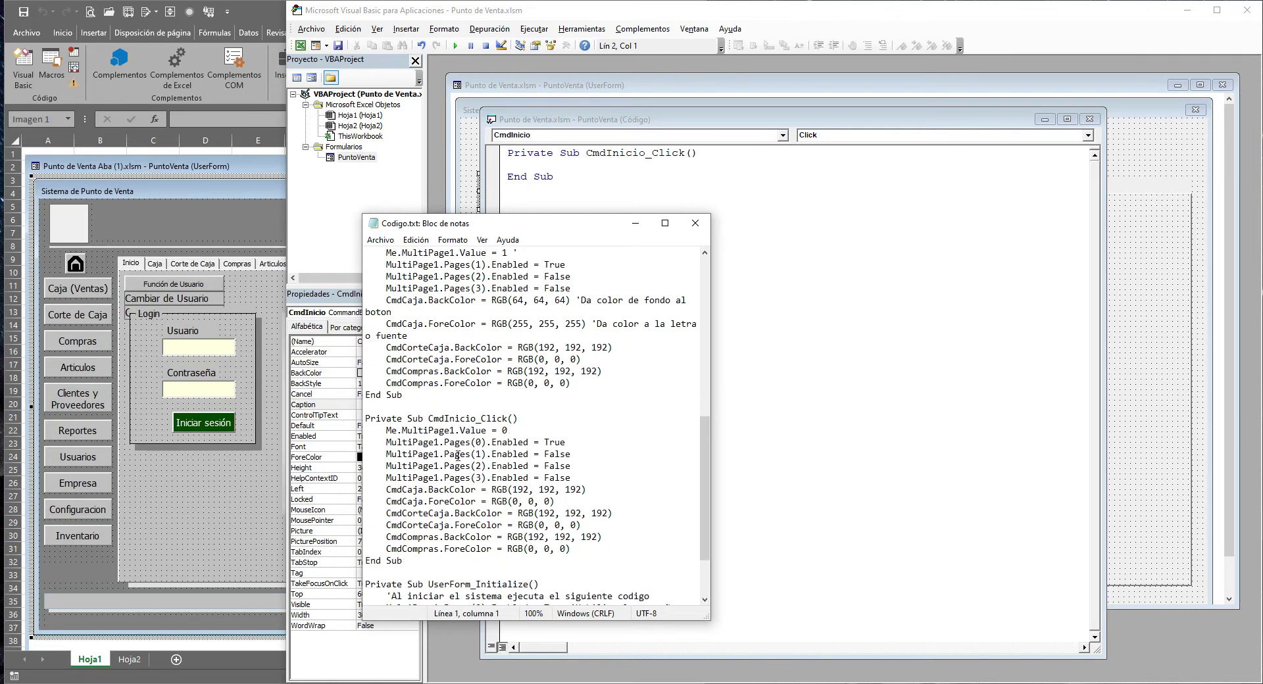
{"action": "left_click_drag", "start_coordinate": [384, 431], "coordinate": [547, 434]}
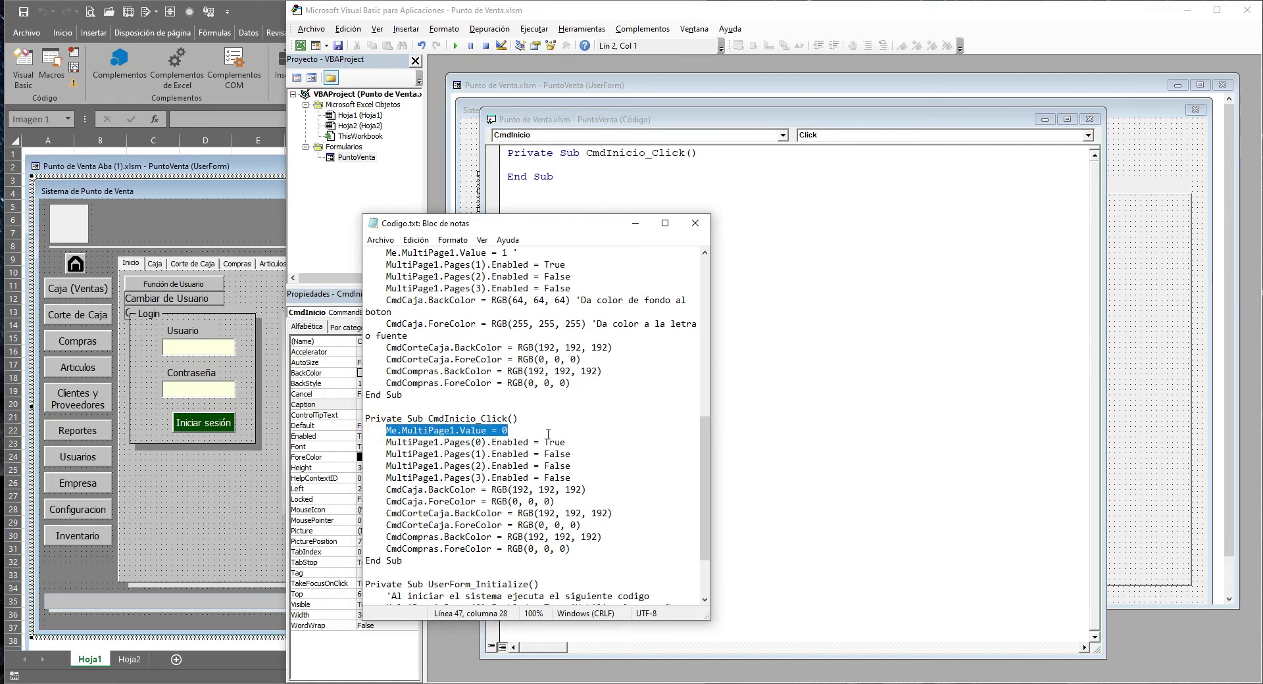
{"action": "left_click_drag", "start_coordinate": [548, 434], "coordinate": [579, 436]}
{"action": "left_click_drag", "start_coordinate": [369, 430], "coordinate": [566, 440]}
{"action": "key", "text": "ctrl+c"}
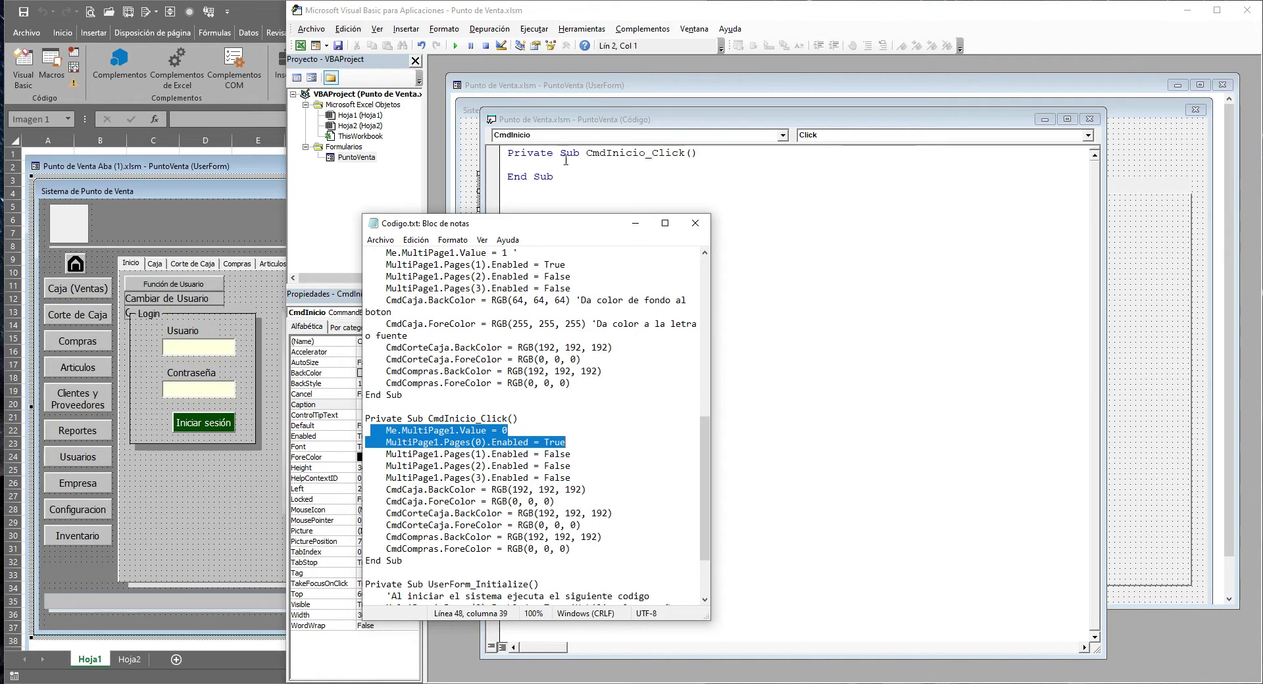
Paste the two lines into CmdInicio_Click and remove the extra indentation
{"action": "left_click", "coordinate": [530, 164]}
{"action": "key", "text": "ctrl+v"}
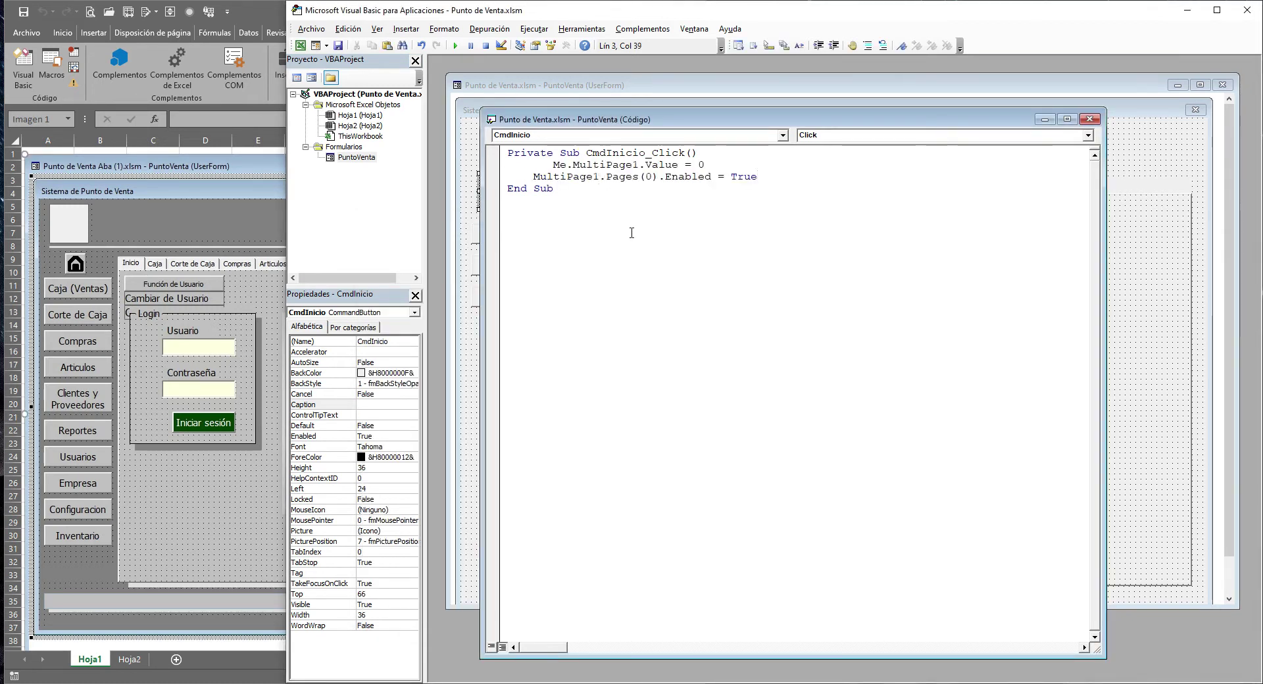
{"action": "left_click", "coordinate": [553, 164]}
{"action": "key", "text": "BackSpace"}
{"action": "key", "text": "BackSpace"}
{"action": "key", "text": "BackSpace"}
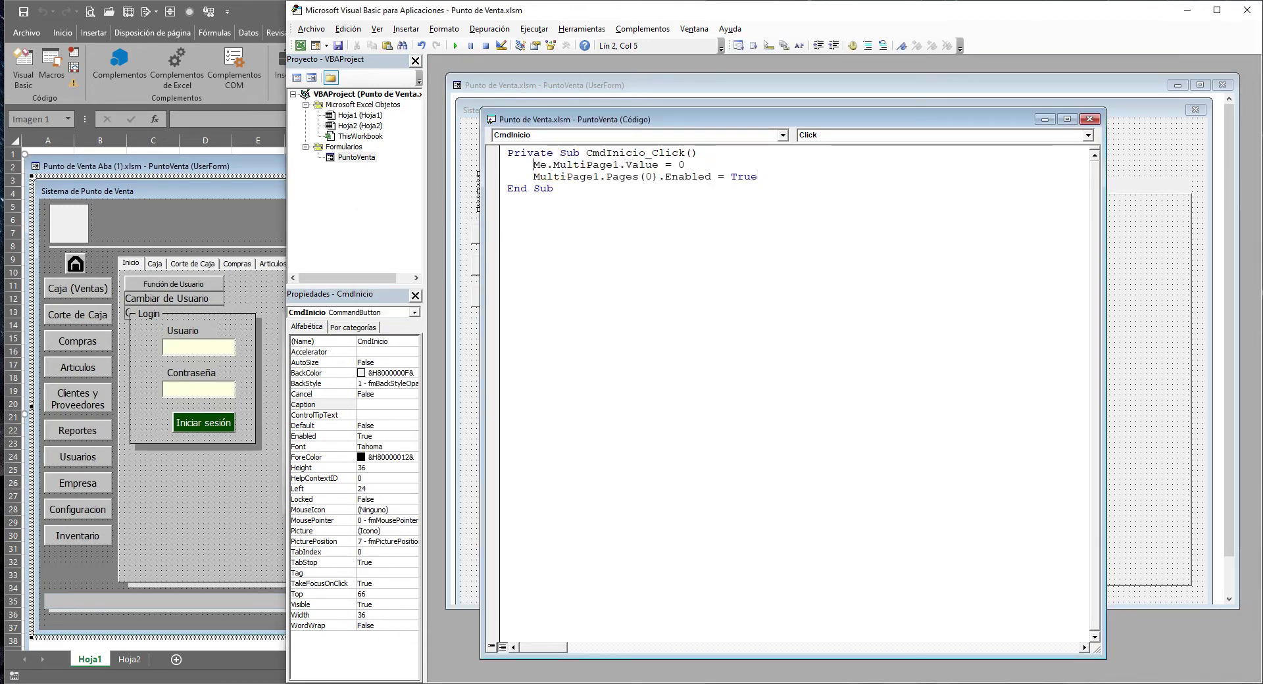
{"action": "left_click_drag", "start_coordinate": [702, 126], "coordinate": [703, 140]}
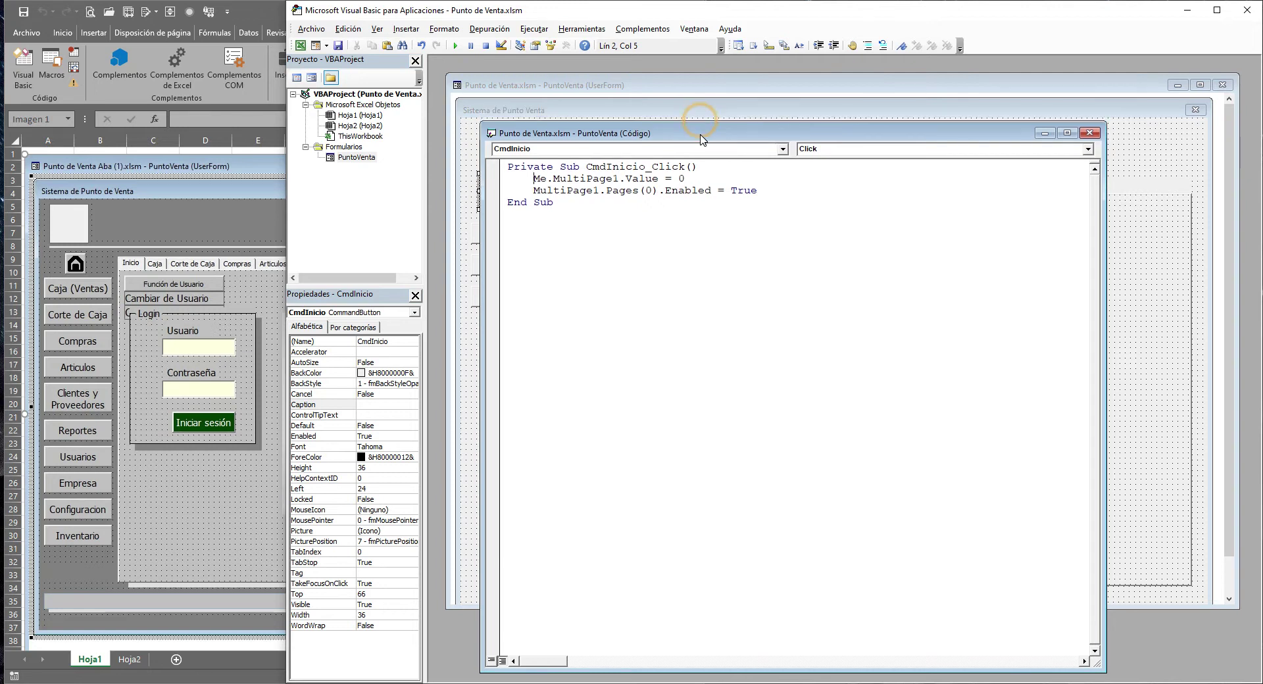
{"action": "left_click", "coordinate": [597, 178]}
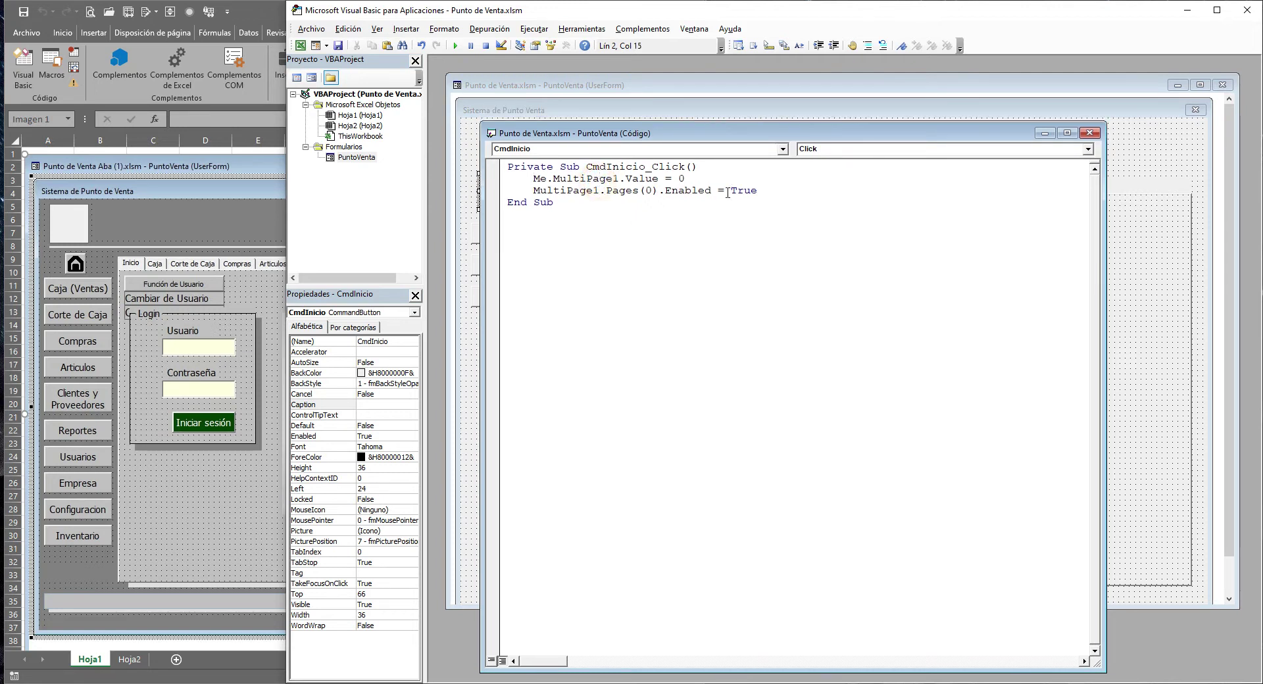
{"action": "left_click", "coordinate": [691, 113]}
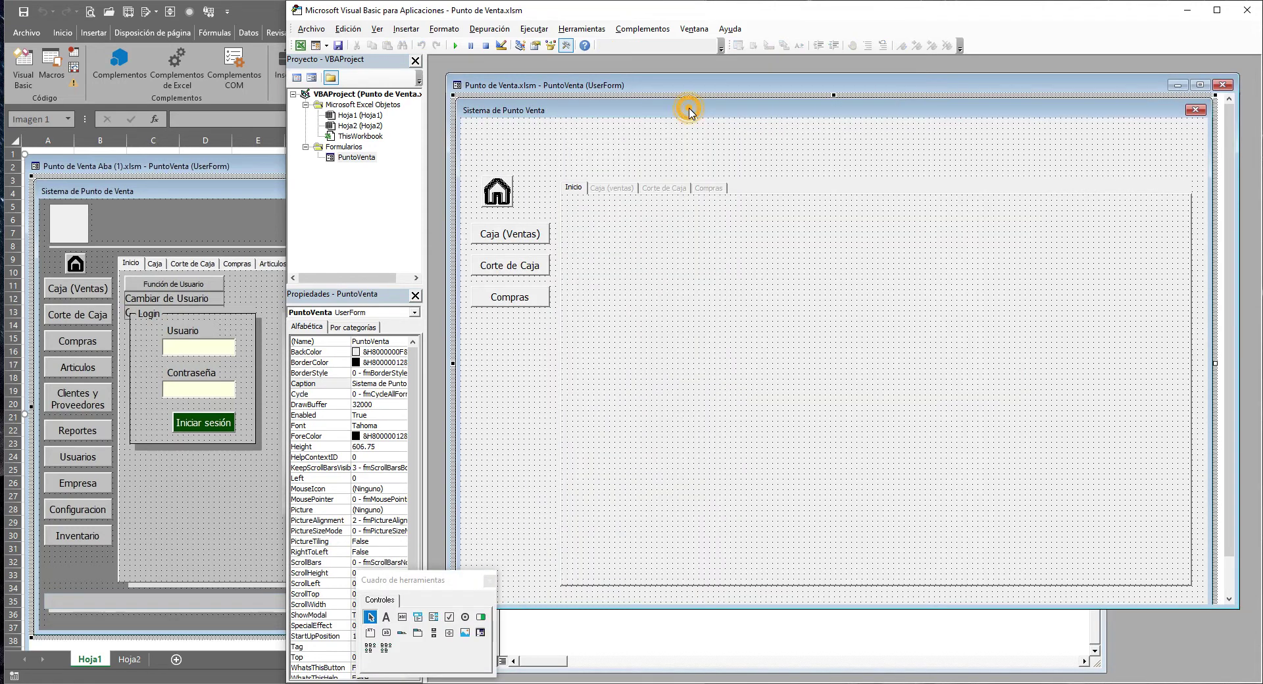
{"action": "left_click", "coordinate": [574, 190]}
{"action": "left_click", "coordinate": [608, 189]}
{"action": "left_click", "coordinate": [652, 189]}
{"action": "left_click", "coordinate": [708, 188]}
{"action": "left_click", "coordinate": [573, 189]}
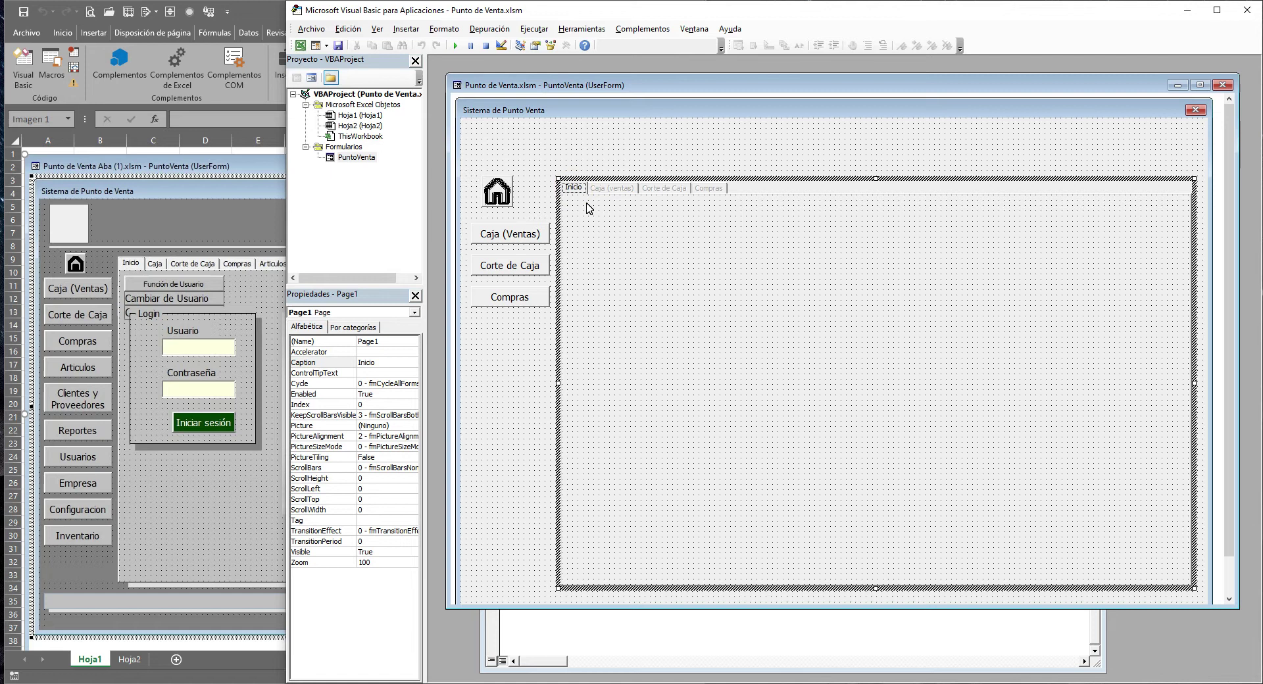
{"action": "left_click", "coordinate": [572, 189]}
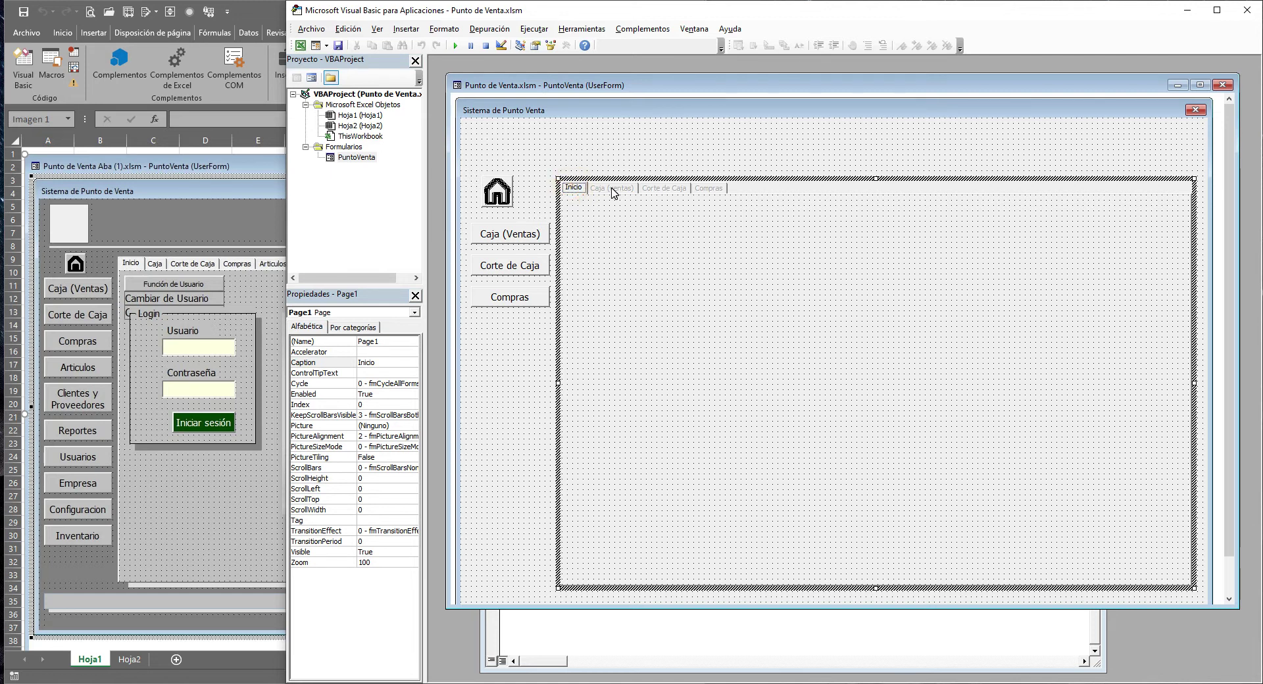
{"action": "left_click", "coordinate": [675, 189]}
{"action": "left_click", "coordinate": [710, 189]}
{"action": "left_click", "coordinate": [573, 189]}
{"action": "left_click", "coordinate": [669, 650]}
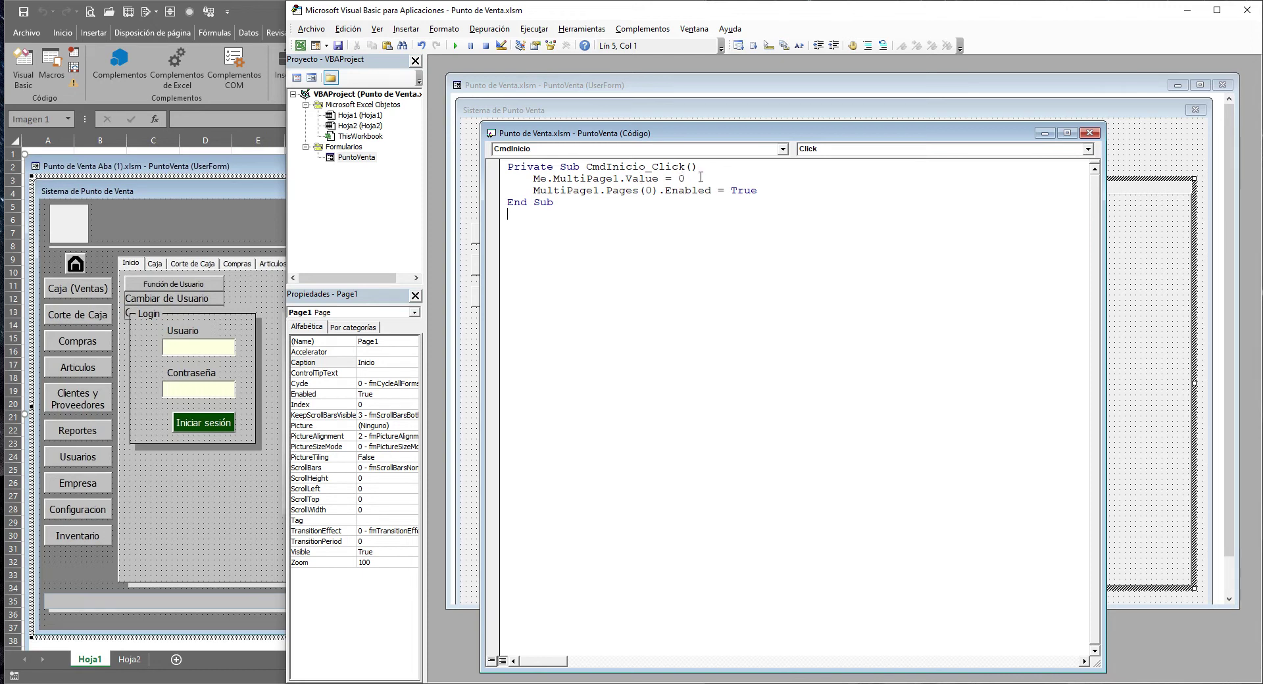
{"action": "double_click", "coordinate": [648, 190]}
{"action": "double_click", "coordinate": [684, 190]}
{"action": "left_click", "coordinate": [750, 191]}
{"action": "left_click", "coordinate": [472, 421]}
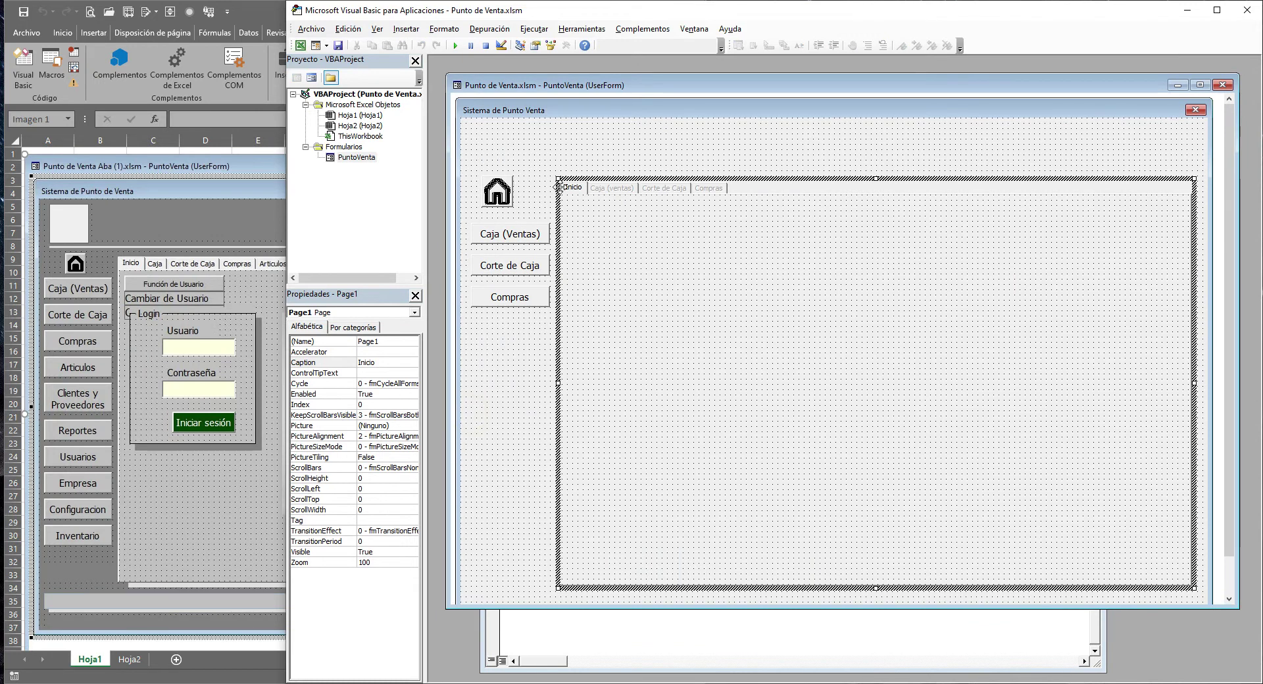
{"action": "left_click", "coordinate": [598, 188]}
{"action": "left_click", "coordinate": [573, 188]}
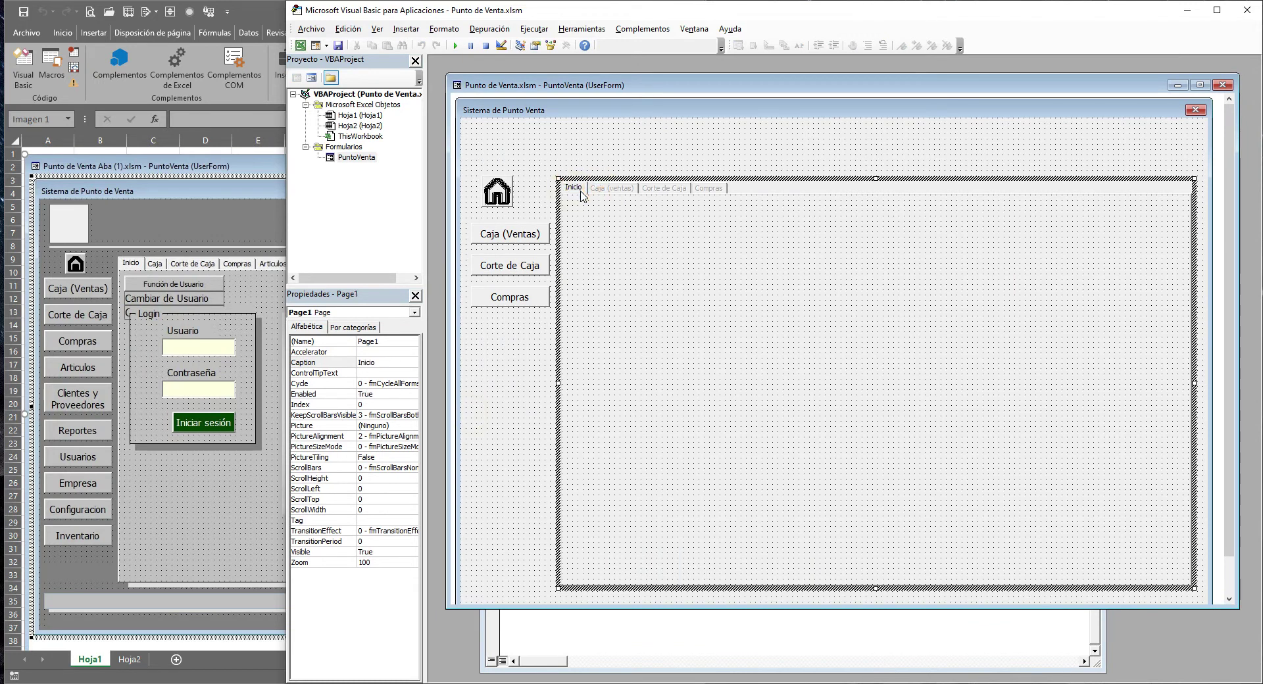
{"action": "left_click", "coordinate": [393, 395]}
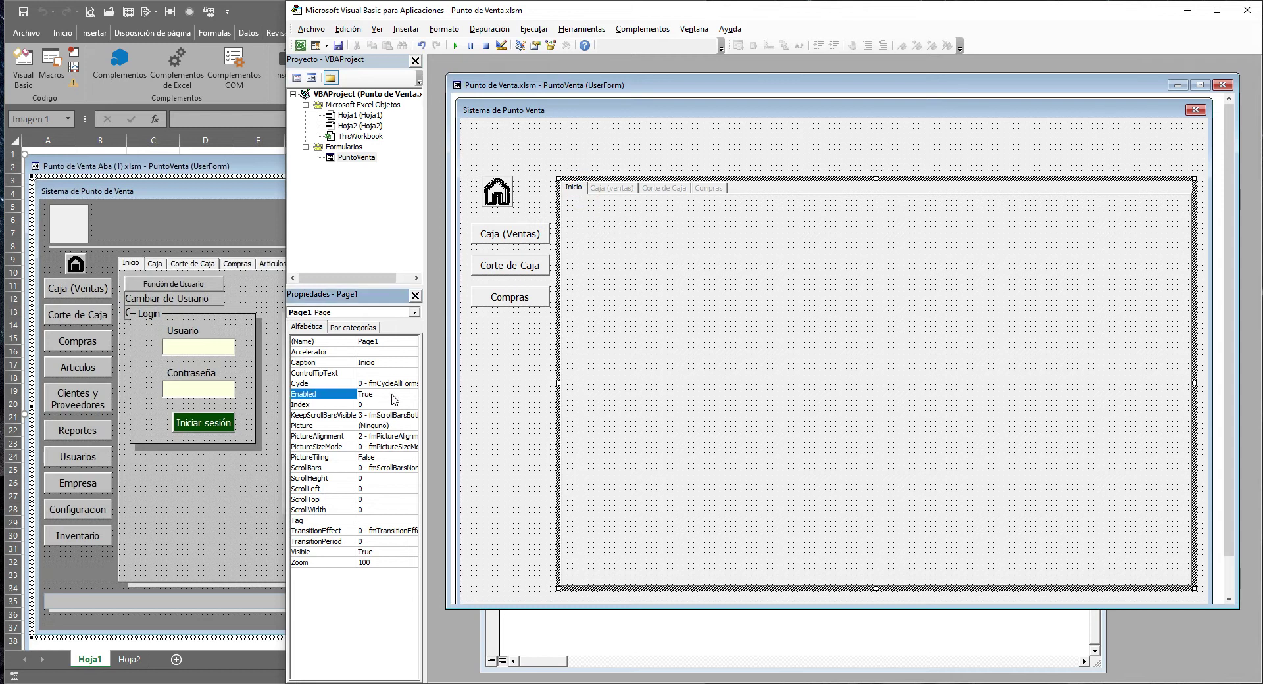
{"action": "left_click", "coordinate": [629, 189]}
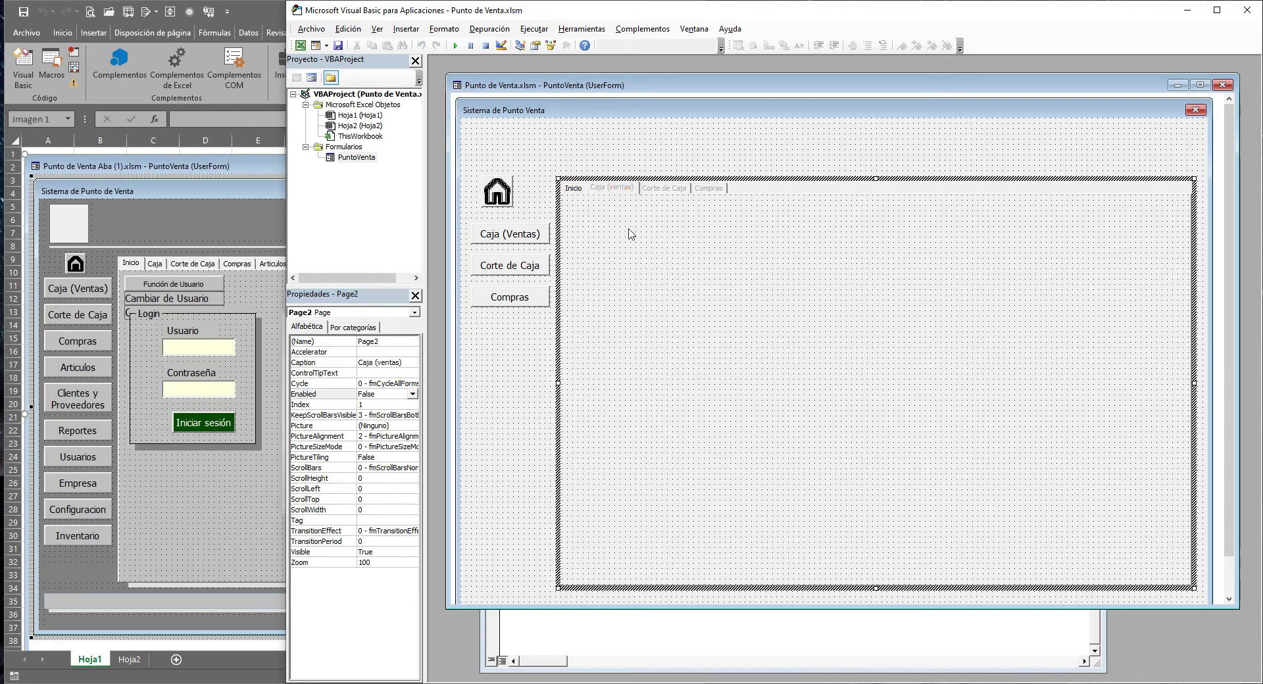
{"action": "left_click", "coordinate": [573, 187]}
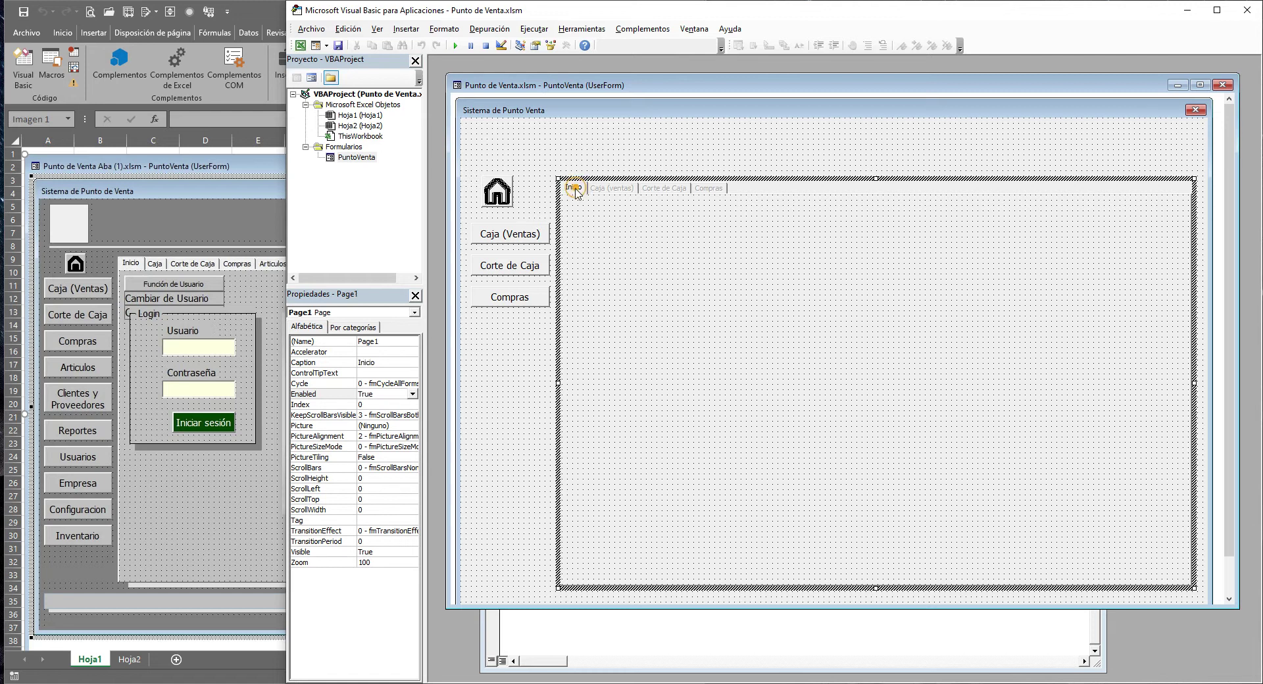
{"action": "left_click", "coordinate": [532, 402]}
{"action": "key", "text": "F7"}
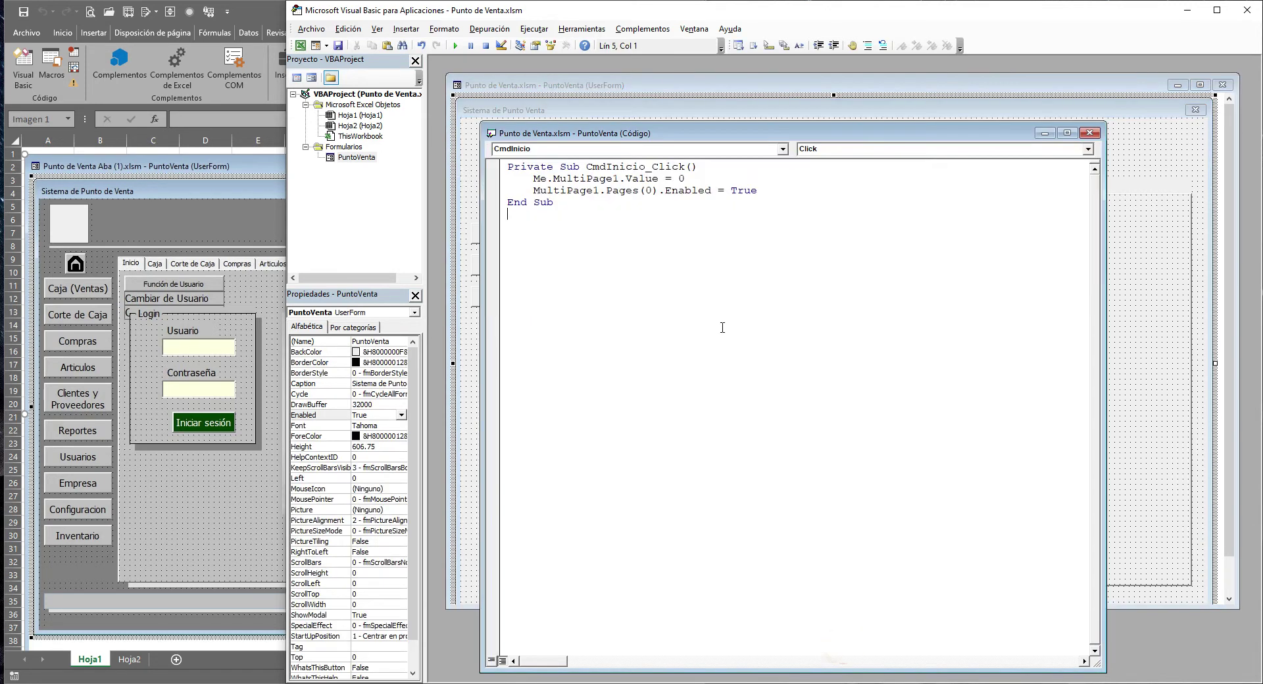
{"action": "left_click", "coordinate": [475, 381]}
Create CommandButton1_Click for the Caja (Ventas) button and select the four CmdCaja_Click lines in Codigo.txt
{"action": "left_click", "coordinate": [516, 243]}
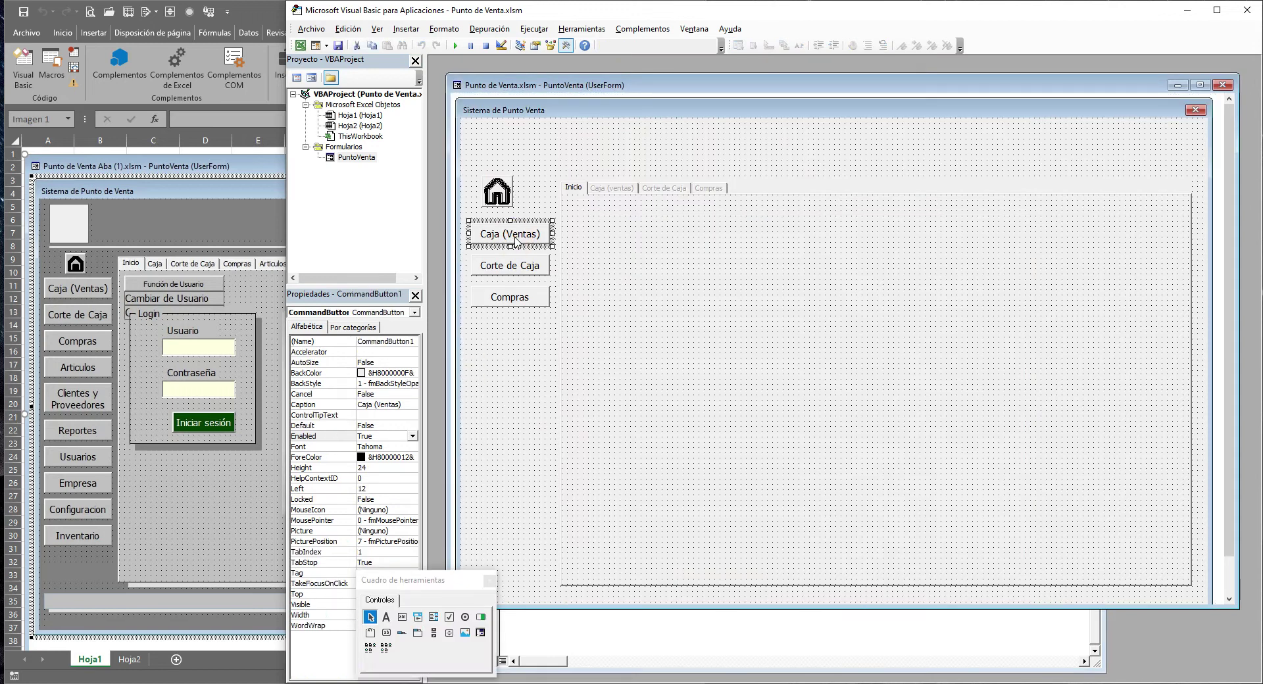
{"action": "double_click", "coordinate": [516, 243]}
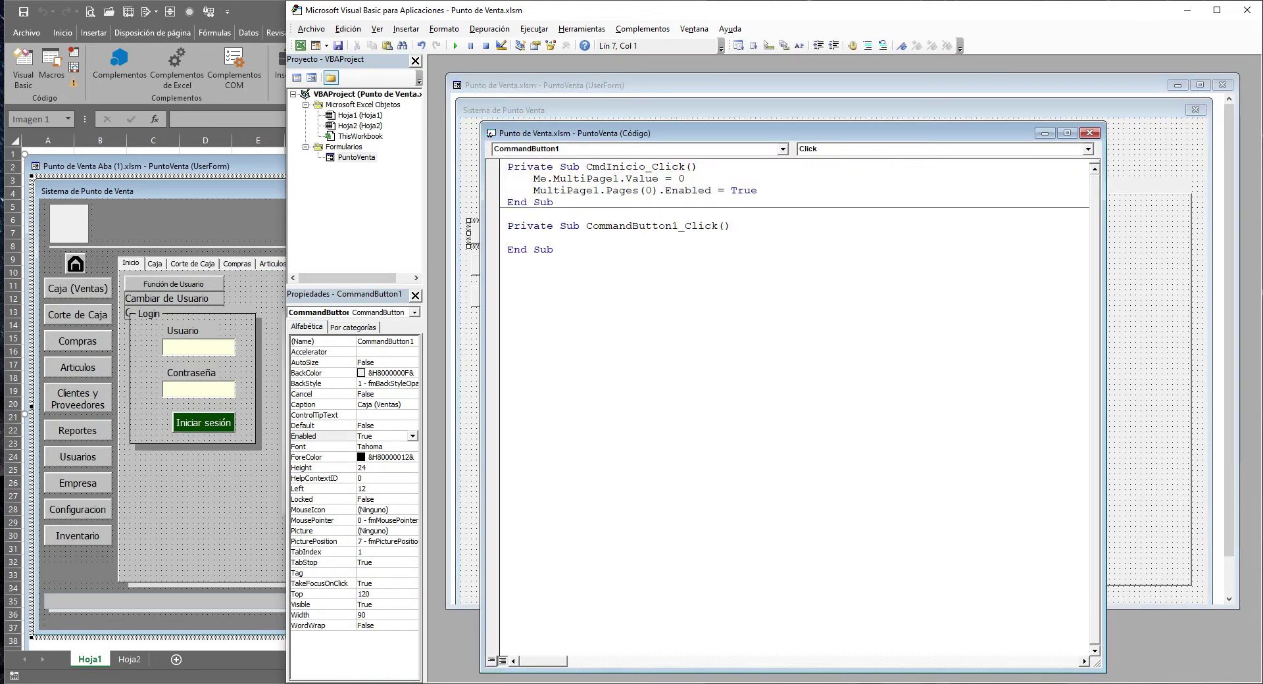
{"action": "key", "text": "alt+Tab"}
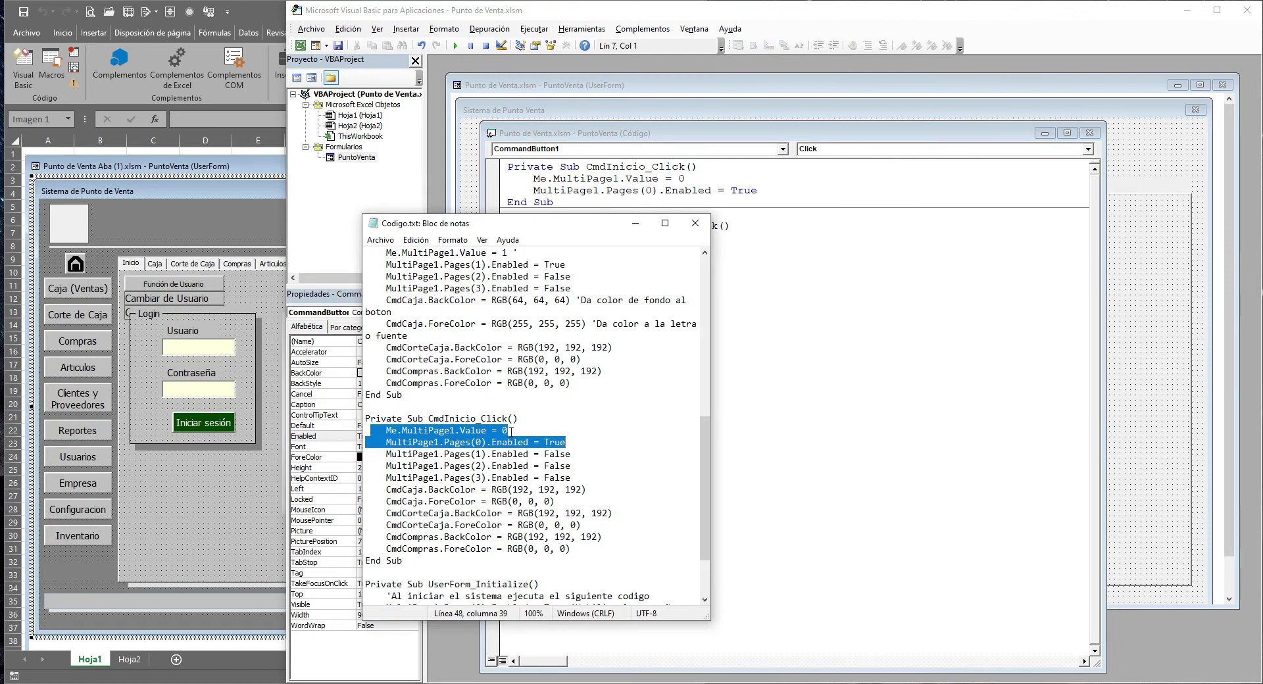
{"action": "scroll", "coordinate": [511, 430], "scroll_direction": "up", "scroll_amount": 1}
{"action": "scroll", "coordinate": [511, 433], "scroll_direction": "up", "scroll_amount": 2}
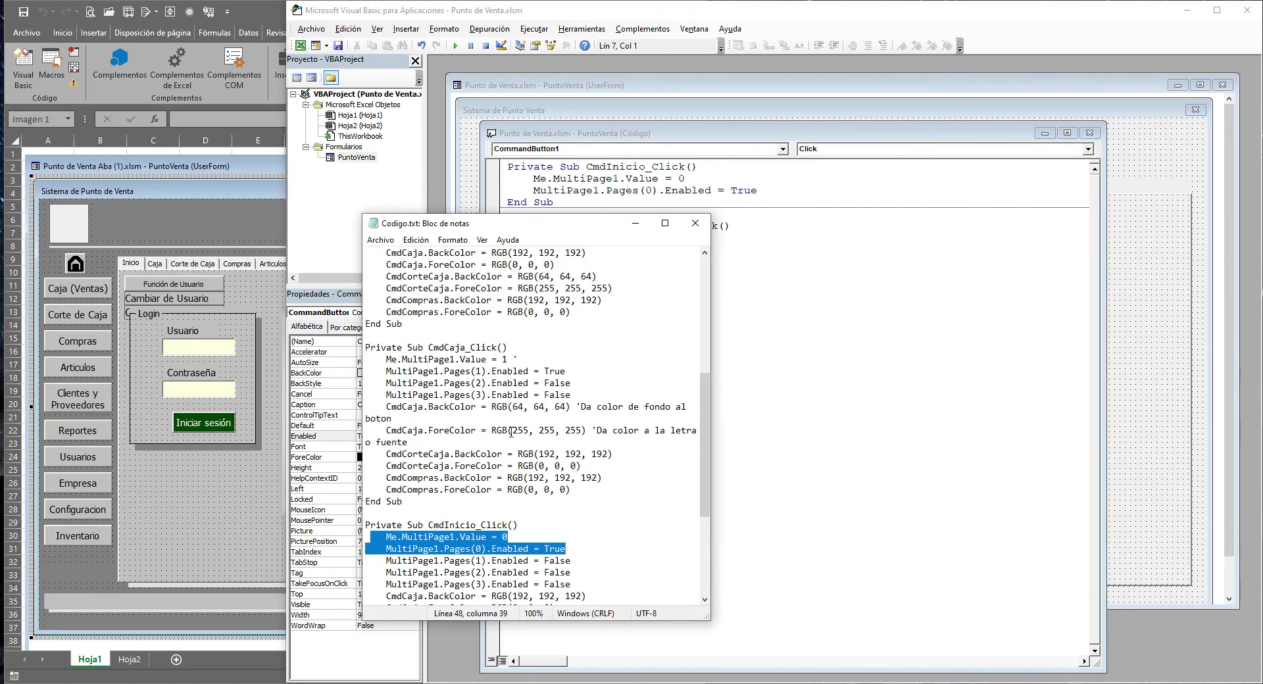
{"action": "left_click_drag", "start_coordinate": [714, 457], "coordinate": [903, 457]}
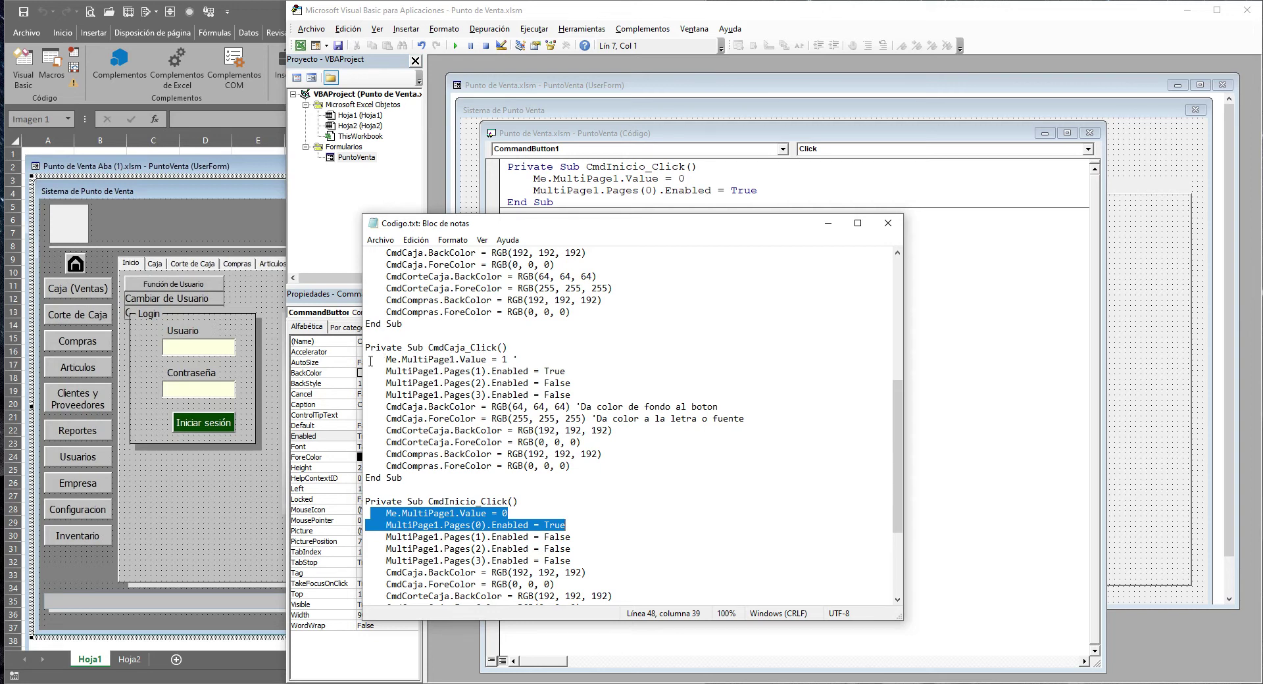
{"action": "left_click_drag", "start_coordinate": [367, 359], "coordinate": [582, 381]}
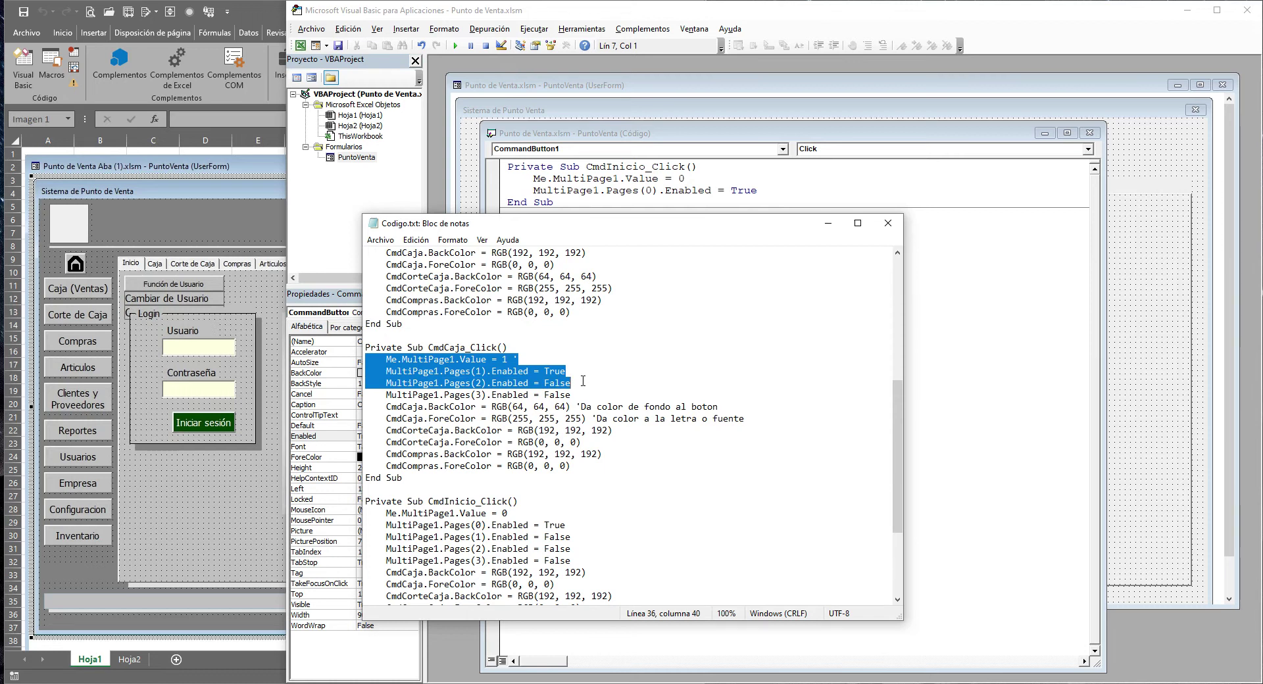
{"action": "left_click_drag", "start_coordinate": [583, 381], "coordinate": [582, 366]}
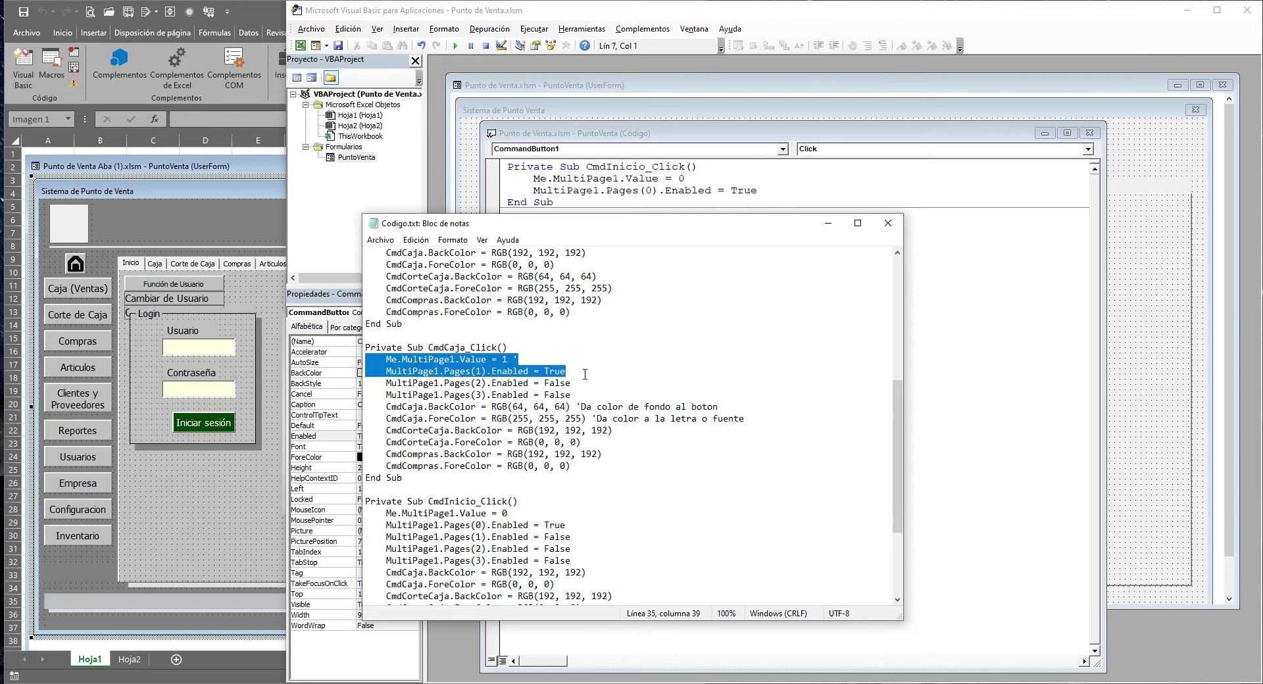
{"action": "left_click_drag", "start_coordinate": [585, 374], "coordinate": [590, 393]}
{"action": "key", "text": "ctrl+c"}
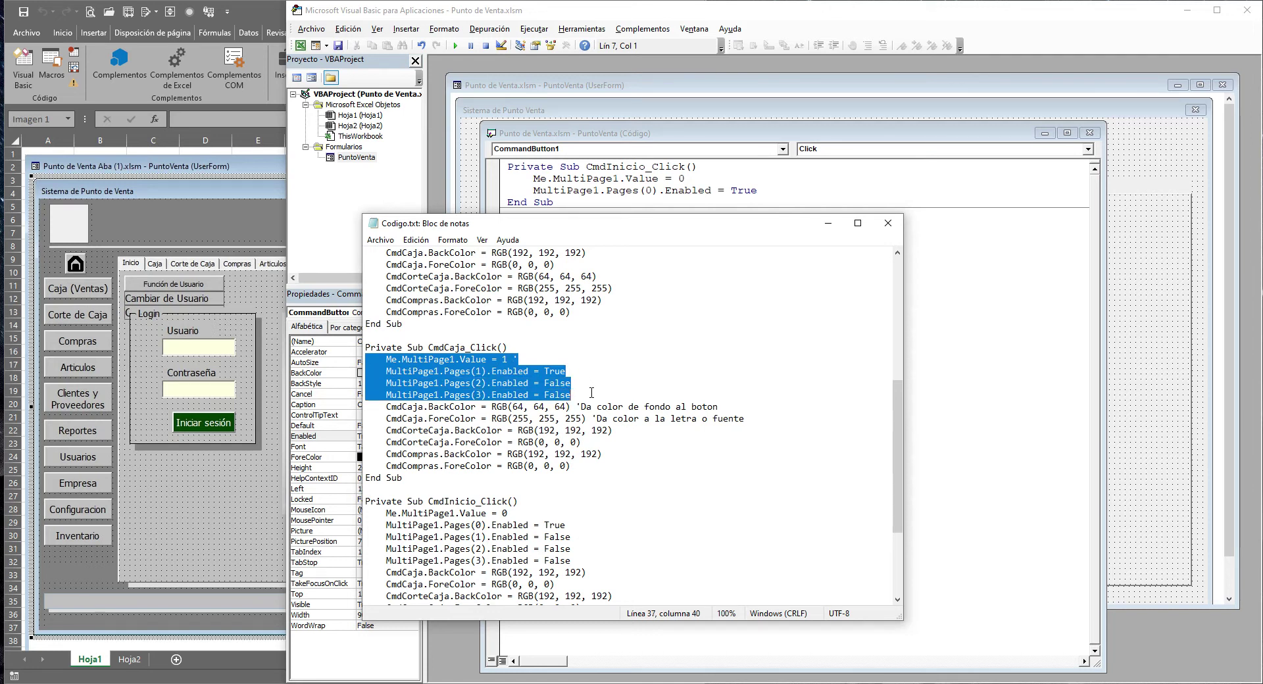
Paste the lines: MultiPage1.Value = 1, Pages(1) enabled, Pages(2) and Pages(3) disabled
{"action": "left_click", "coordinate": [692, 186]}
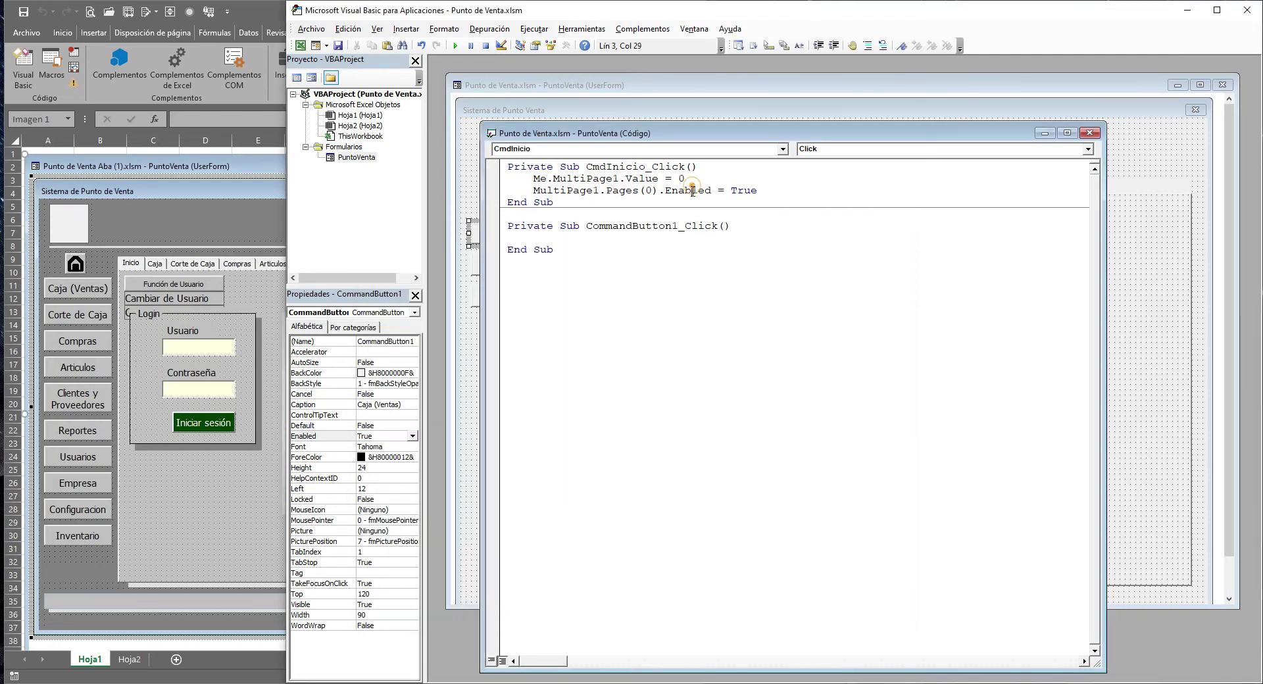
{"action": "left_click", "coordinate": [529, 240]}
{"action": "key", "text": "ctrl+v"}
{"action": "left_click", "coordinate": [610, 249]}
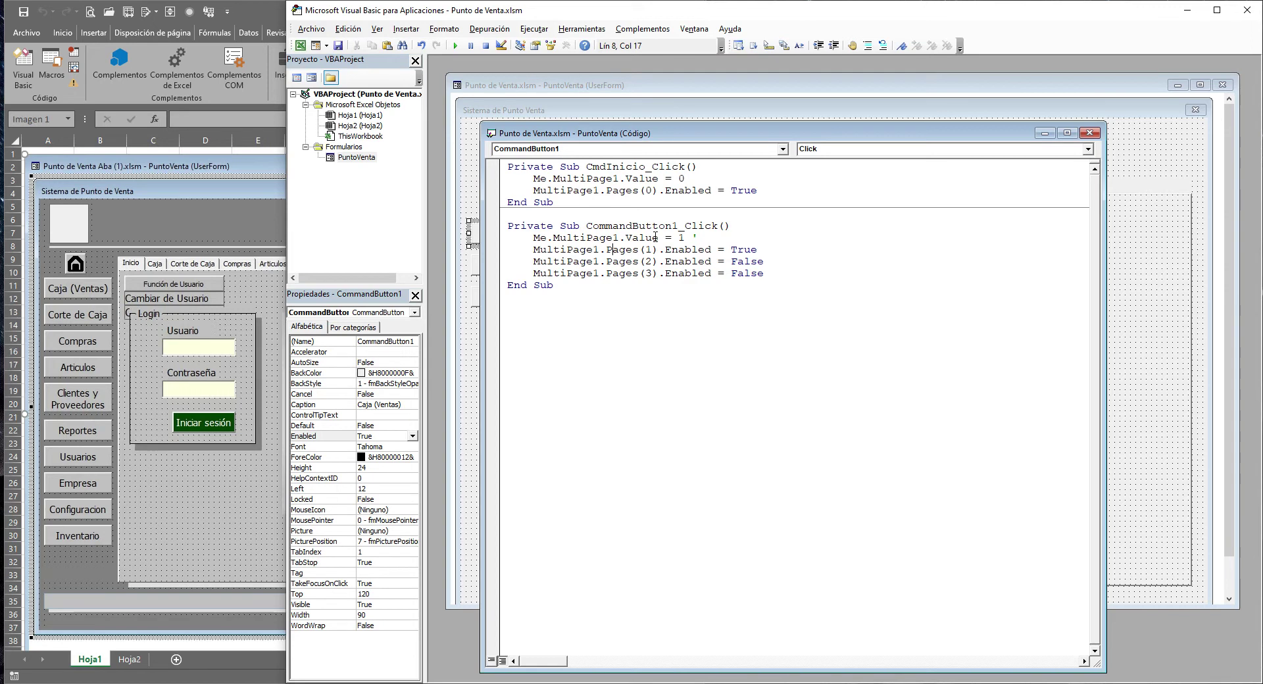
{"action": "double_click", "coordinate": [681, 237]}
{"action": "mouse_move", "coordinate": [684, 126]}
{"action": "left_mouse_down"}
{"action": "mouse_move", "coordinate": [683, 171]}
{"action": "mouse_move", "coordinate": [684, 158]}
{"action": "left_mouse_up"}
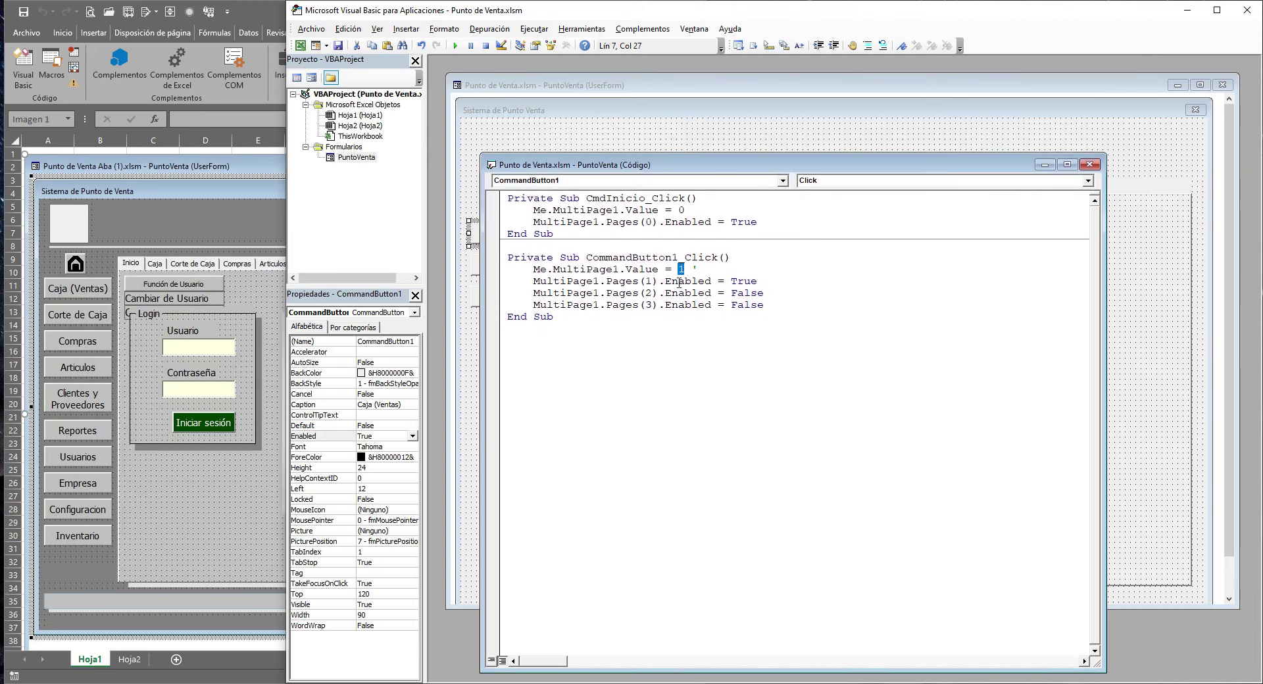
{"action": "left_click", "coordinate": [636, 119]}
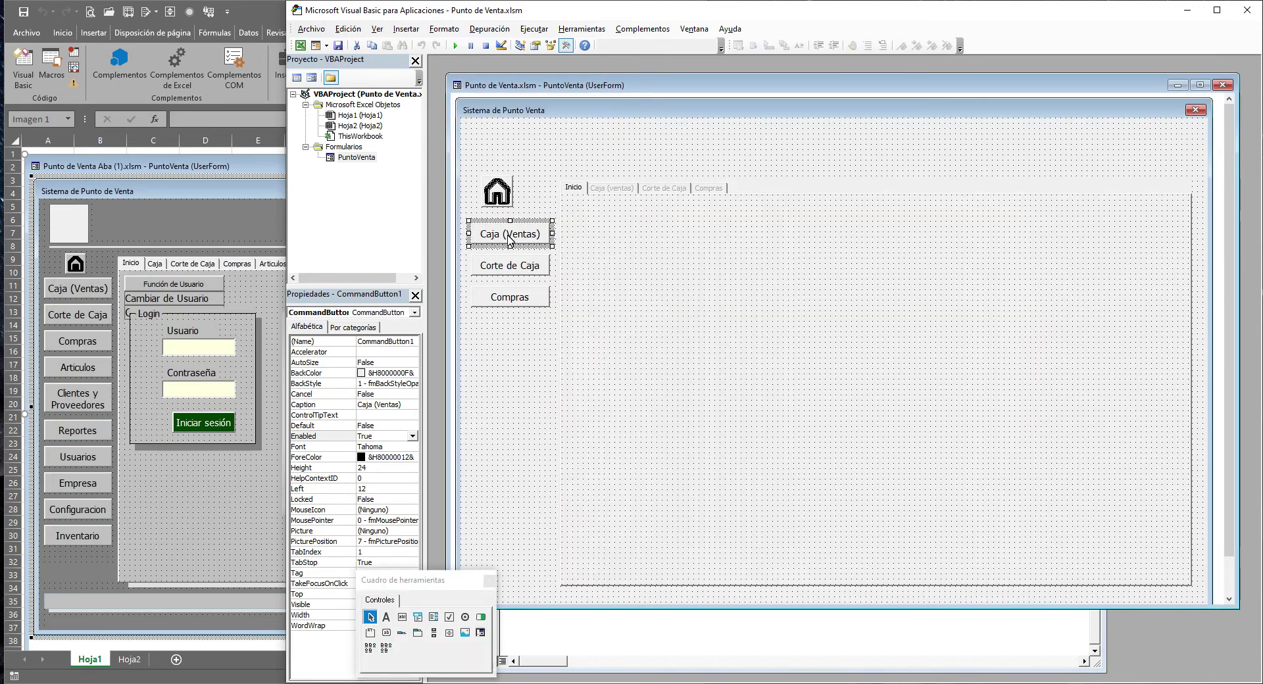
Rename the Caja (Ventas) button to CmdCaja and create its CmdCaja_Click routine
{"action": "left_click", "coordinate": [387, 341]}
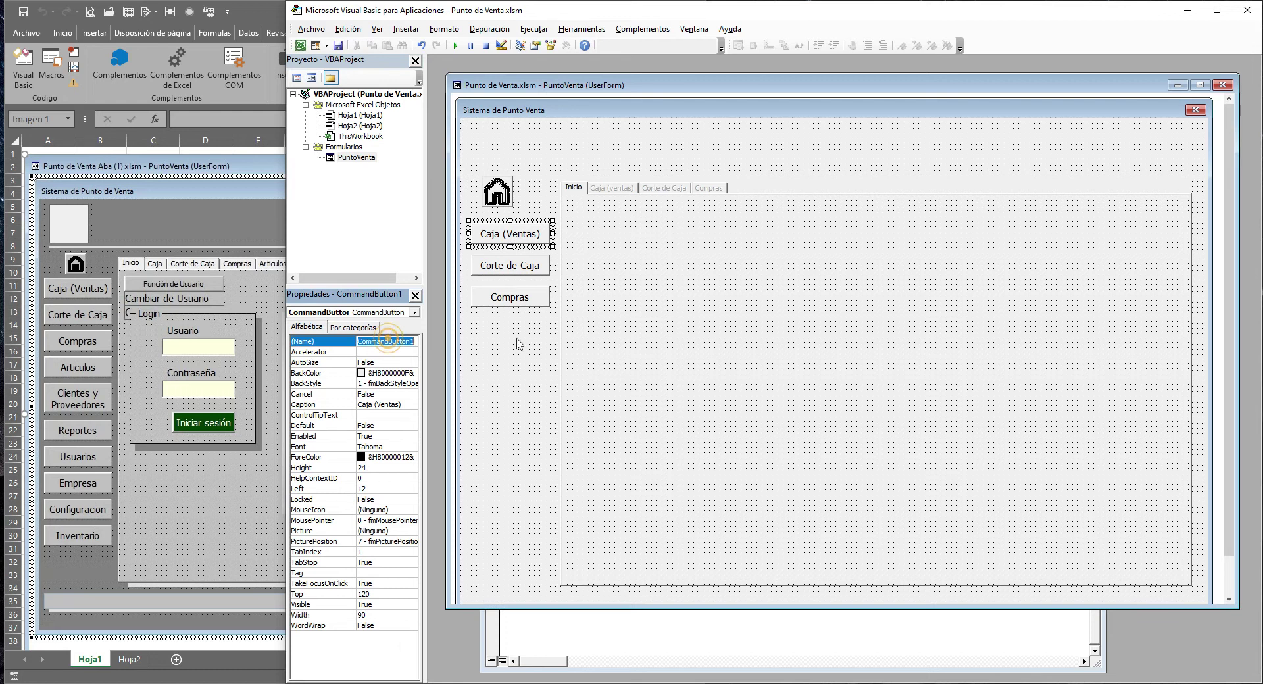
{"action": "type", "text": "Ca"}
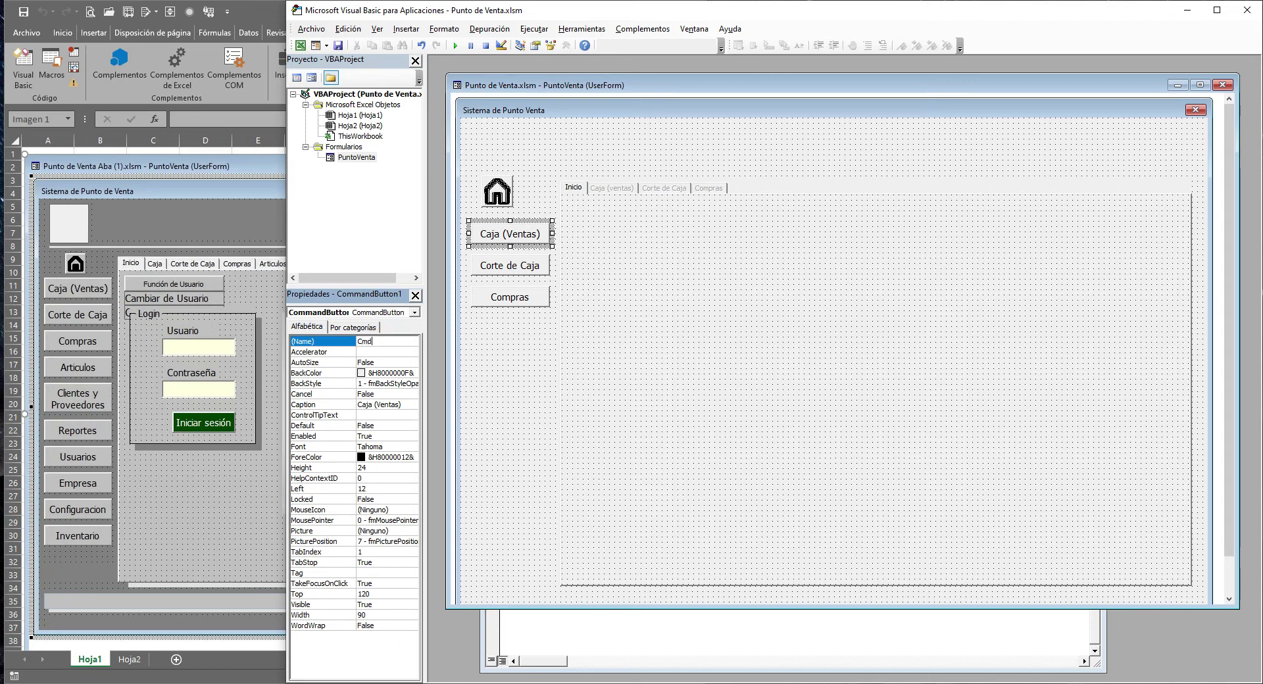
{"action": "type", "text": "ja"}
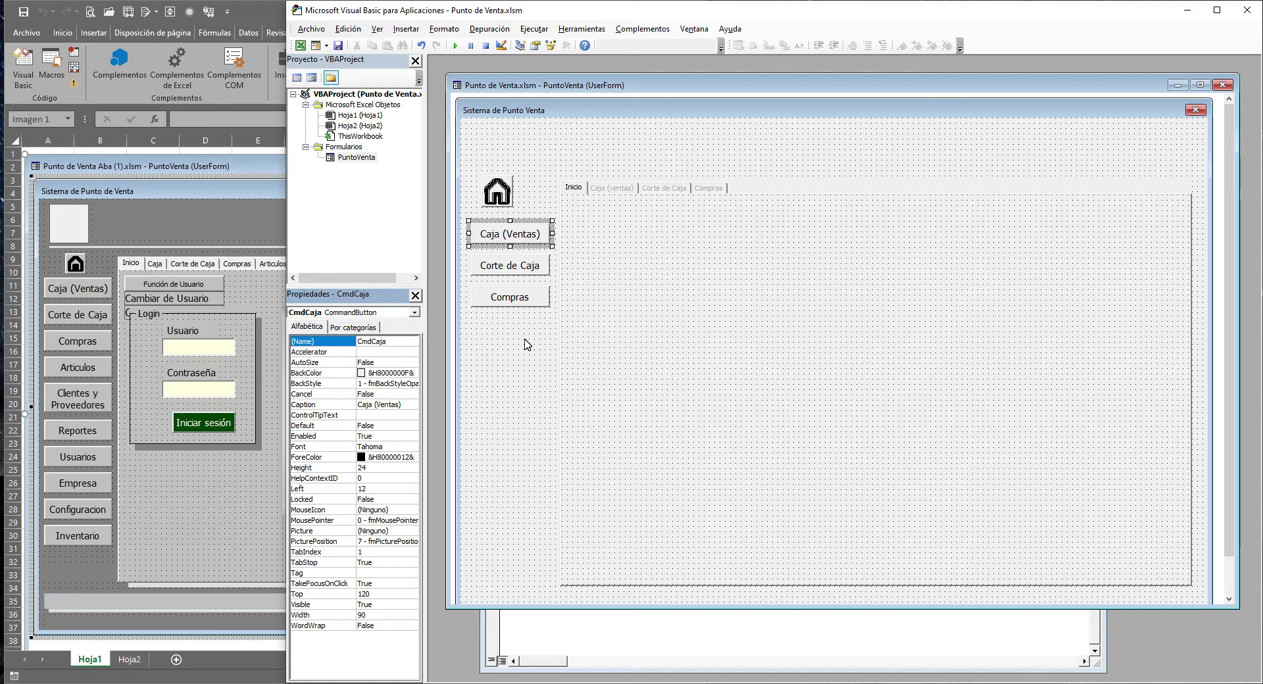
{"action": "left_click", "coordinate": [636, 612]}
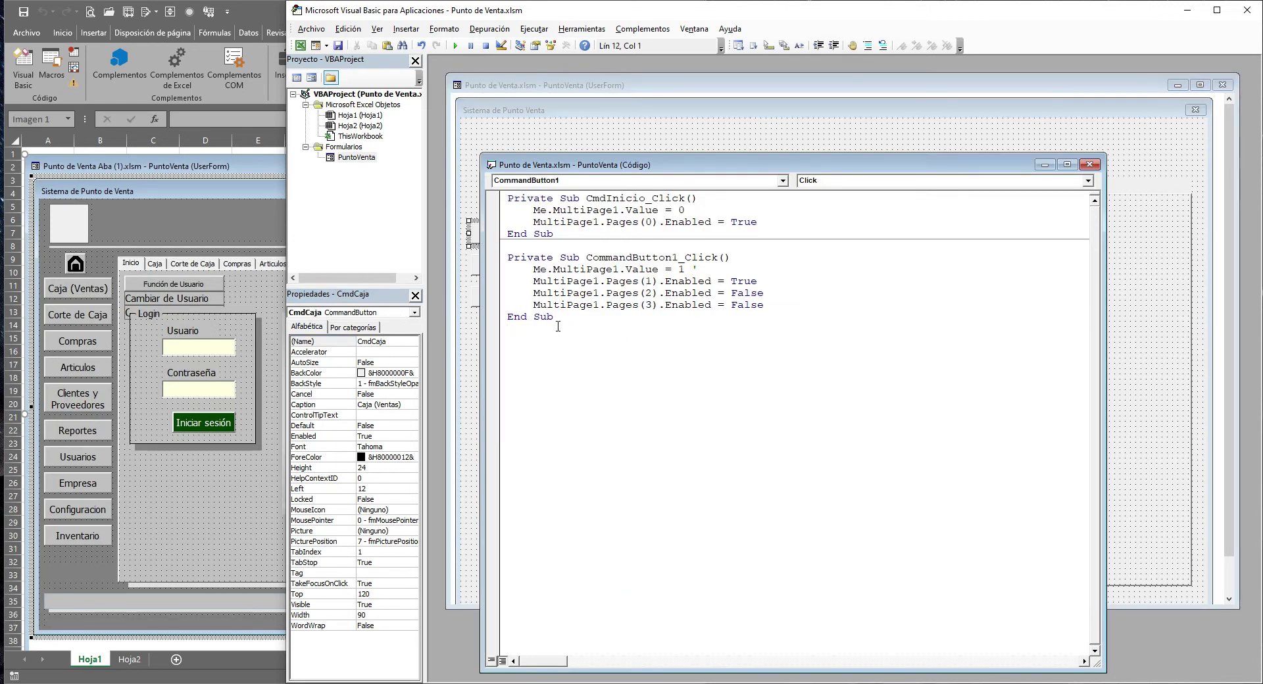
{"action": "left_click", "coordinate": [468, 339]}
{"action": "double_click", "coordinate": [504, 235]}
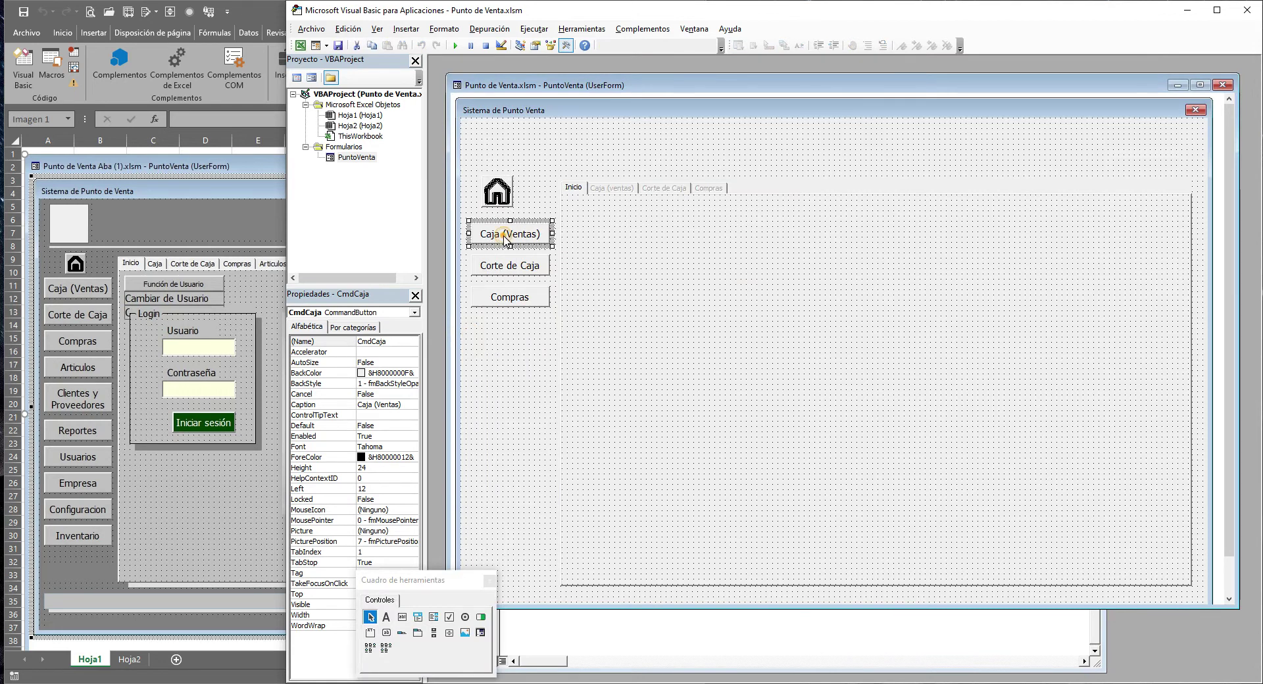
Move the four page lines into CmdCaja_Click and delete the empty CommandButton1_Click
{"action": "double_click", "coordinate": [590, 196]}
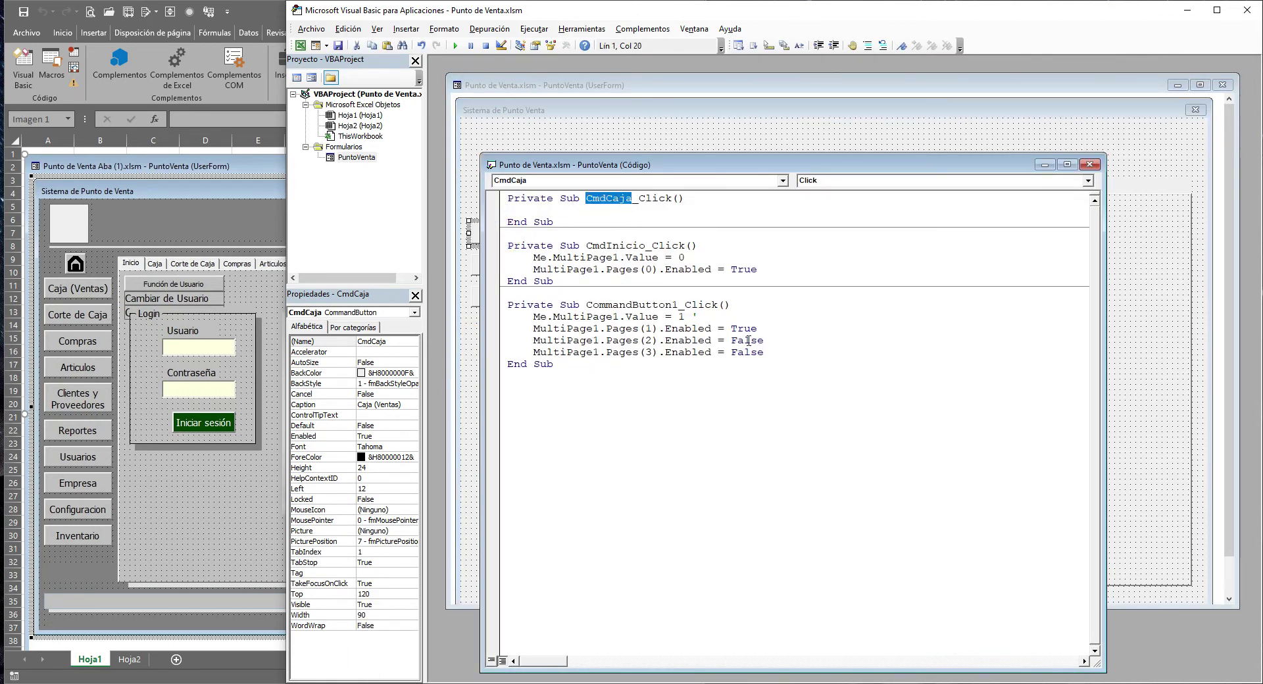
{"action": "left_click_drag", "start_coordinate": [764, 352], "coordinate": [489, 316]}
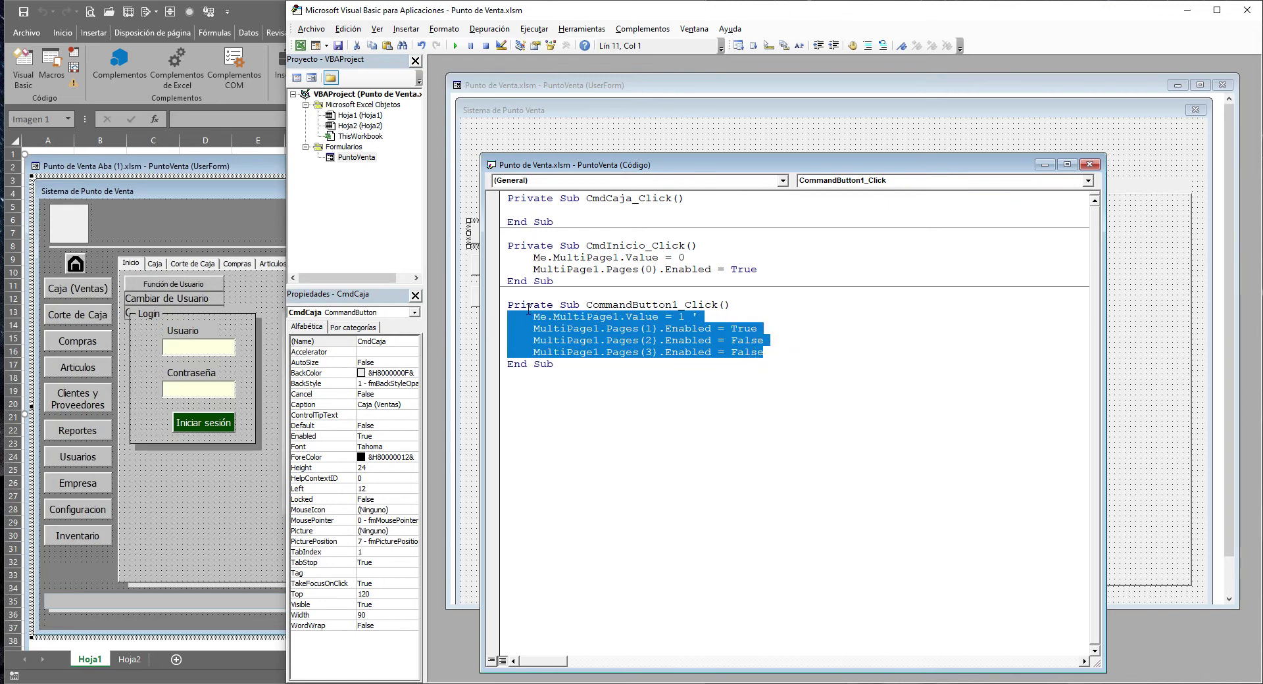
{"action": "left_click_drag", "start_coordinate": [528, 309], "coordinate": [508, 210]}
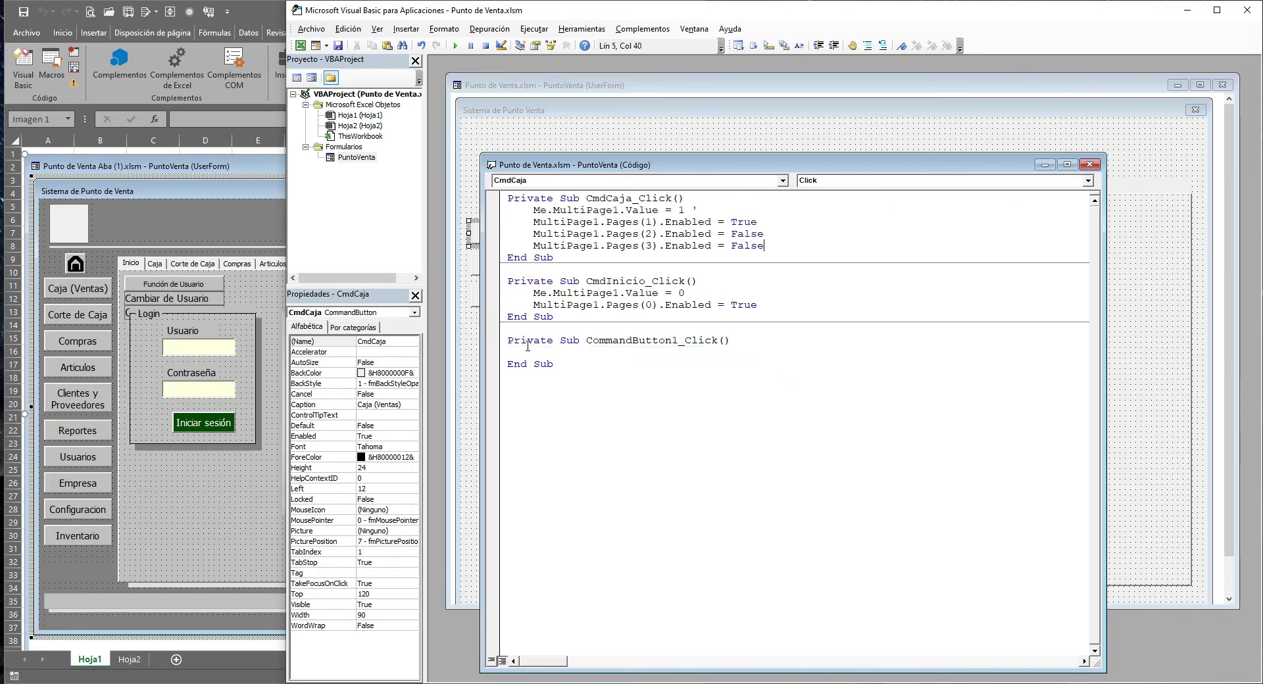
{"action": "left_click_drag", "start_coordinate": [558, 367], "coordinate": [507, 326]}
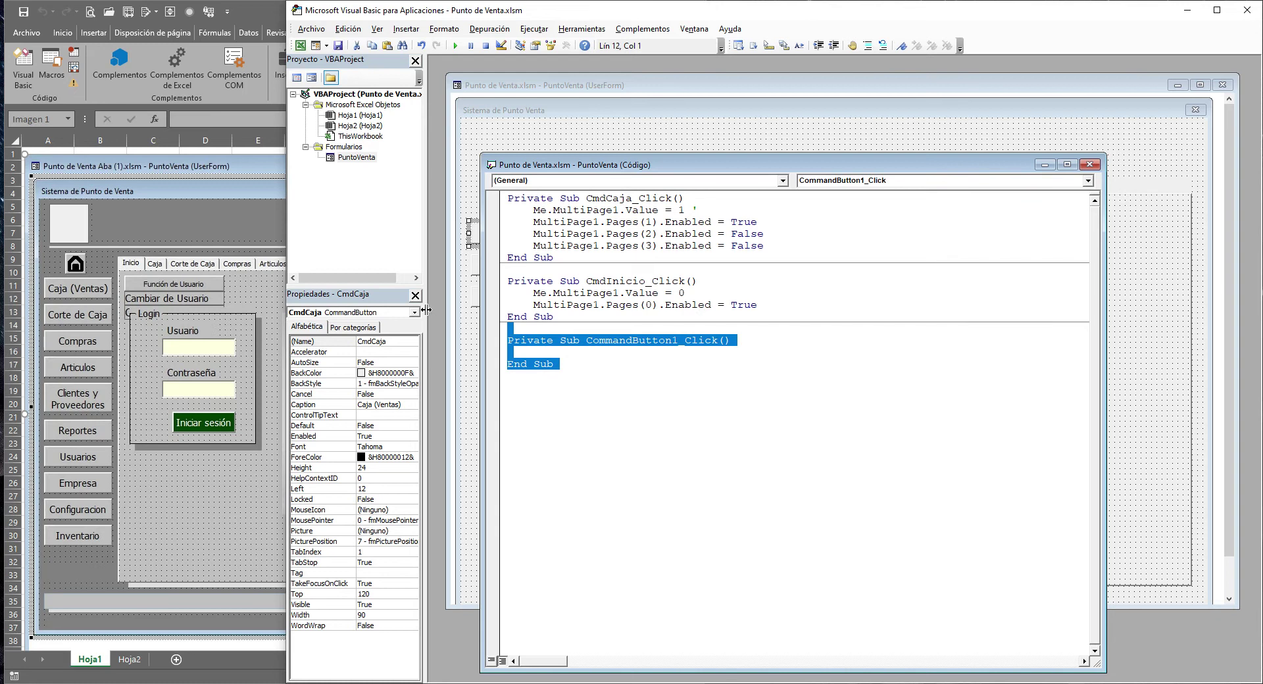
{"action": "key", "text": "Delete"}
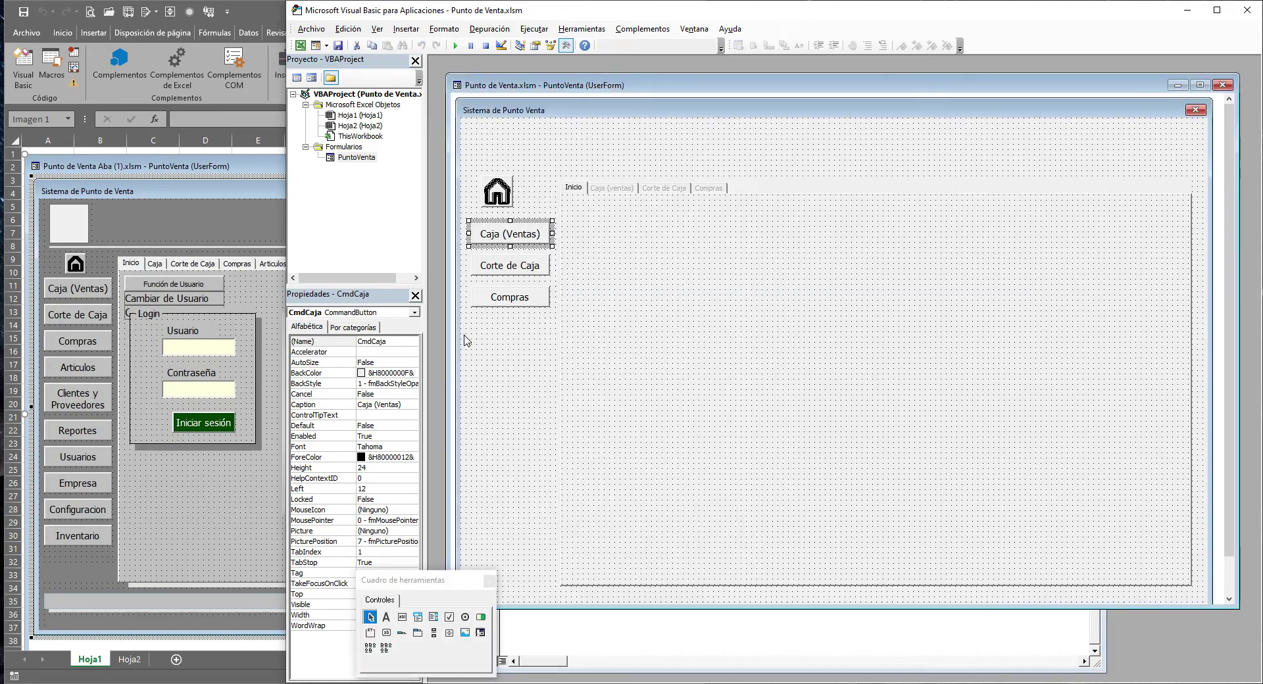
Review the CmdCaja_Click lines enabling page 1 and disabling page 3
{"action": "left_click", "coordinate": [466, 338]}
{"action": "left_click", "coordinate": [583, 624]}
{"action": "left_click", "coordinate": [554, 224]}
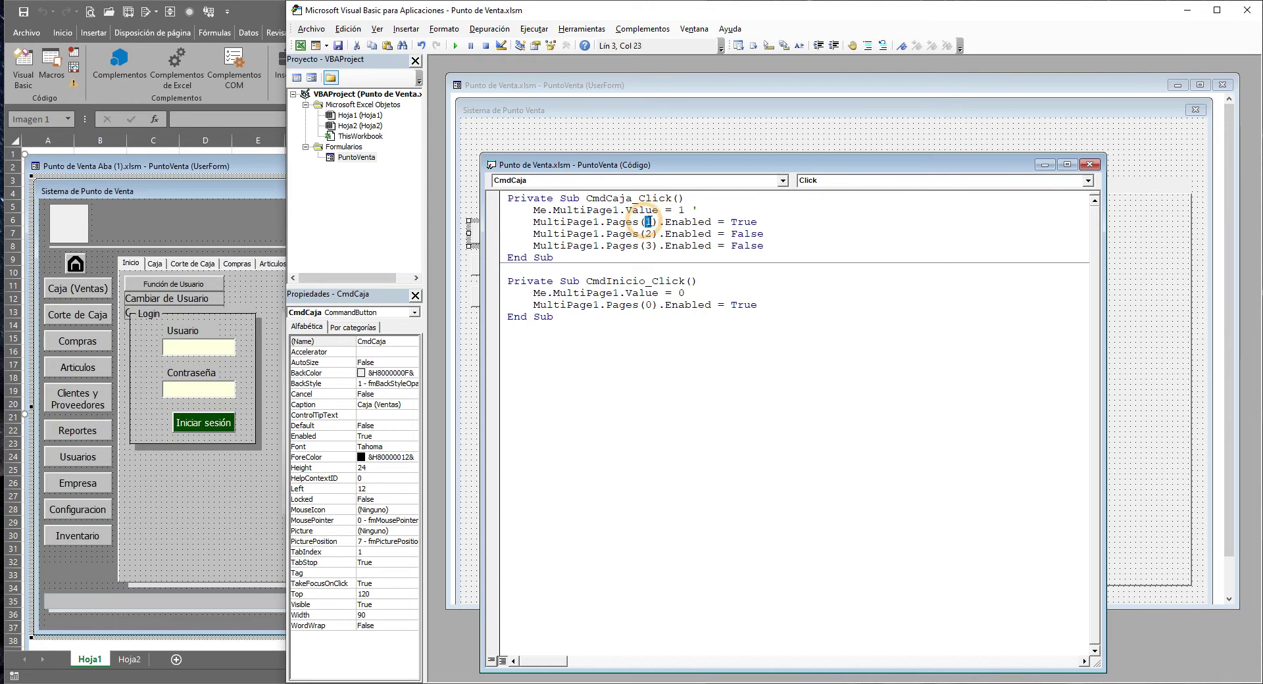
{"action": "double_click", "coordinate": [739, 223]}
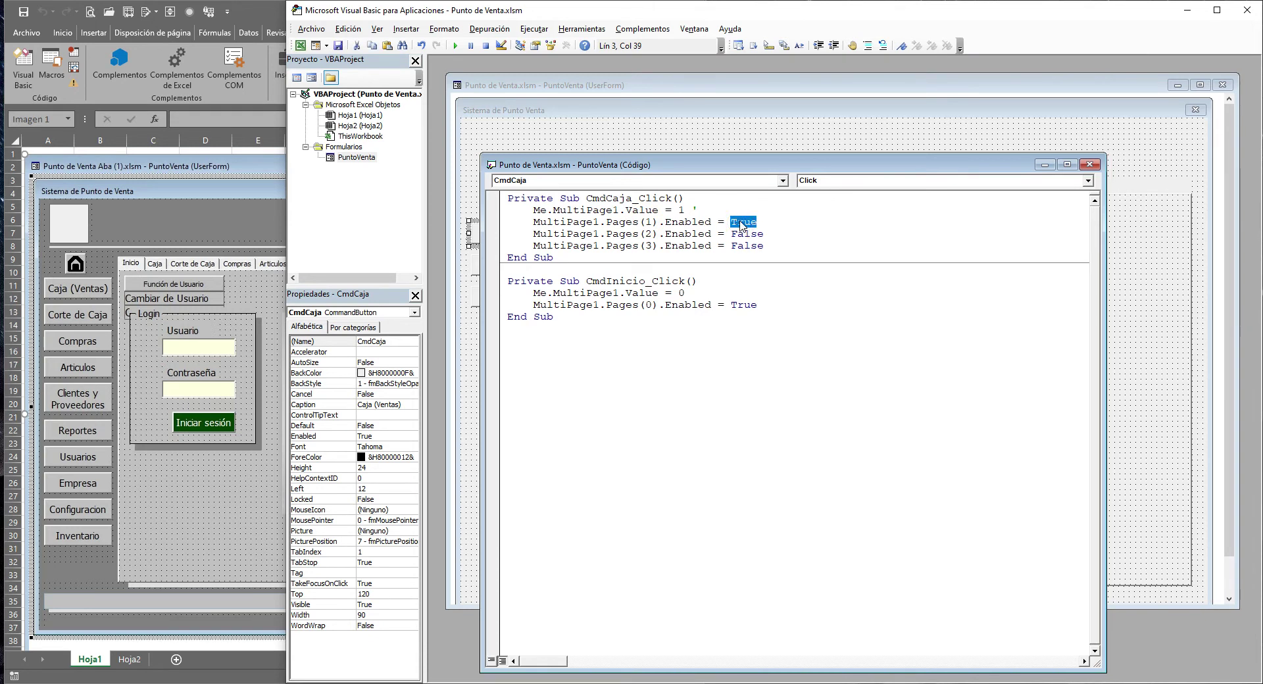
{"action": "left_click_drag", "start_coordinate": [642, 243], "coordinate": [762, 246]}
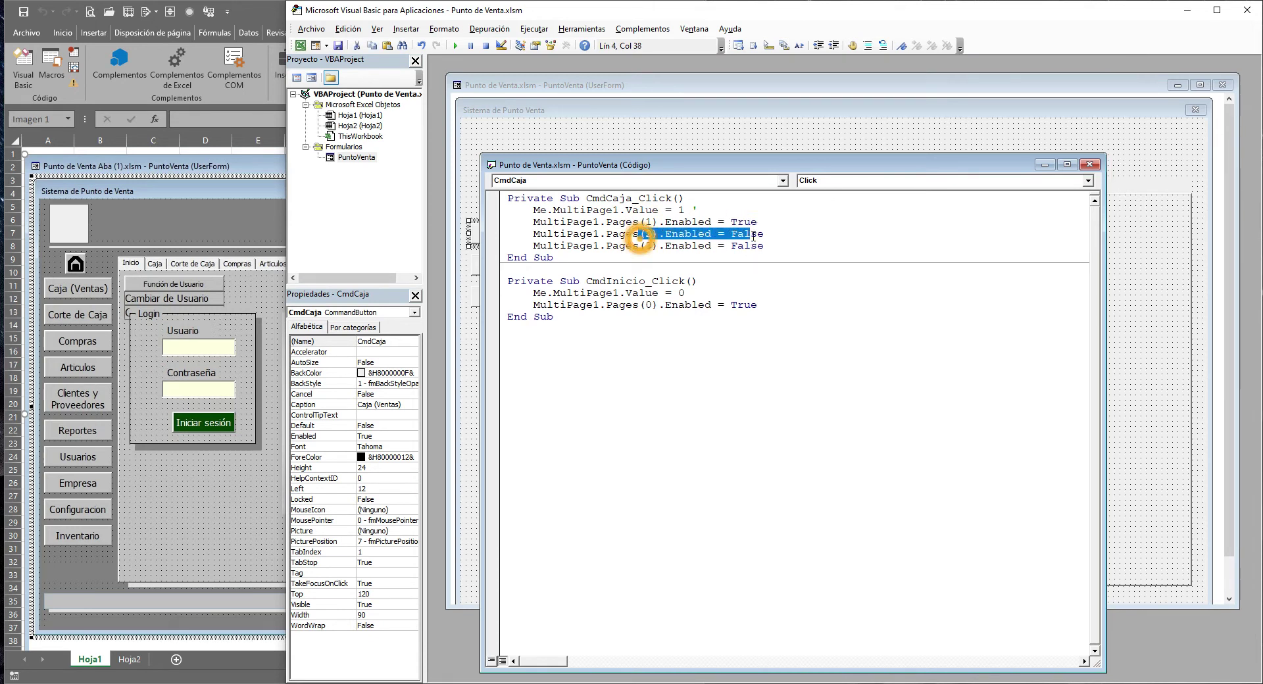
{"action": "left_click", "coordinate": [782, 250]}
Create the CdmCorteCaja_Click routine and select the CmdCorteCaja page lines in Codigo.txt
{"action": "left_click", "coordinate": [477, 429]}
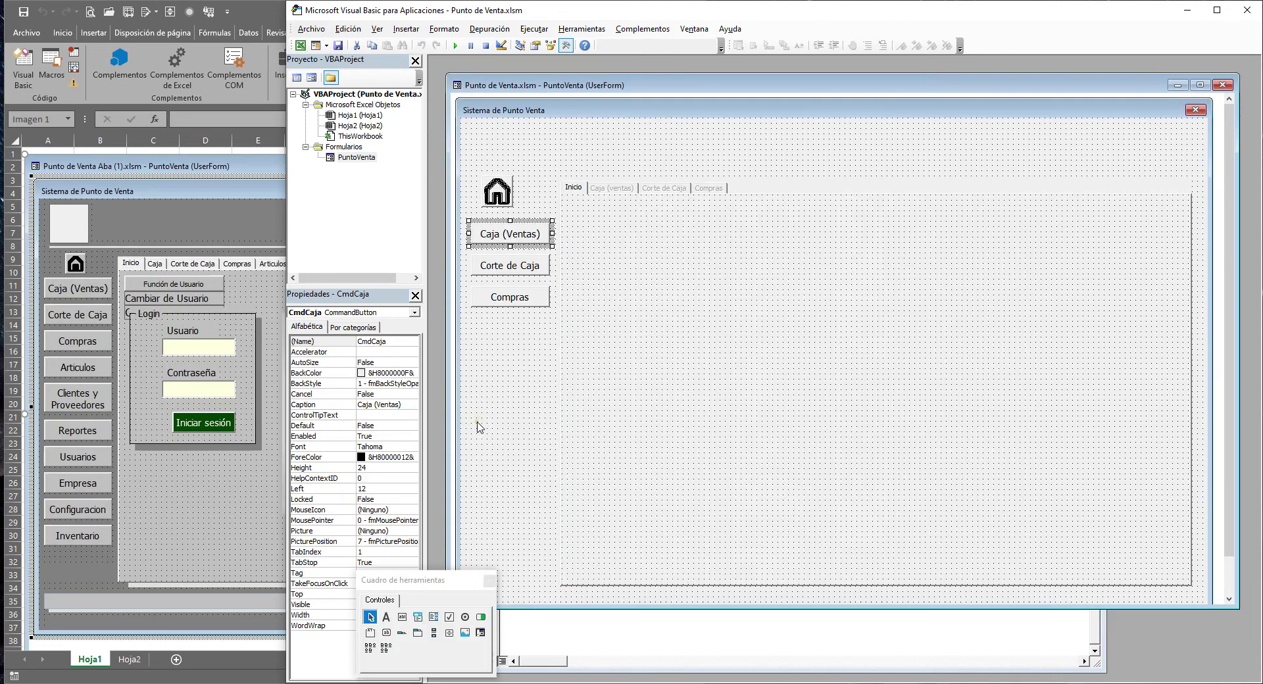
{"action": "double_click", "coordinate": [516, 270]}
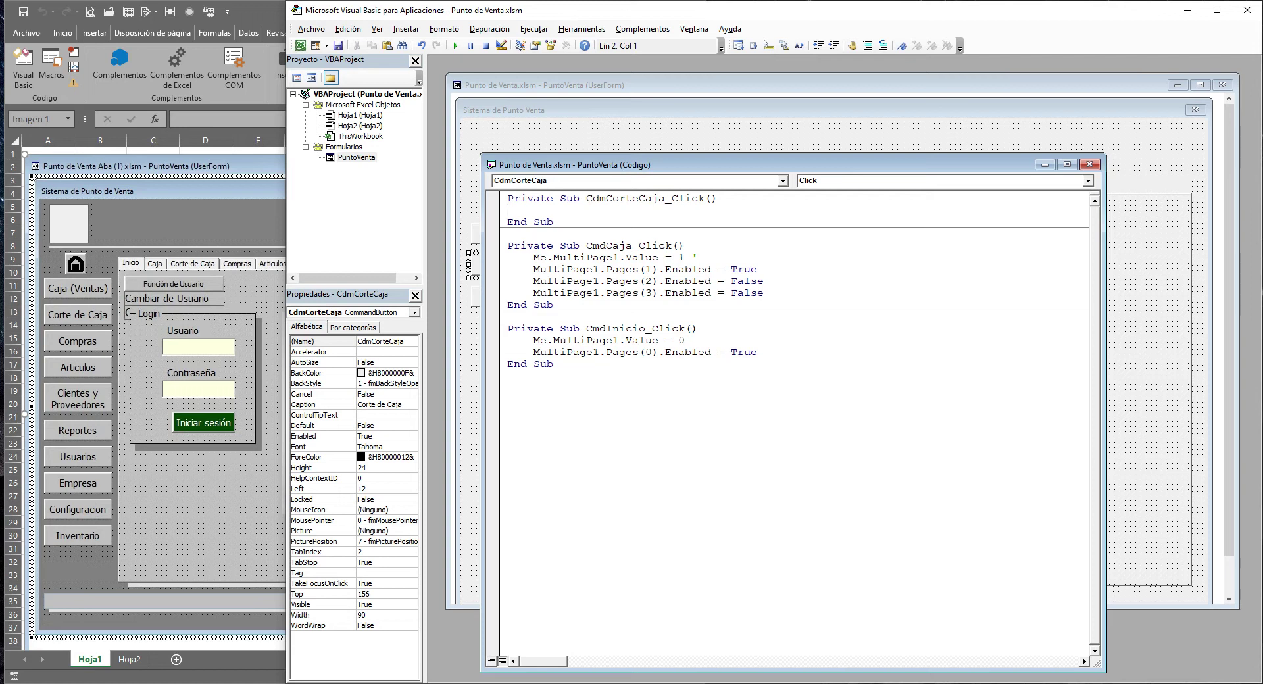
{"action": "key", "text": "alt+Tab"}
{"action": "scroll", "coordinate": [495, 390], "scroll_direction": "up", "scroll_amount": 3}
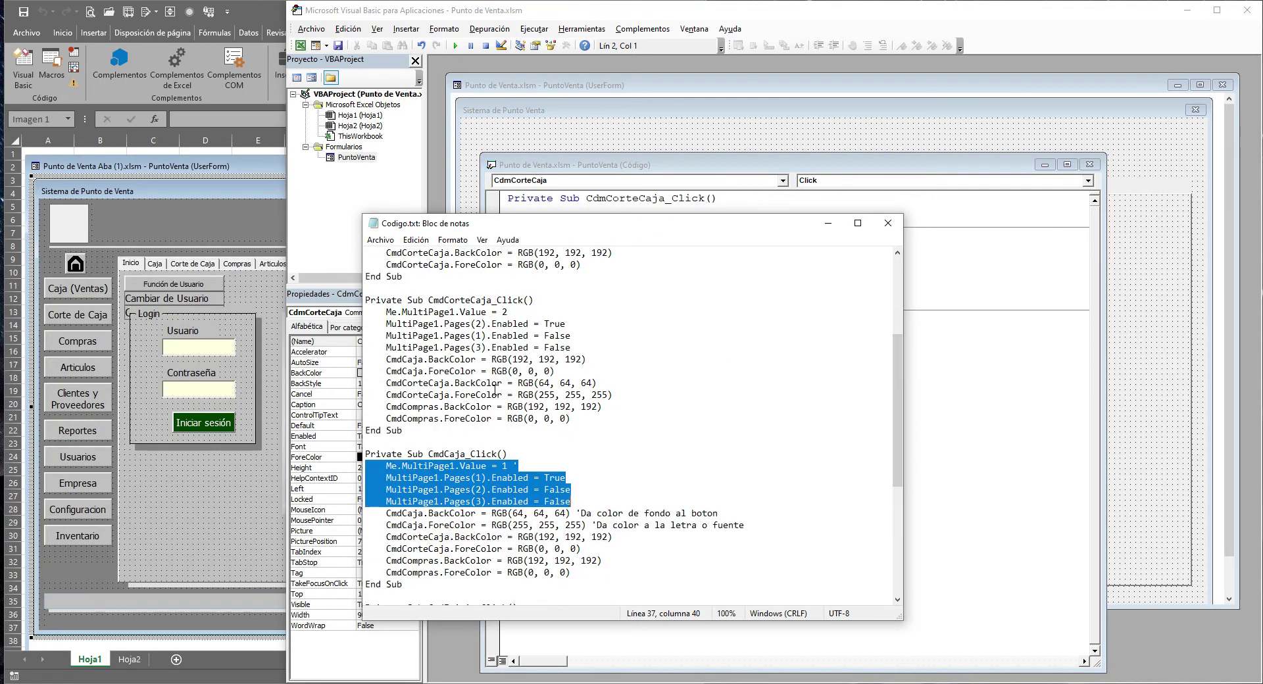
{"action": "scroll", "coordinate": [495, 389], "scroll_direction": "up", "scroll_amount": 1}
{"action": "left_click_drag", "start_coordinate": [603, 214], "coordinate": [609, 301]}
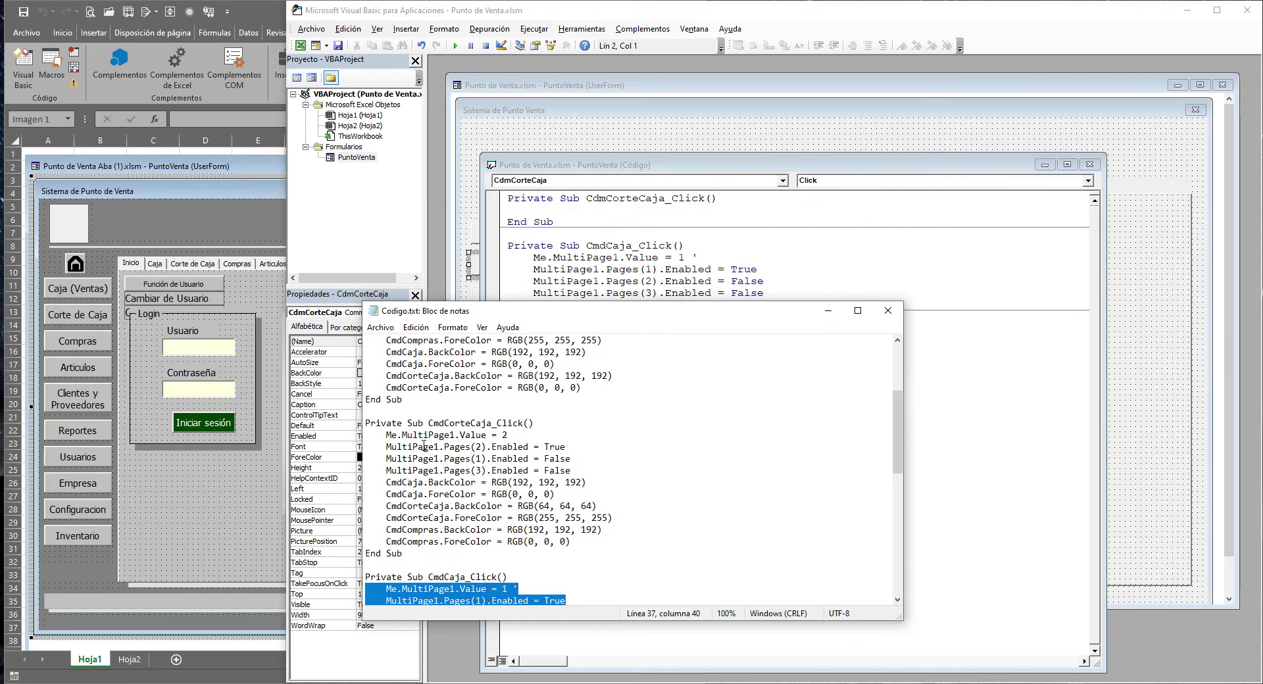
{"action": "left_click_drag", "start_coordinate": [368, 435], "coordinate": [579, 468]}
{"action": "key", "text": "ctrl+c"}
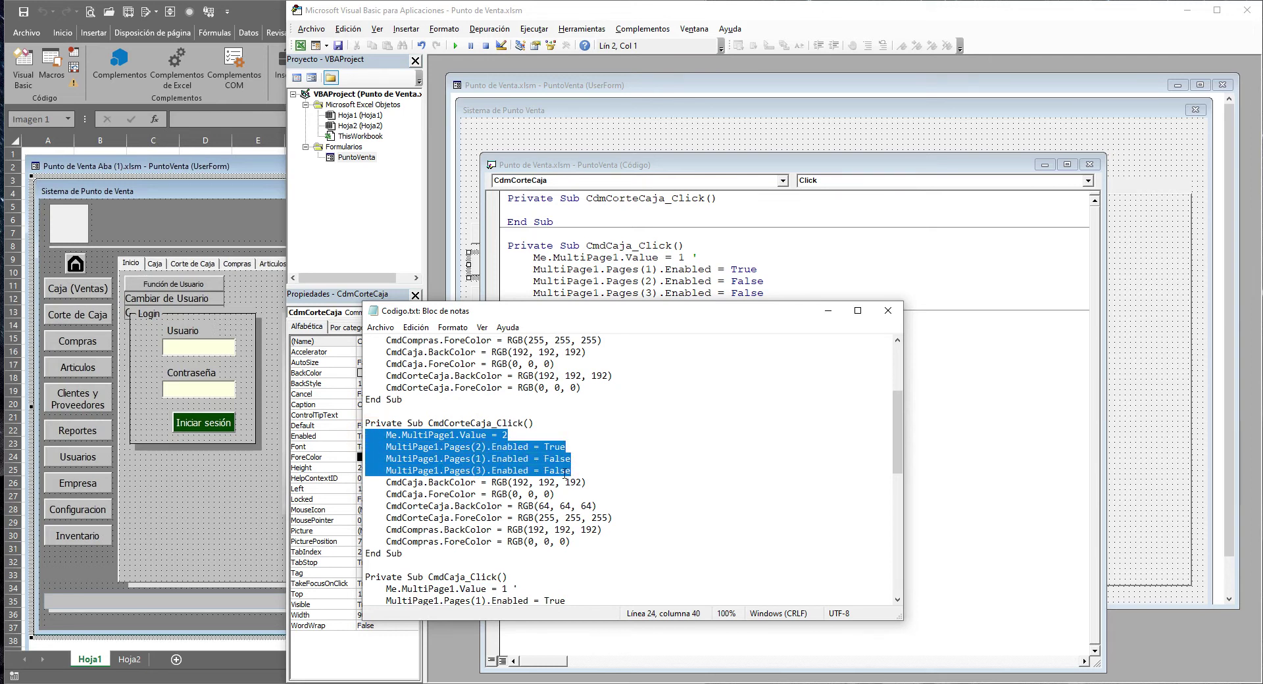
Paste the lines: MultiPage1.Value = 2, Pages(2) enabled, Pages(1) and Pages(3) disabled
{"action": "left_click", "coordinate": [644, 204]}
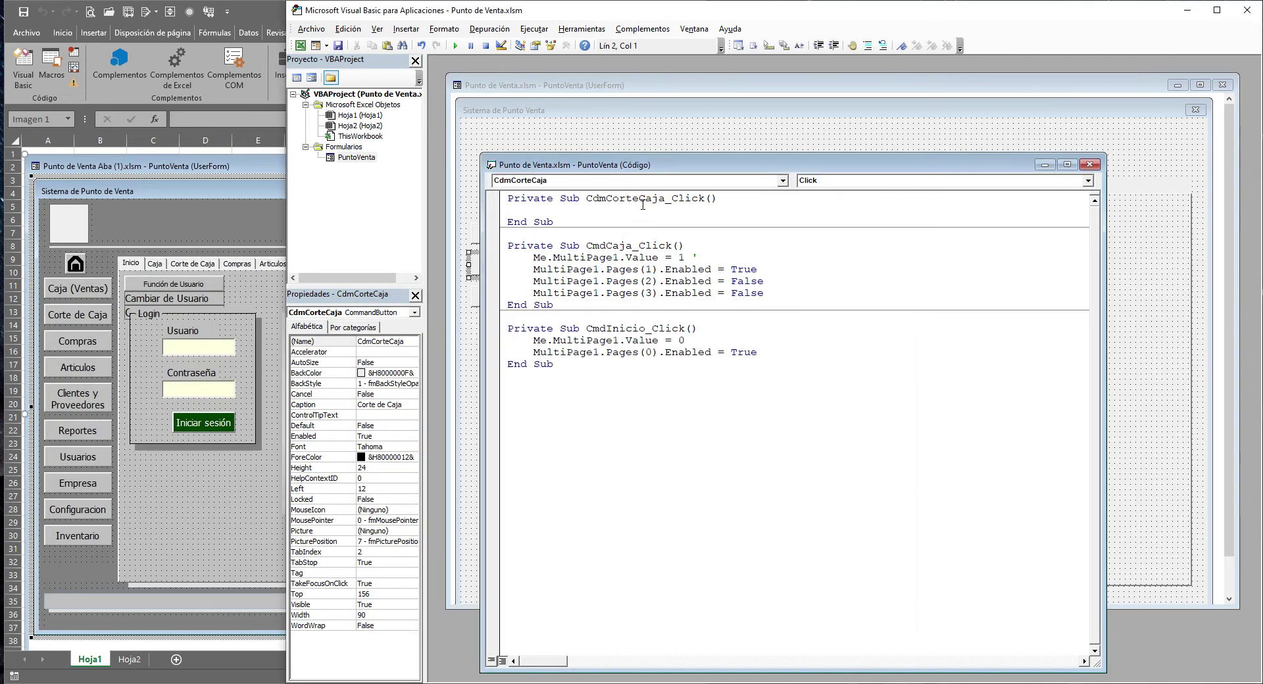
{"action": "key", "text": "ctrl+v"}
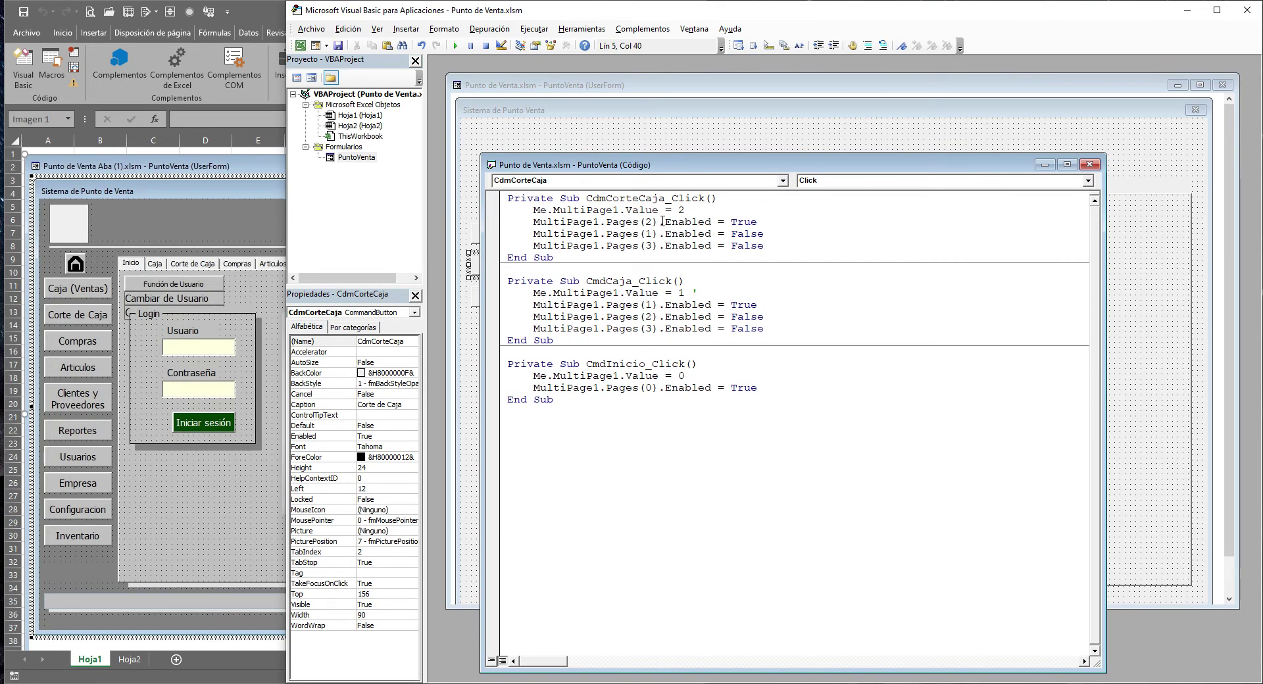
{"action": "double_click", "coordinate": [647, 222]}
{"action": "left_click_drag", "start_coordinate": [750, 223], "coordinate": [758, 222]}
{"action": "left_click_drag", "start_coordinate": [651, 235], "coordinate": [764, 247]}
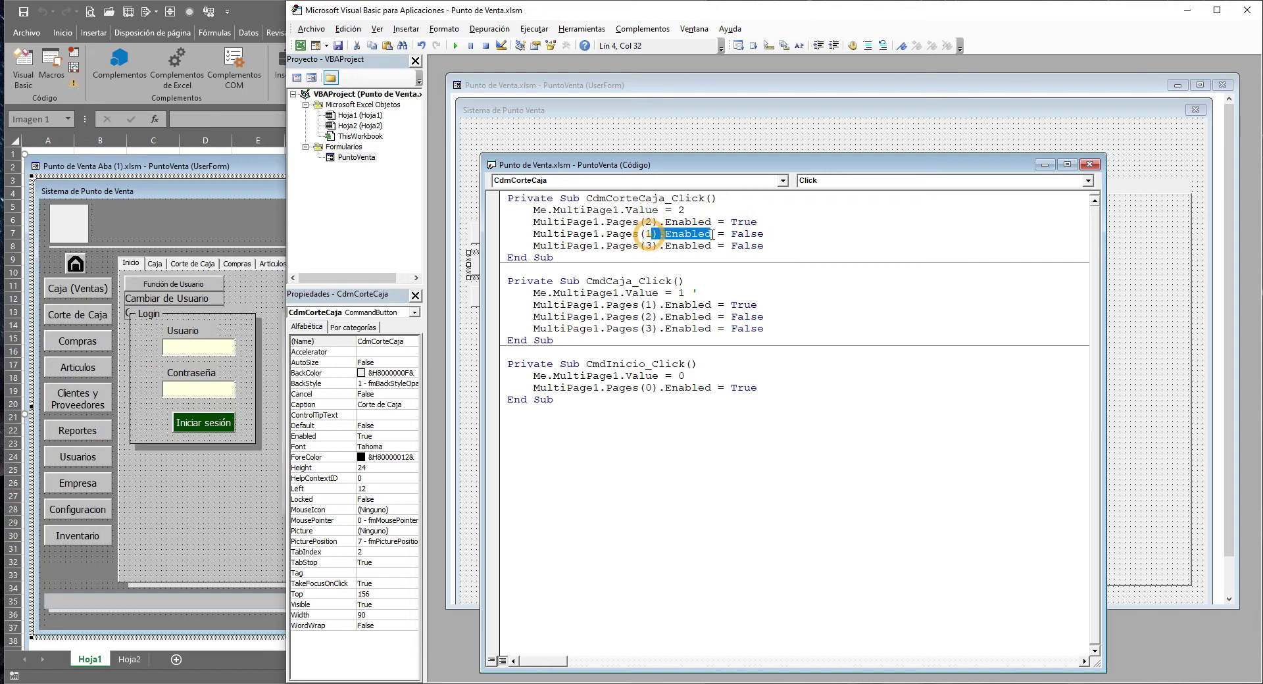
{"action": "left_click", "coordinate": [470, 511]}
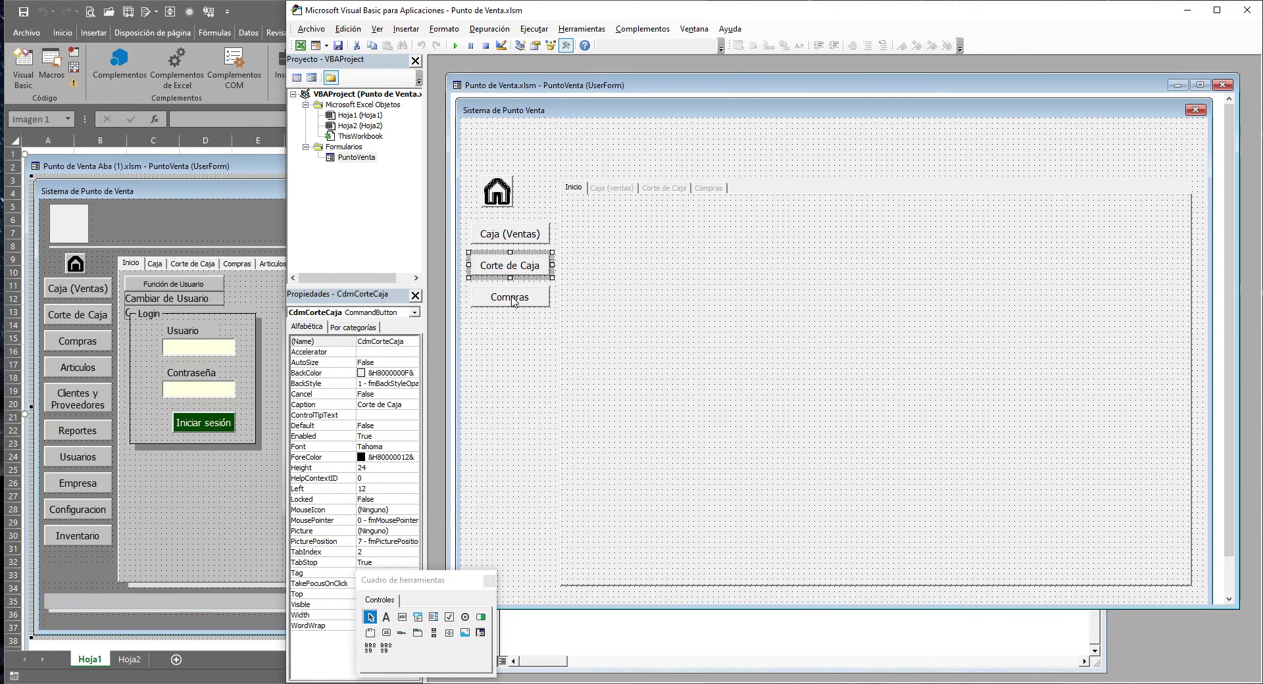
Paste the four MultiPage lines from Codigo.txt into CmdCompras_Click, showing page 3 and enabling only Pages(3)
{"action": "double_click", "coordinate": [511, 297]}
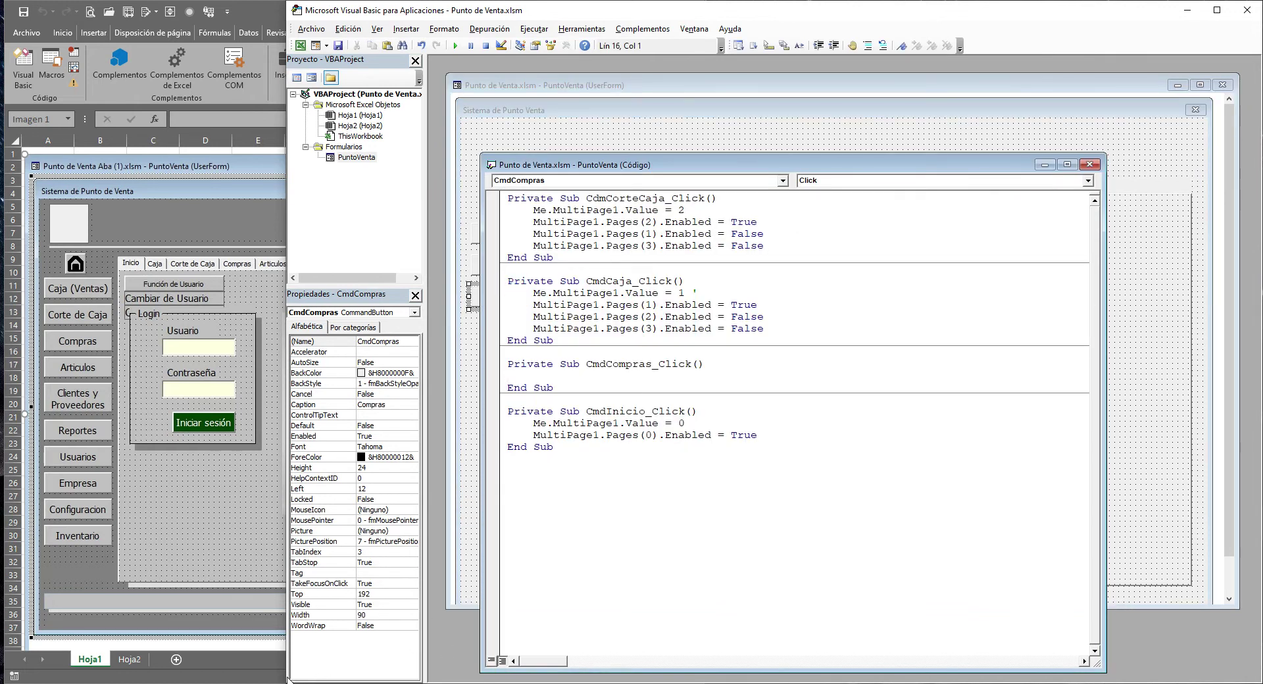
{"action": "key", "text": "alt+Tab"}
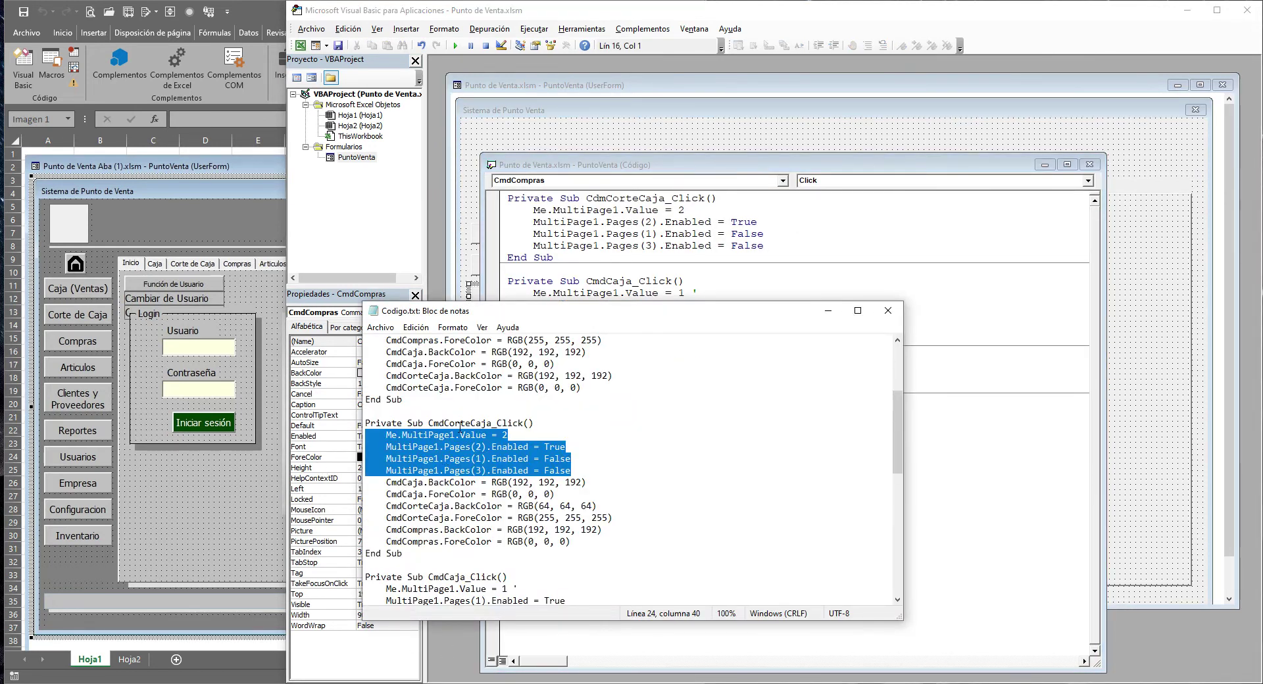
{"action": "scroll", "coordinate": [459, 427], "scroll_direction": "up", "scroll_amount": 3}
{"action": "left_click_drag", "start_coordinate": [367, 388], "coordinate": [586, 421]}
{"action": "key", "text": "ctrl+c"}
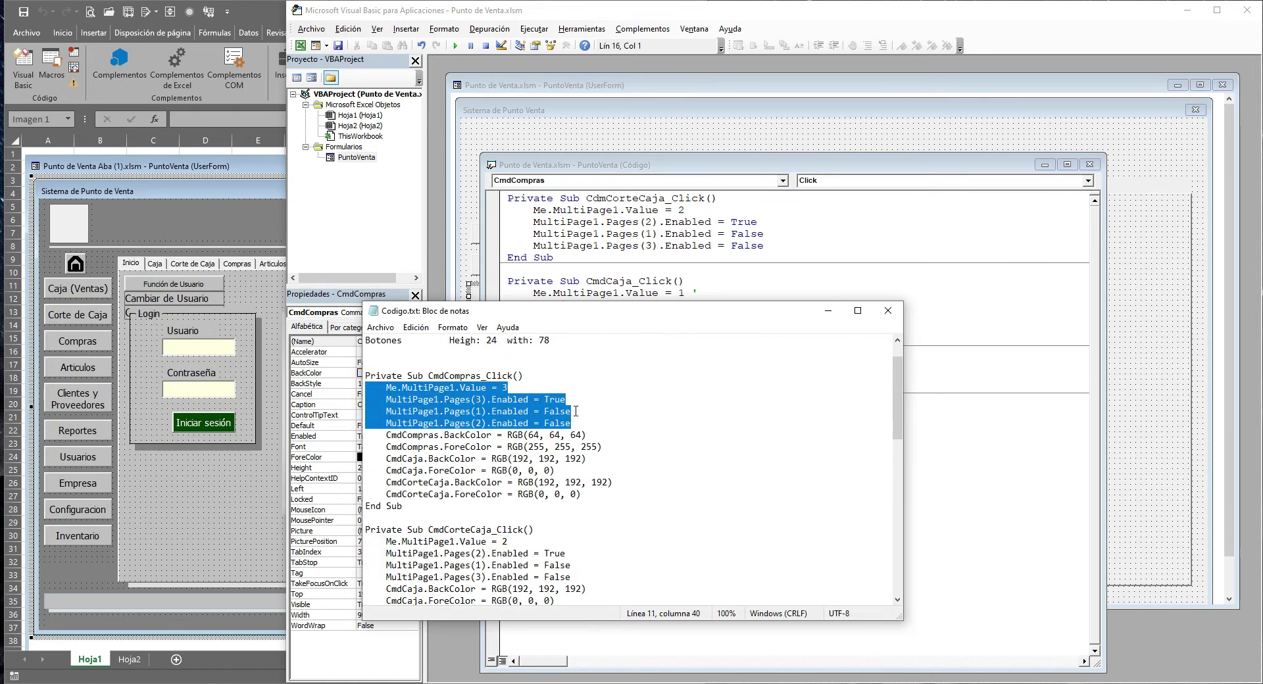
{"action": "left_click", "coordinate": [594, 282]}
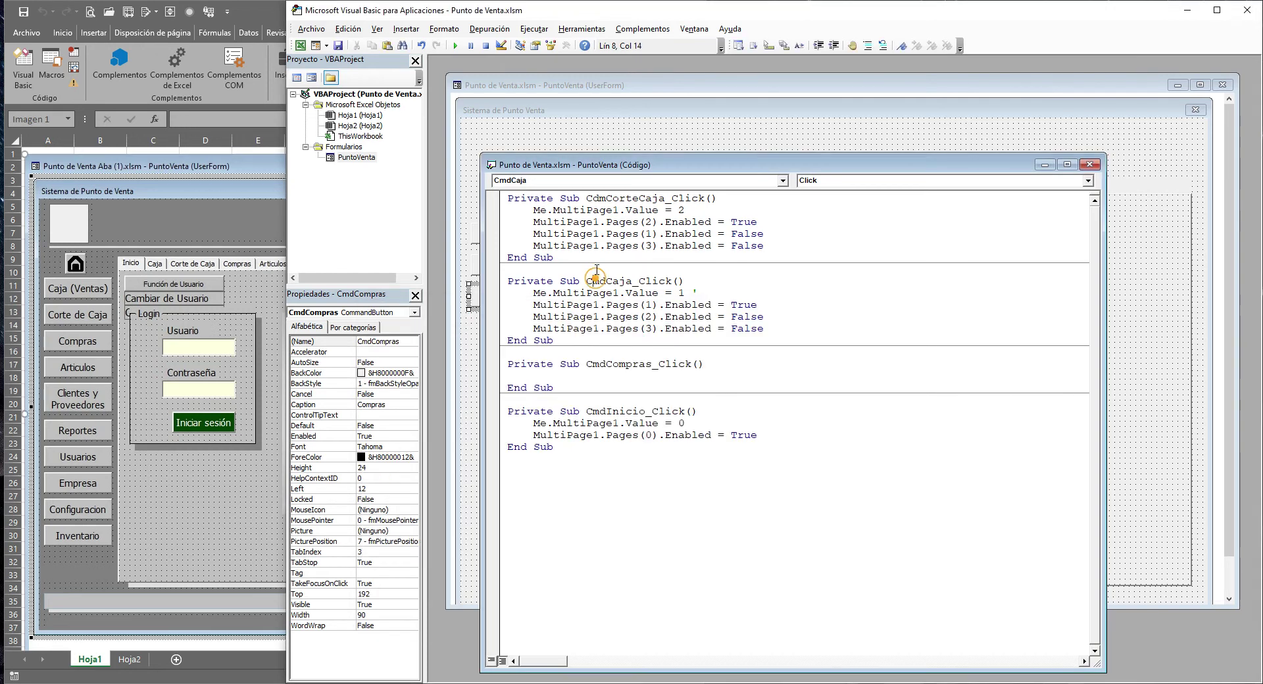
{"action": "left_click", "coordinate": [567, 374]}
{"action": "key", "text": "ctrl+v"}
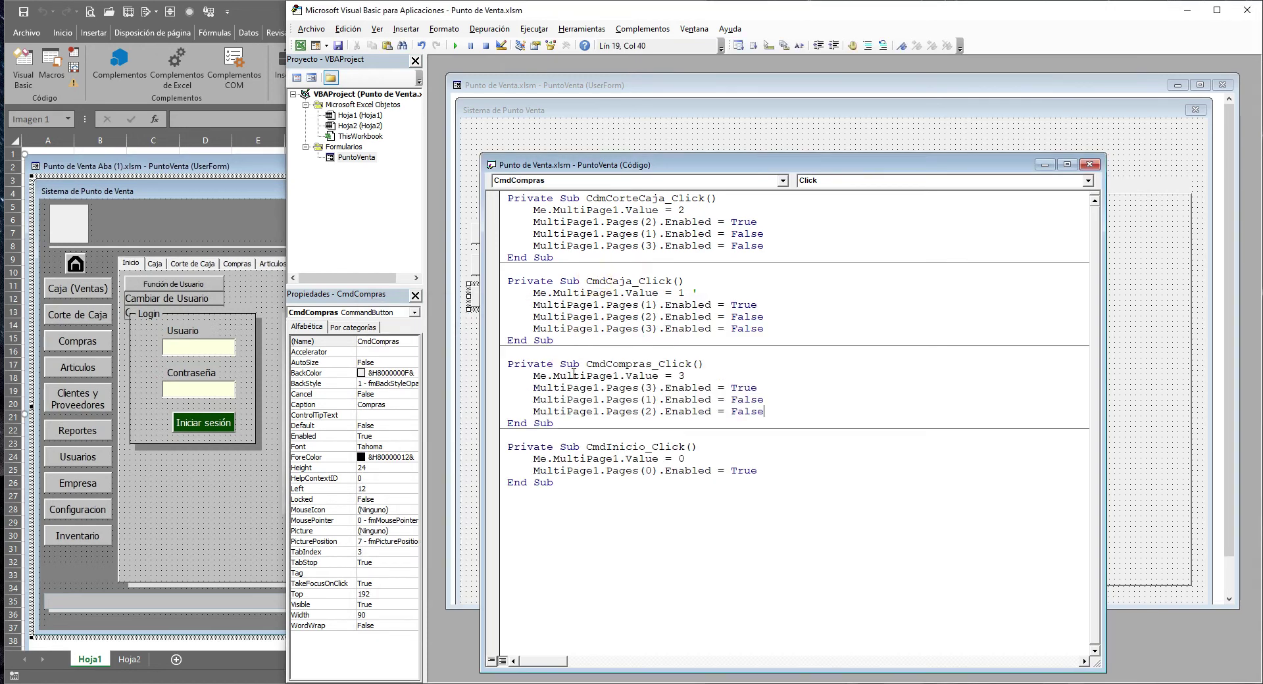
{"action": "left_click", "coordinate": [534, 140]}
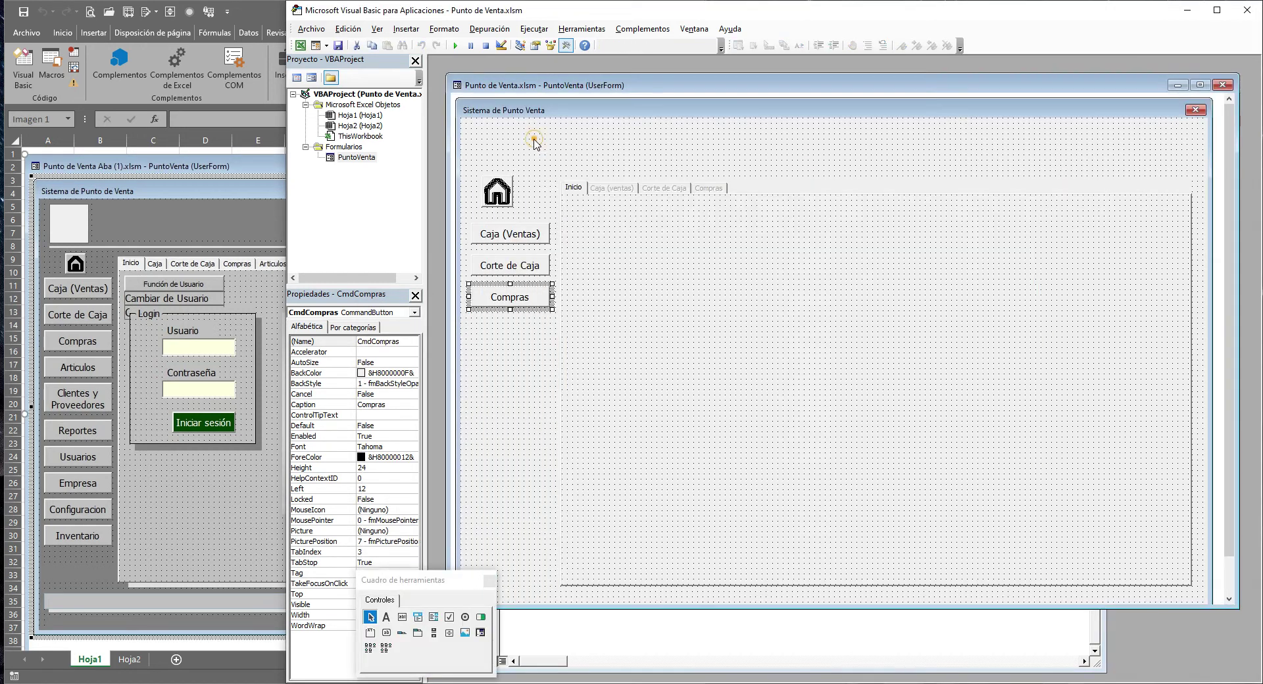
Run the Sistema de Punto Venta form, move it aside, and test the Caja (Ventas) button
{"action": "left_click", "coordinate": [455, 45]}
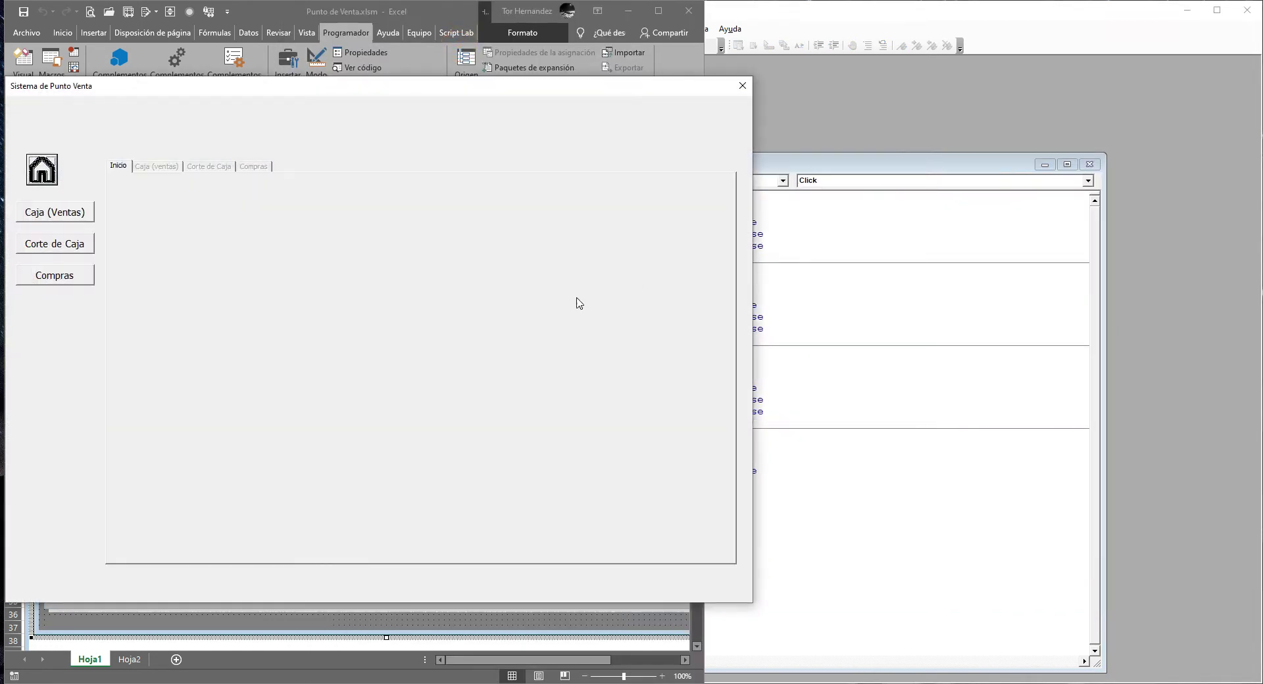
{"action": "left_click_drag", "start_coordinate": [285, 92], "coordinate": [591, 98]}
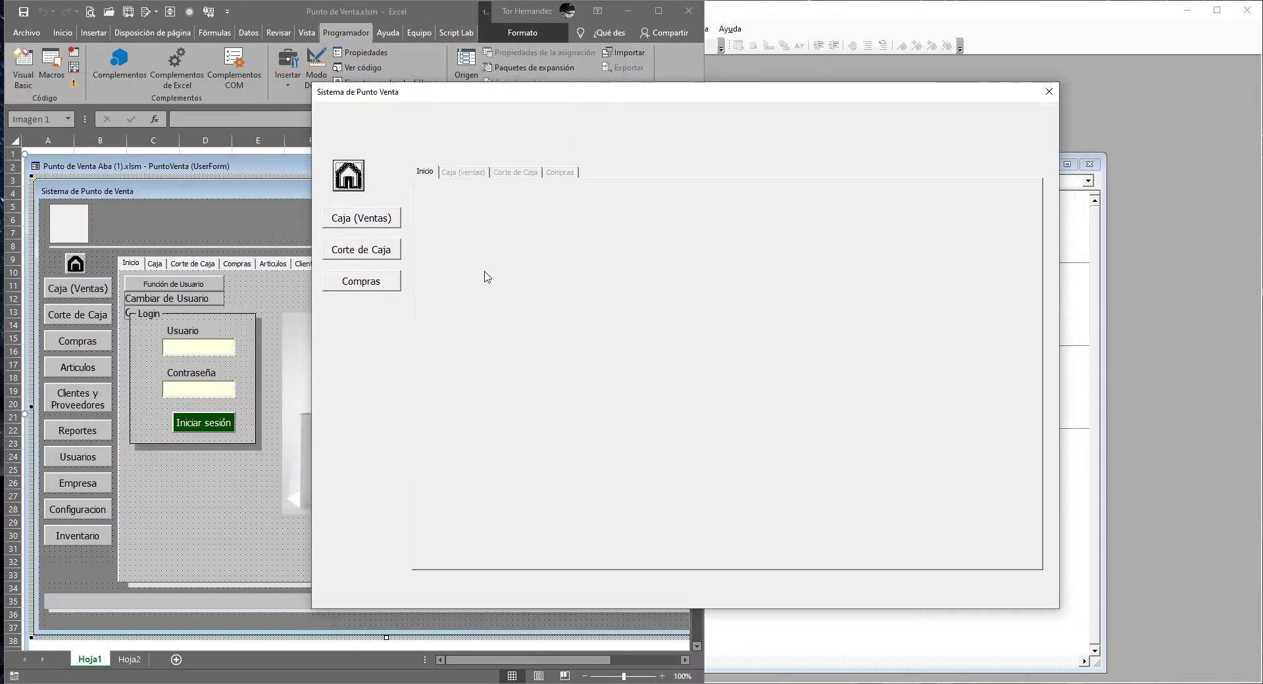
{"action": "left_click", "coordinate": [372, 222]}
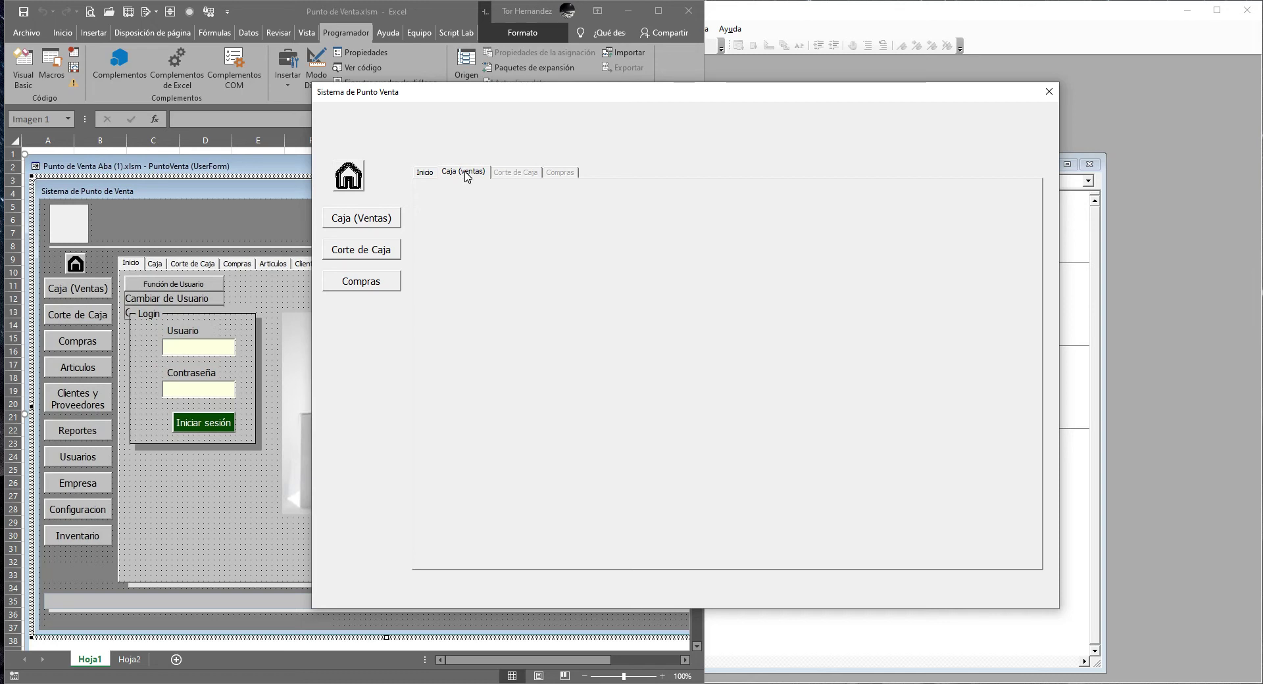
Test the Corte de Caja button and confirm the greyed-out tabs cannot be opened
{"action": "left_click", "coordinate": [361, 249]}
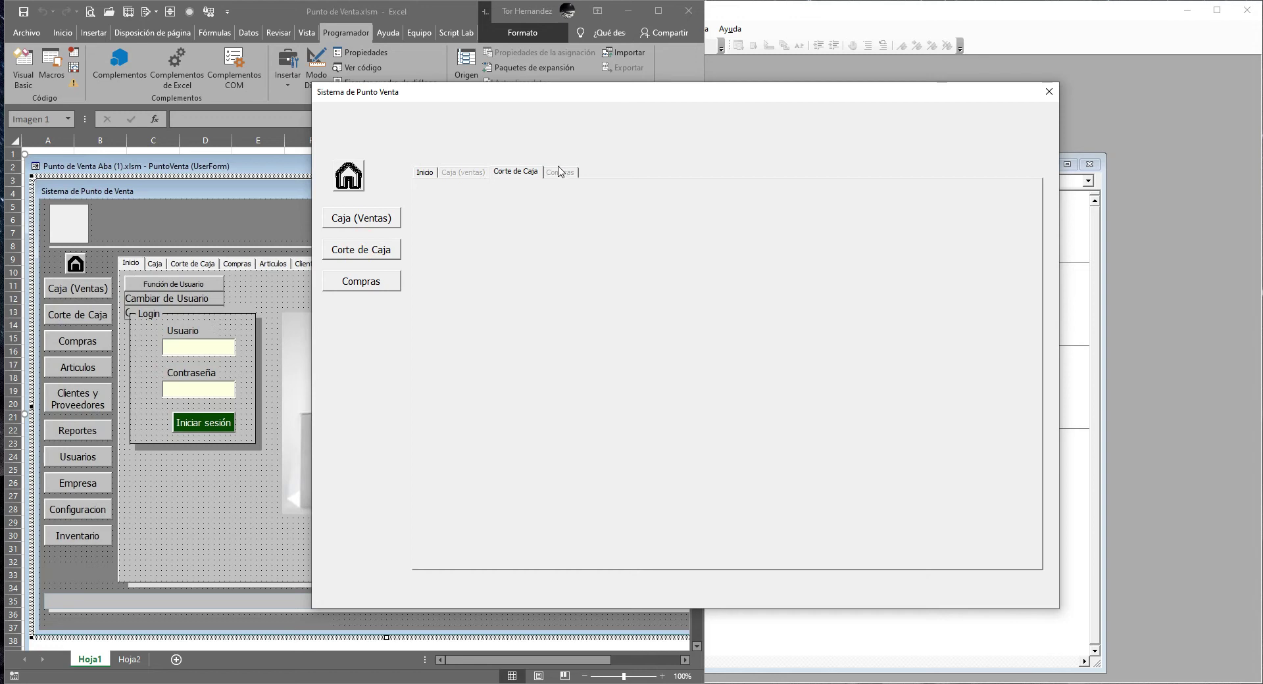
{"action": "left_click", "coordinate": [469, 174]}
{"action": "left_click", "coordinate": [557, 171]}
{"action": "left_click", "coordinate": [472, 174]}
{"action": "left_click", "coordinate": [522, 171]}
{"action": "left_click", "coordinate": [553, 172]}
{"action": "left_click", "coordinate": [461, 172]}
{"action": "left_click", "coordinate": [507, 172]}
{"action": "left_click", "coordinate": [427, 173]}
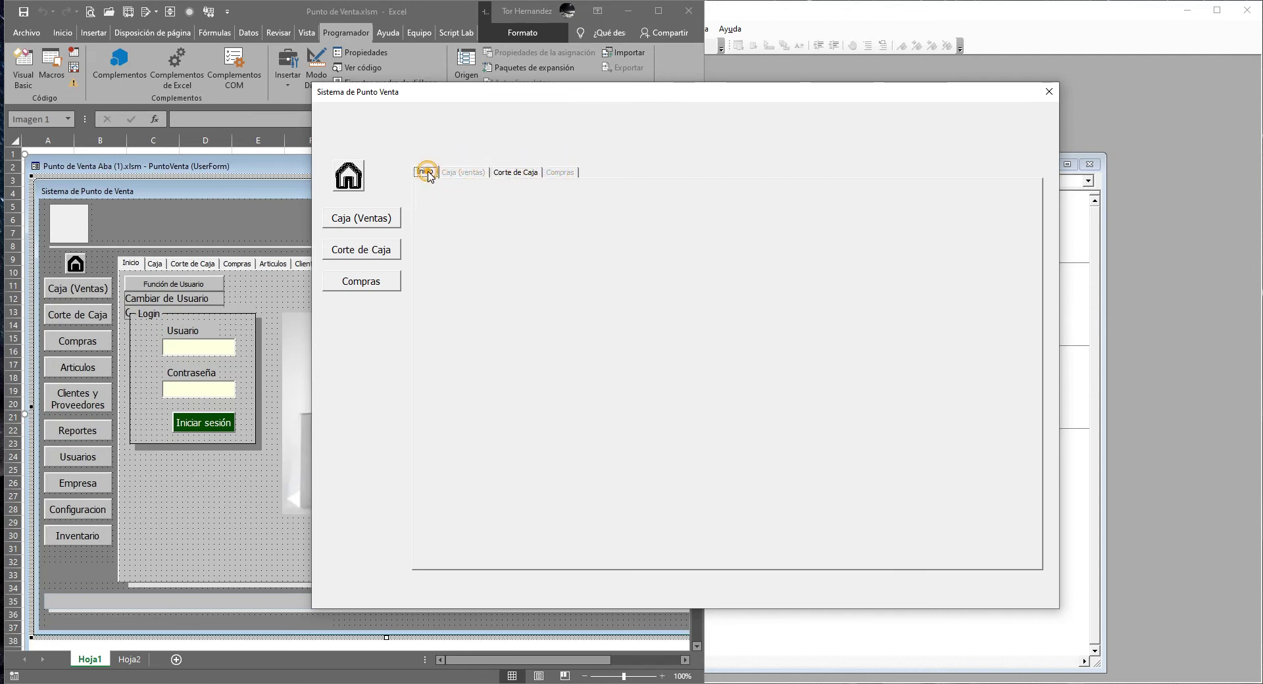
{"action": "left_click", "coordinate": [513, 174]}
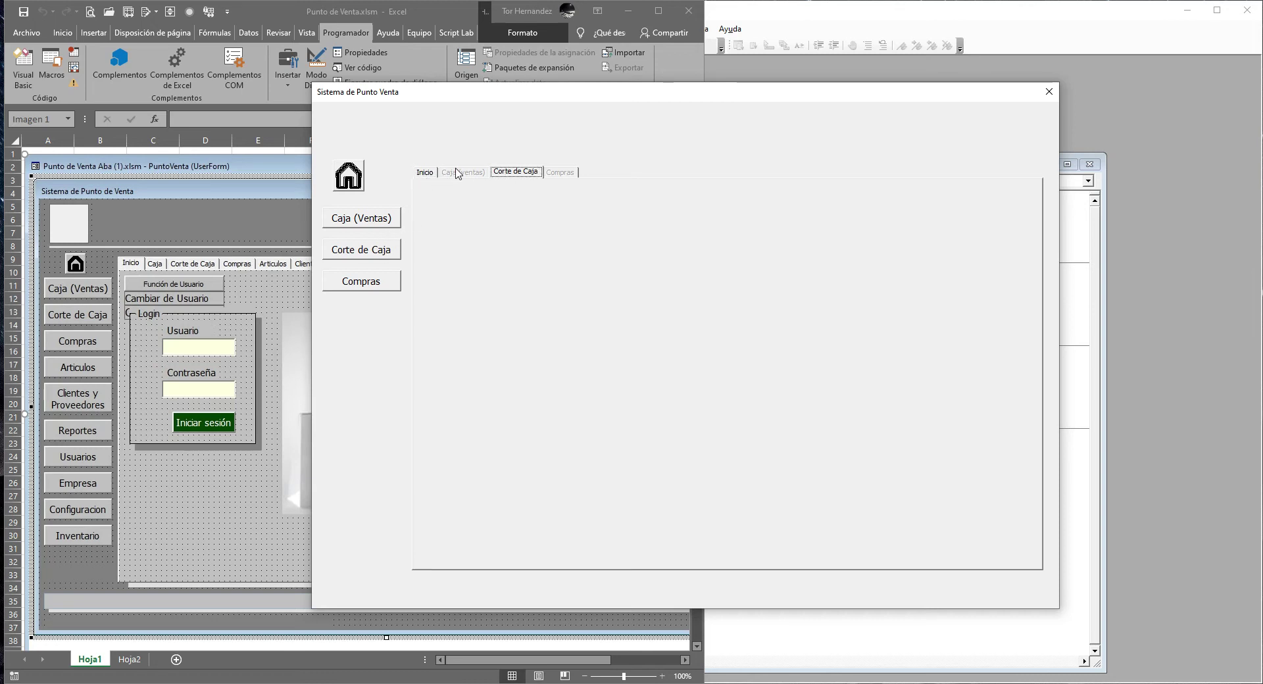
Switch between the Inicio and Corte de Caja tabs, rechecking the greyed-out tabs
{"action": "left_click", "coordinate": [424, 173]}
{"action": "left_click", "coordinate": [496, 173]}
{"action": "left_click", "coordinate": [425, 172]}
{"action": "left_click", "coordinate": [464, 172]}
{"action": "left_click", "coordinate": [511, 173]}
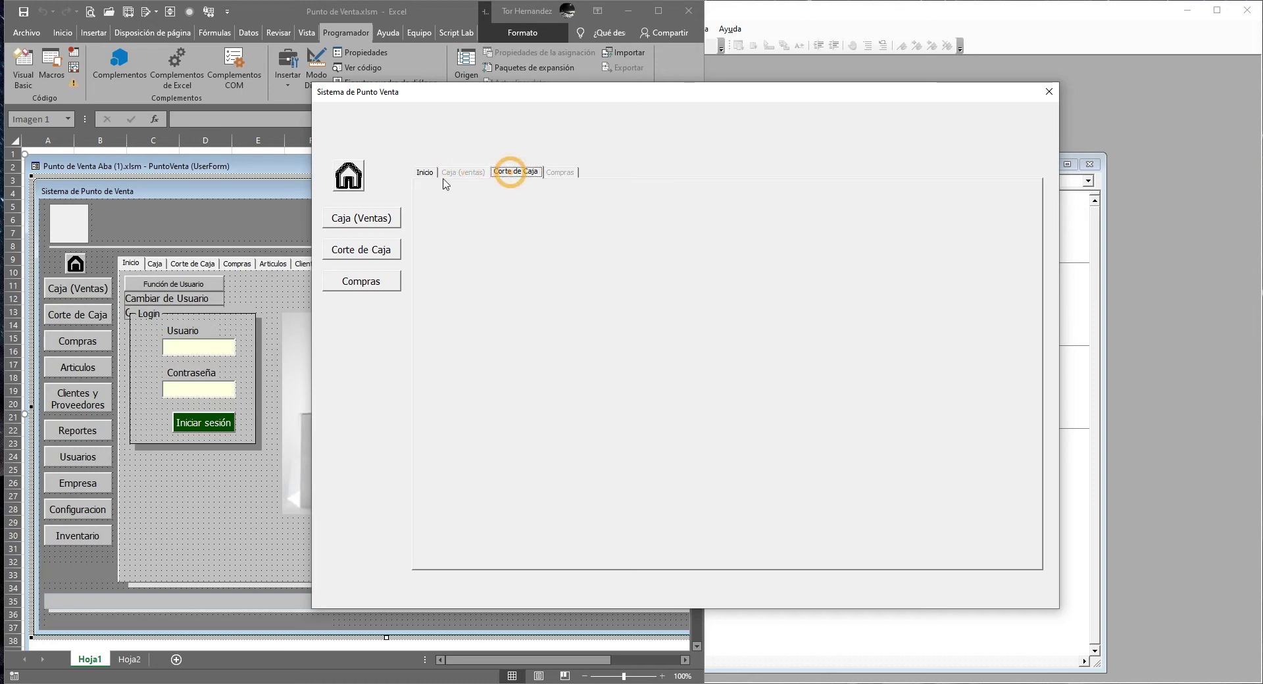
Test the Compras button, return to Inicio, and close the running form
{"action": "left_click", "coordinate": [368, 287]}
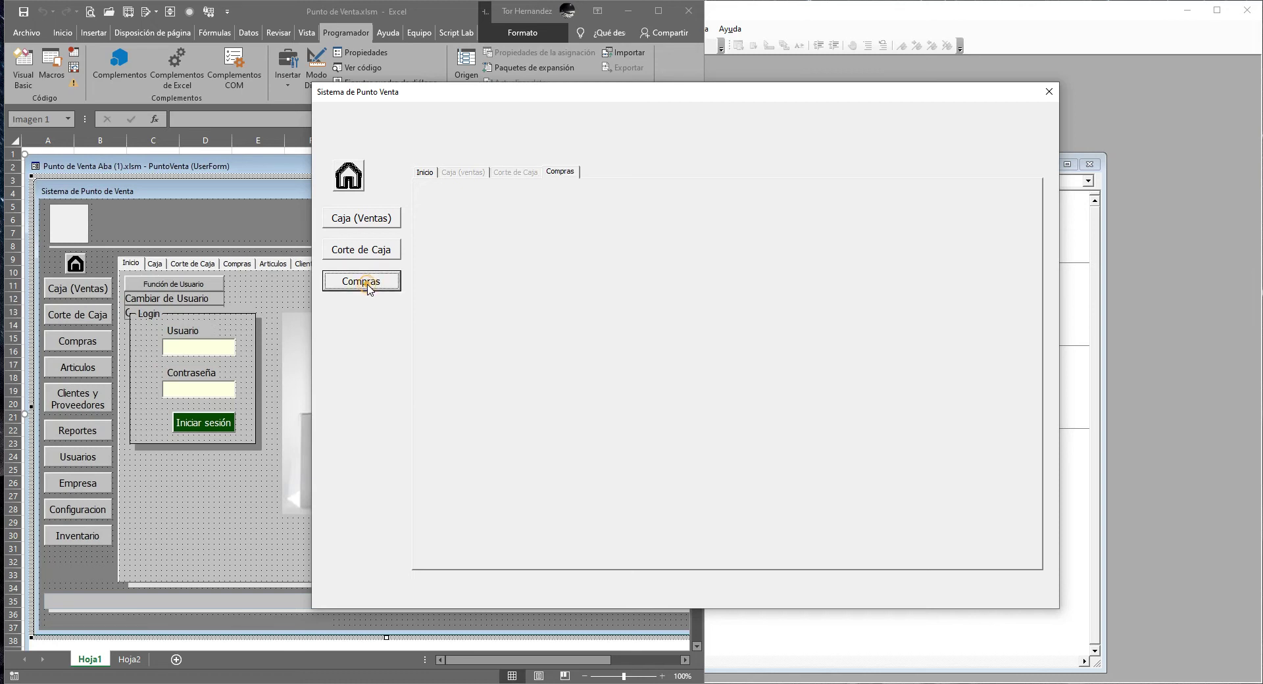
{"action": "left_click", "coordinate": [349, 176]}
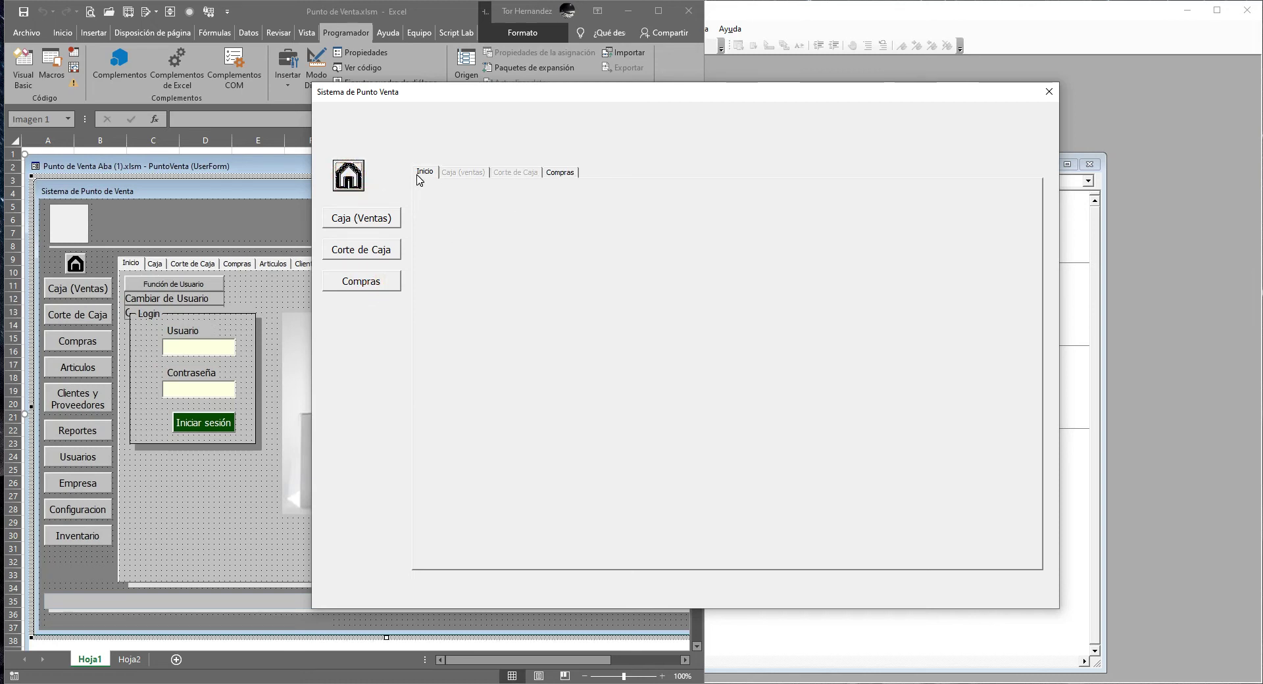
{"action": "left_click", "coordinate": [564, 175]}
{"action": "left_click", "coordinate": [427, 173]}
{"action": "left_click", "coordinate": [349, 176]}
{"action": "left_click", "coordinate": [1049, 92]}
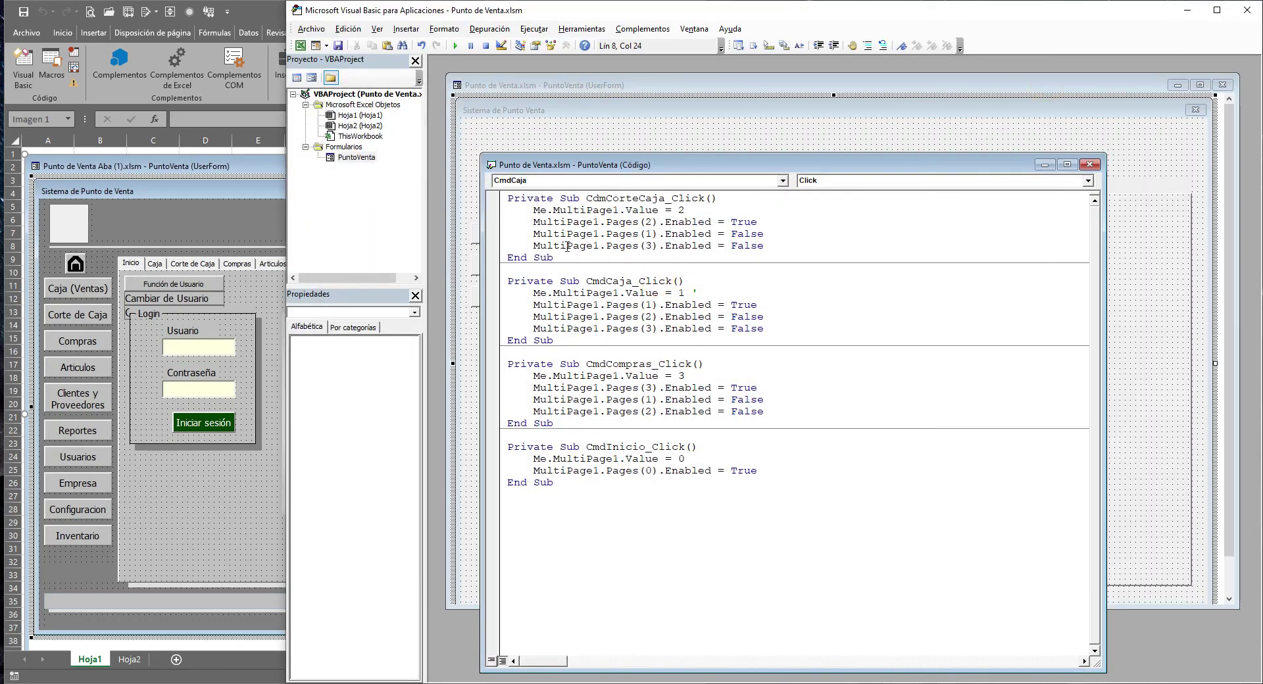
Copy the three Pages Enabled lines from CmdCompras_Click into CmdInicio_Click after the Pages(0) line
{"action": "left_click", "coordinate": [469, 194]}
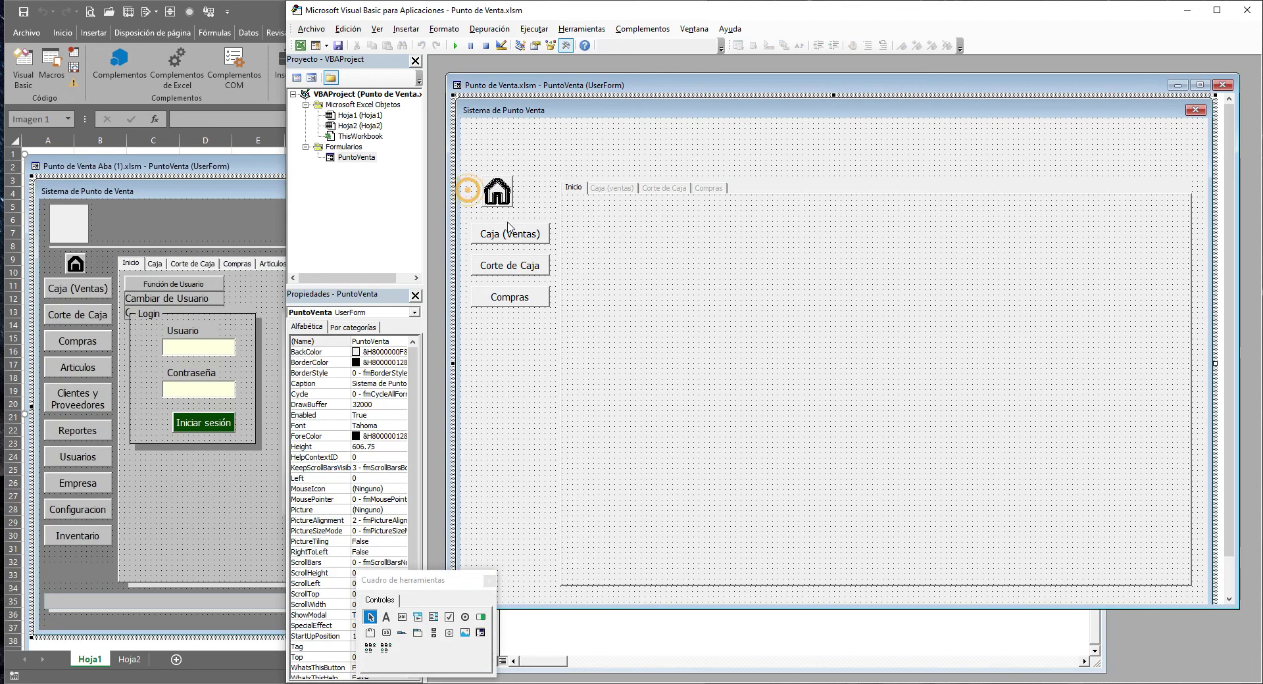
{"action": "double_click", "coordinate": [498, 192]}
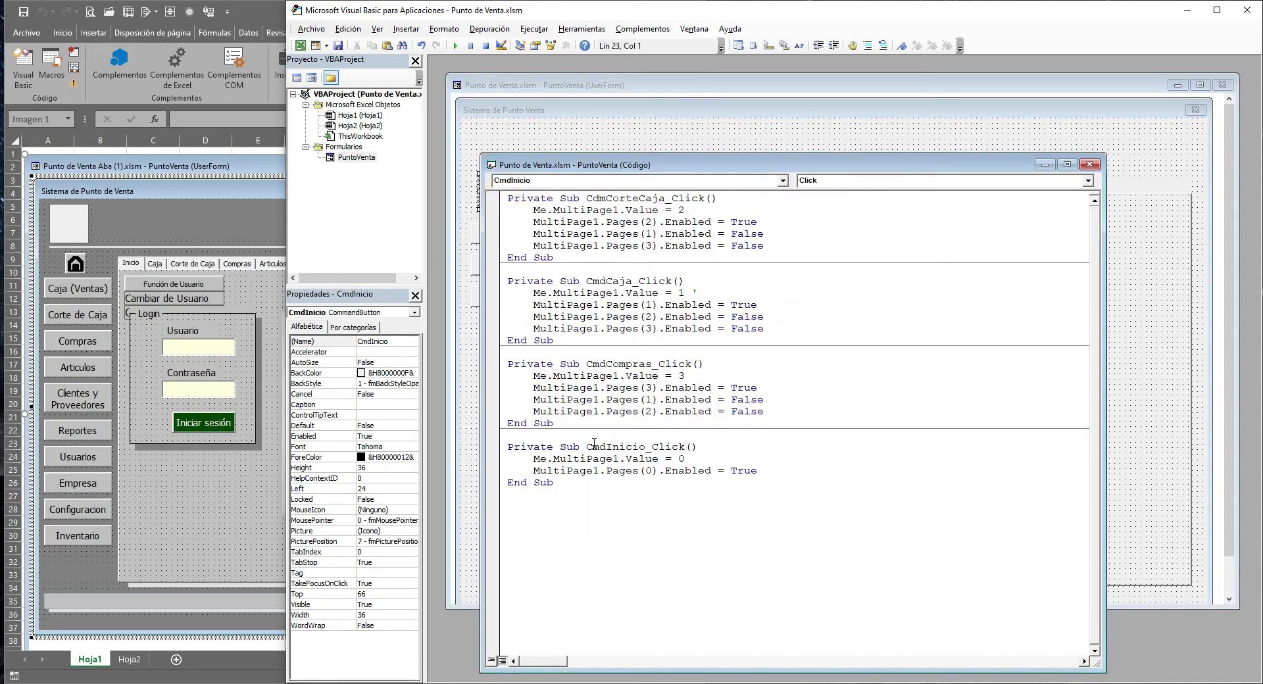
{"action": "left_click", "coordinate": [762, 465]}
{"action": "key", "text": "Return"}
{"action": "left_click_drag", "start_coordinate": [768, 410], "coordinate": [475, 391]}
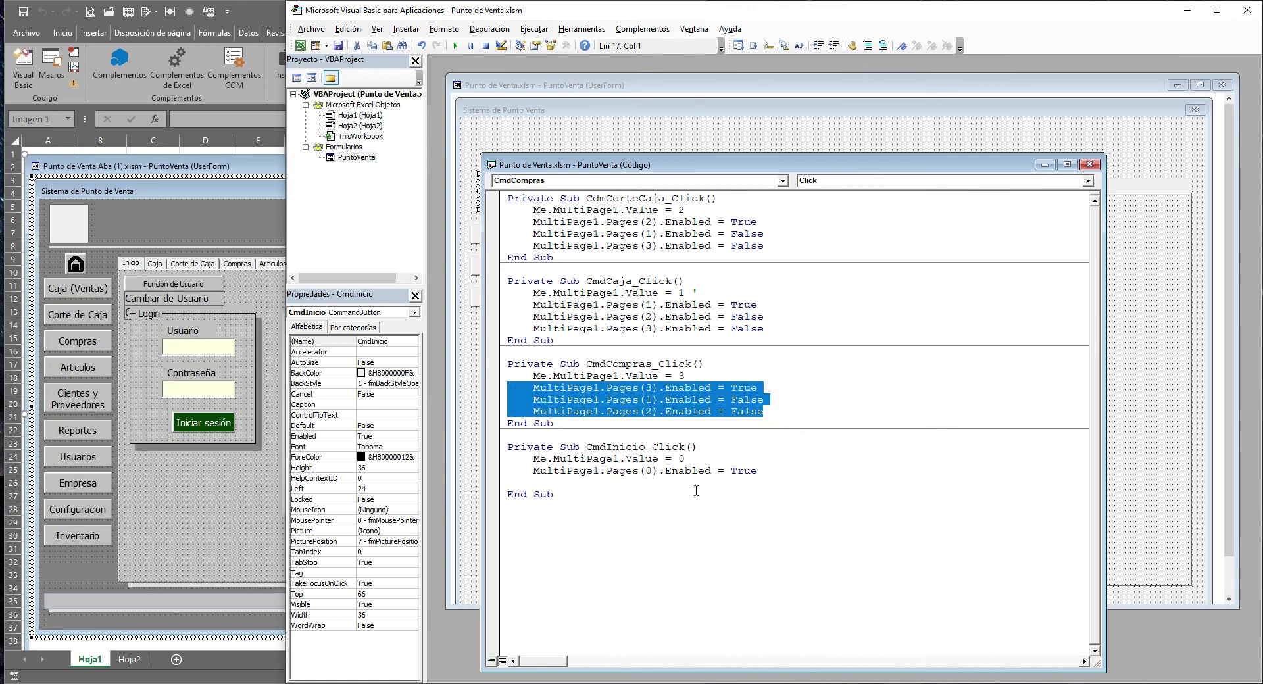
{"action": "left_click", "coordinate": [508, 483]}
{"action": "type", "text": "MultiPage1.Pages(3).Enabled = True     MultiPage1.Pages(1).Enabled = False     MultiPage1.Pages(2).Enabled = False"}
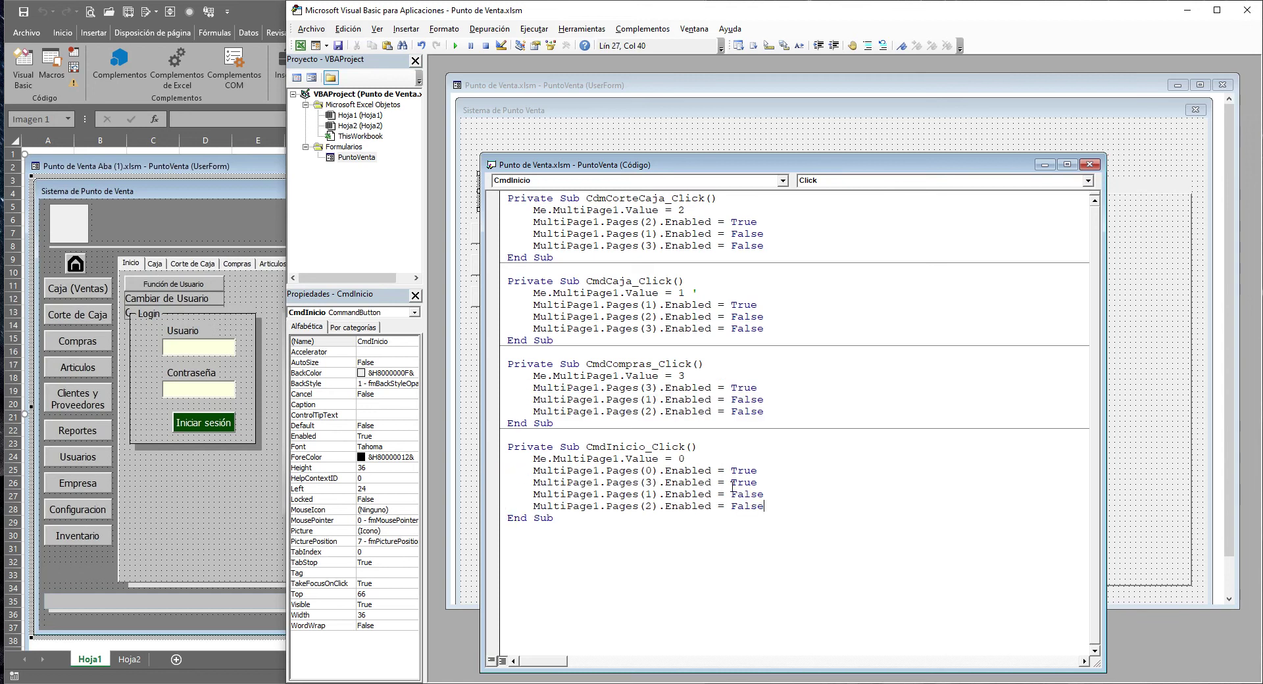
Change True to False so CmdInicio_Click disables Pages(1) through Pages(3), then run the form
{"action": "double_click", "coordinate": [749, 494]}
{"action": "key", "text": "ctrl+c"}
{"action": "double_click", "coordinate": [740, 482]}
{"action": "key", "text": "ctrl+v"}
{"action": "double_click", "coordinate": [739, 471]}
{"action": "left_click", "coordinate": [791, 500]}
{"action": "left_click", "coordinate": [500, 121]}
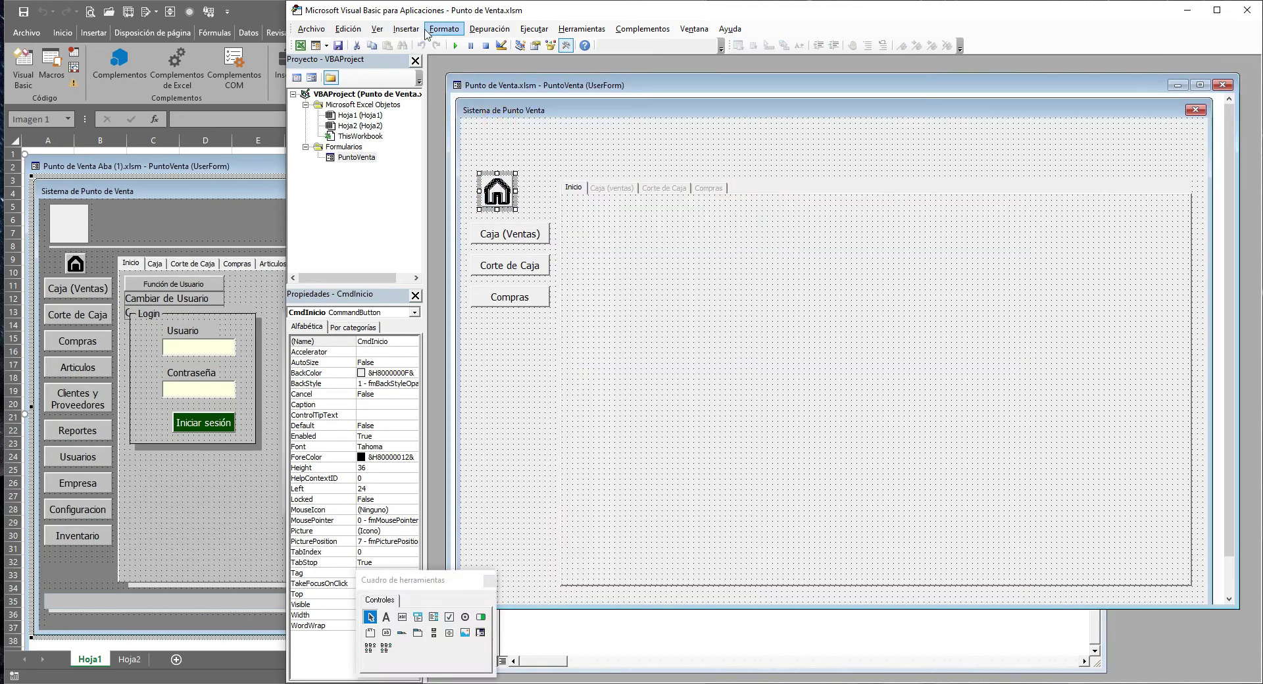
{"action": "left_click", "coordinate": [455, 46]}
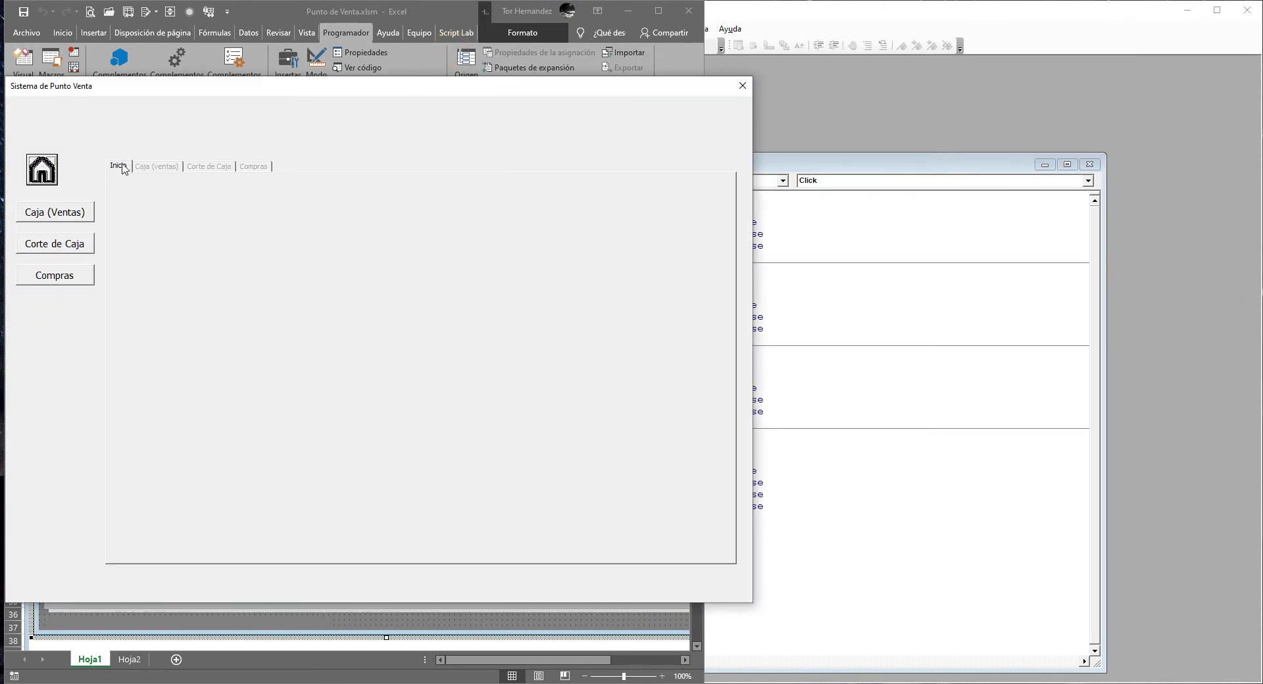
Test Compras, Corte de Caja and Caja (Ventas), each followed by the home button greying tabs out, then close the form
{"action": "left_click", "coordinate": [64, 275]}
{"action": "left_click", "coordinate": [47, 179]}
{"action": "left_click", "coordinate": [61, 241]}
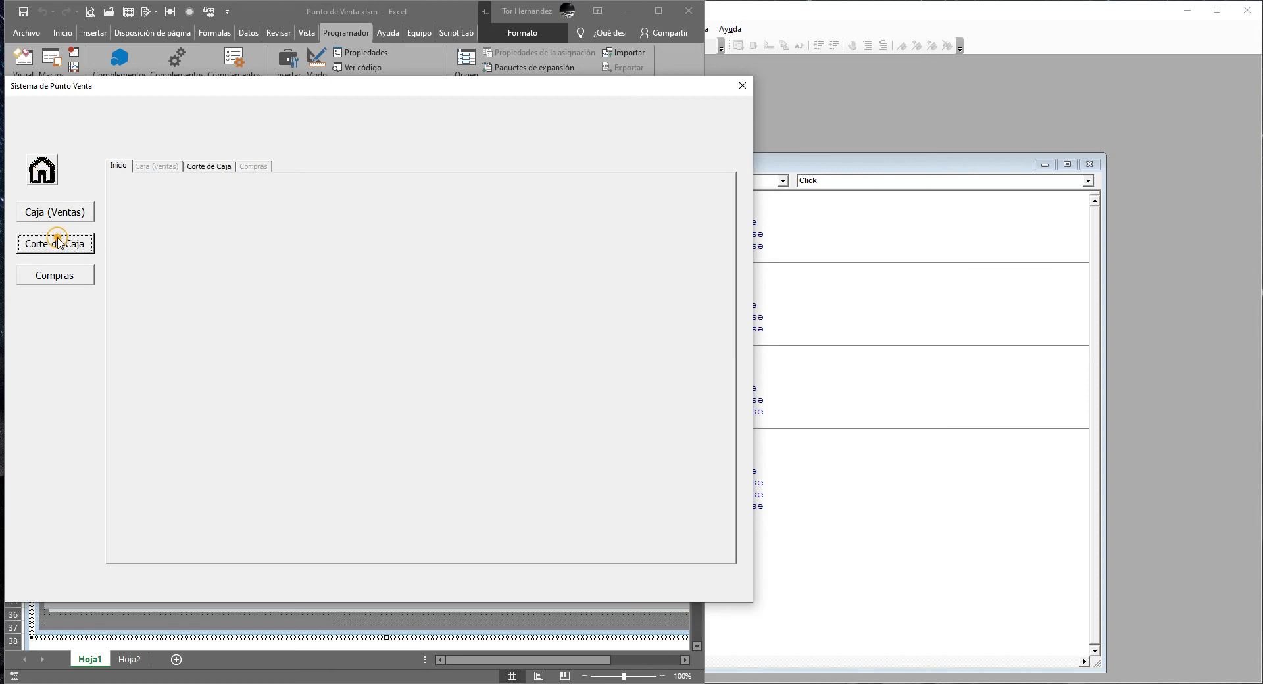
{"action": "left_click", "coordinate": [39, 177]}
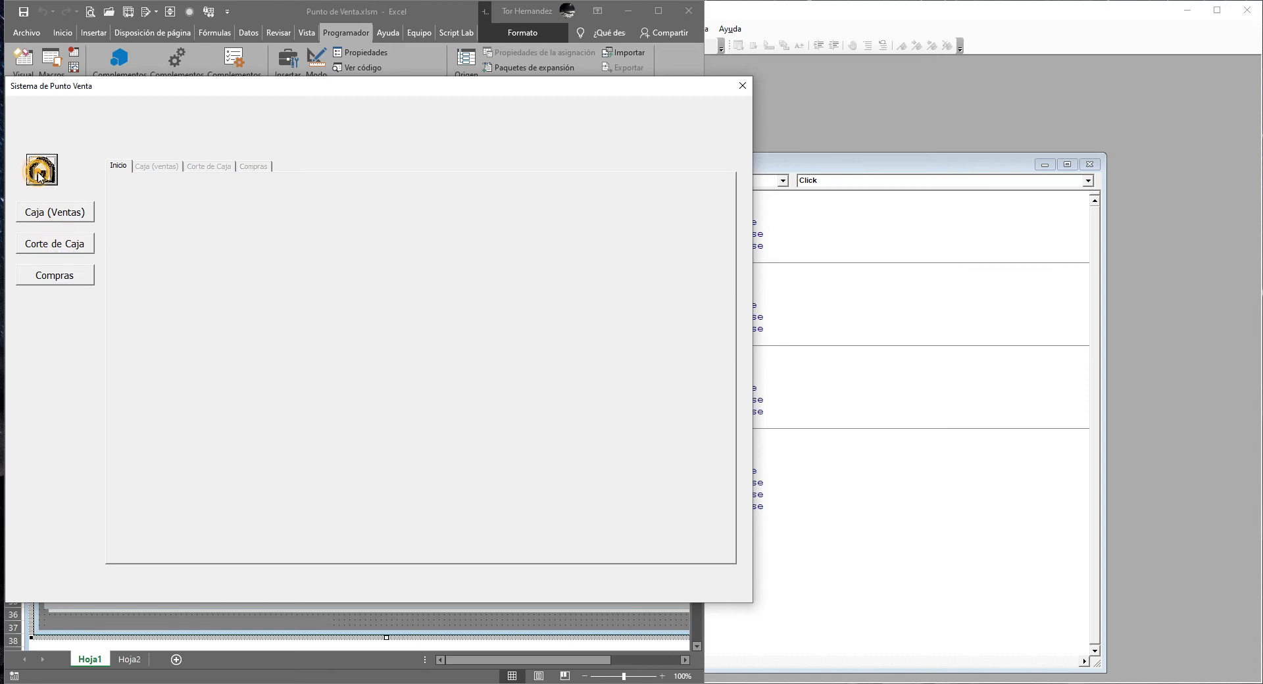
{"action": "left_click", "coordinate": [63, 217]}
{"action": "left_click", "coordinate": [42, 170]}
{"action": "left_click", "coordinate": [737, 85]}
Shrink the code window to reveal the PuntoVenta form design and bring it to the front
{"action": "left_click", "coordinate": [1079, 683]}
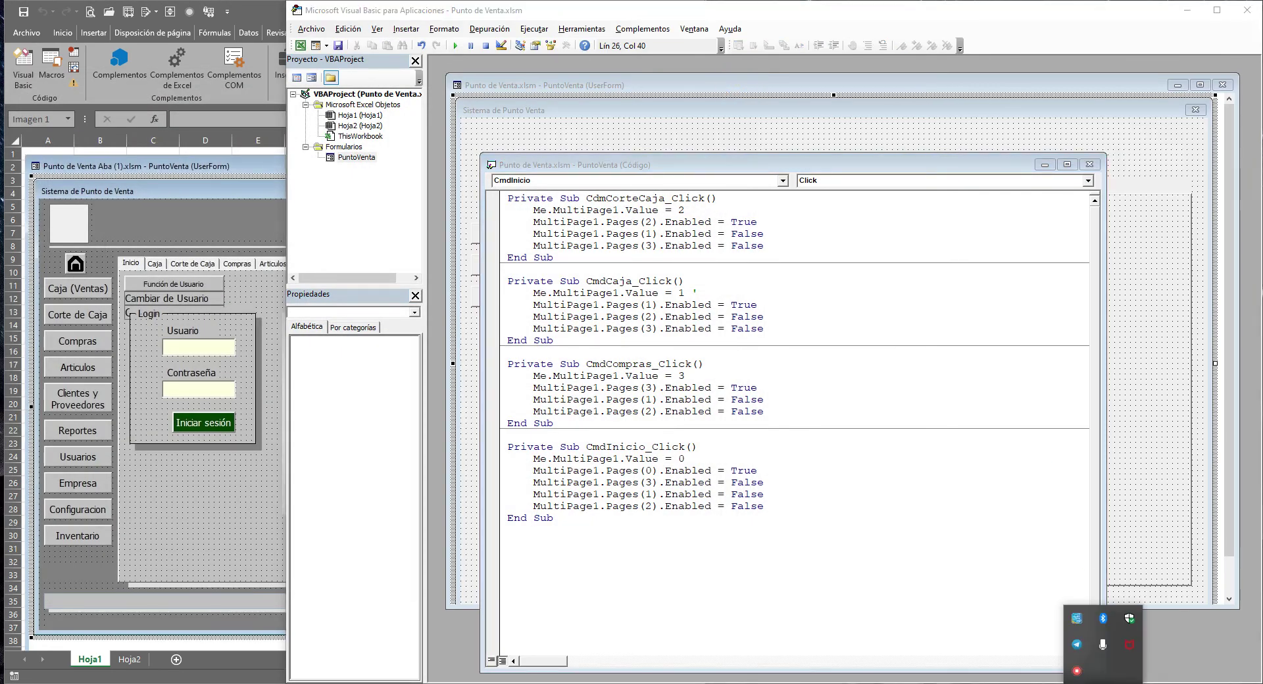
{"action": "left_click", "coordinate": [1079, 678]}
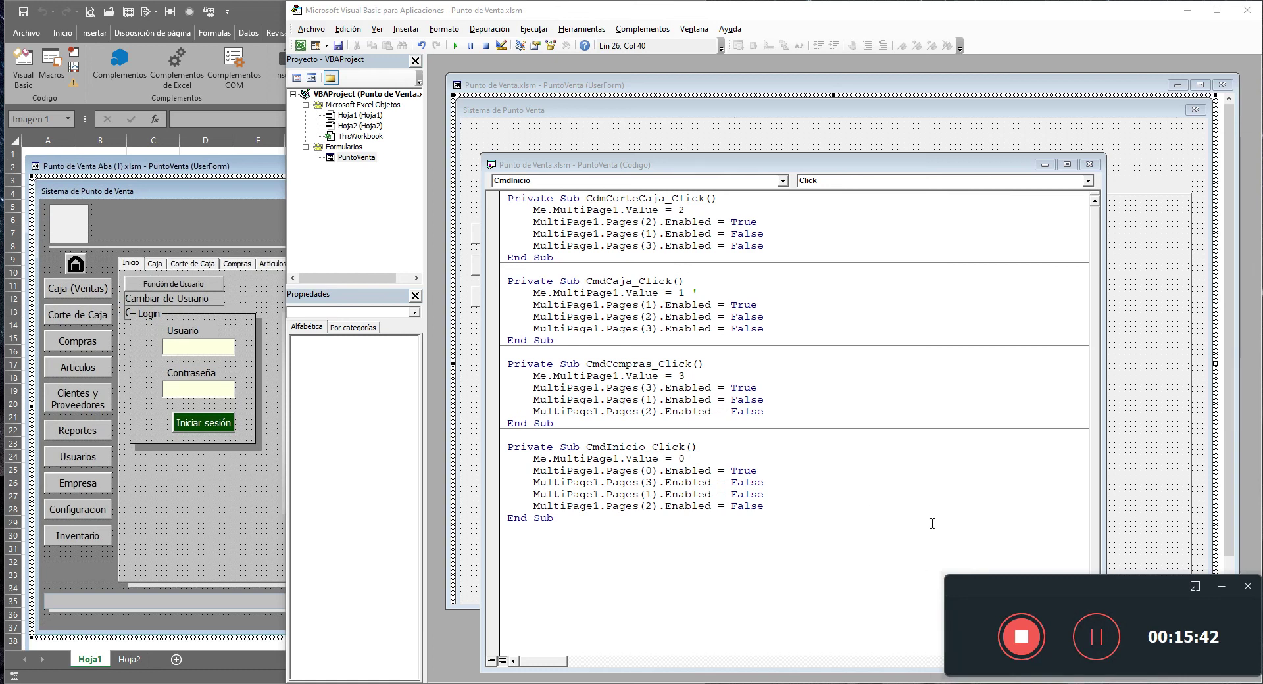
{"action": "left_click", "coordinate": [931, 469]}
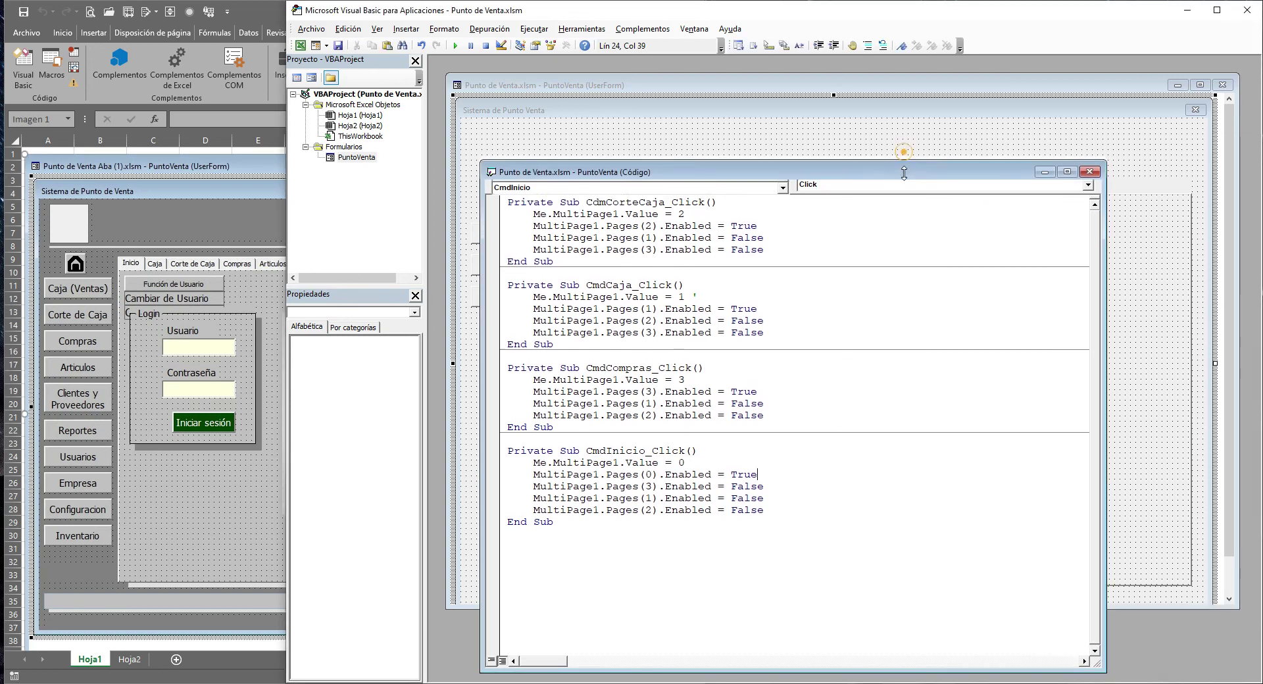
{"action": "left_click_drag", "start_coordinate": [903, 152], "coordinate": [900, 265]}
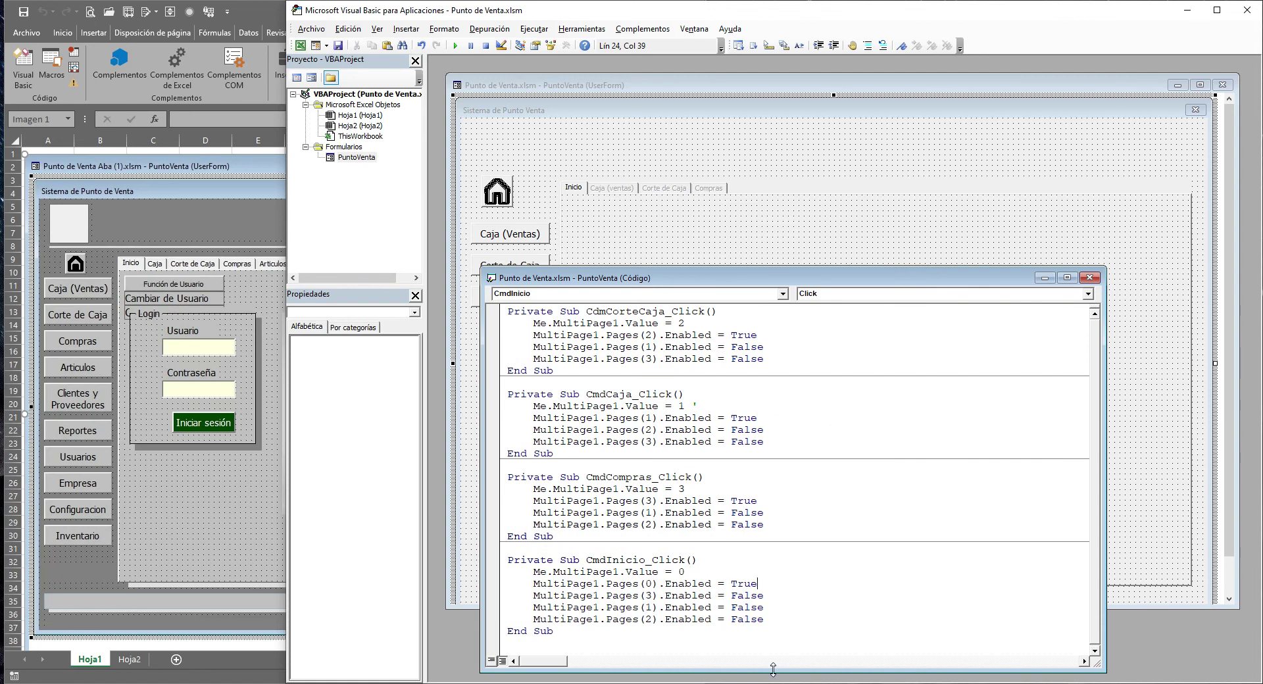
{"action": "left_click_drag", "start_coordinate": [773, 669], "coordinate": [773, 678]}
{"action": "left_click", "coordinate": [660, 234]}
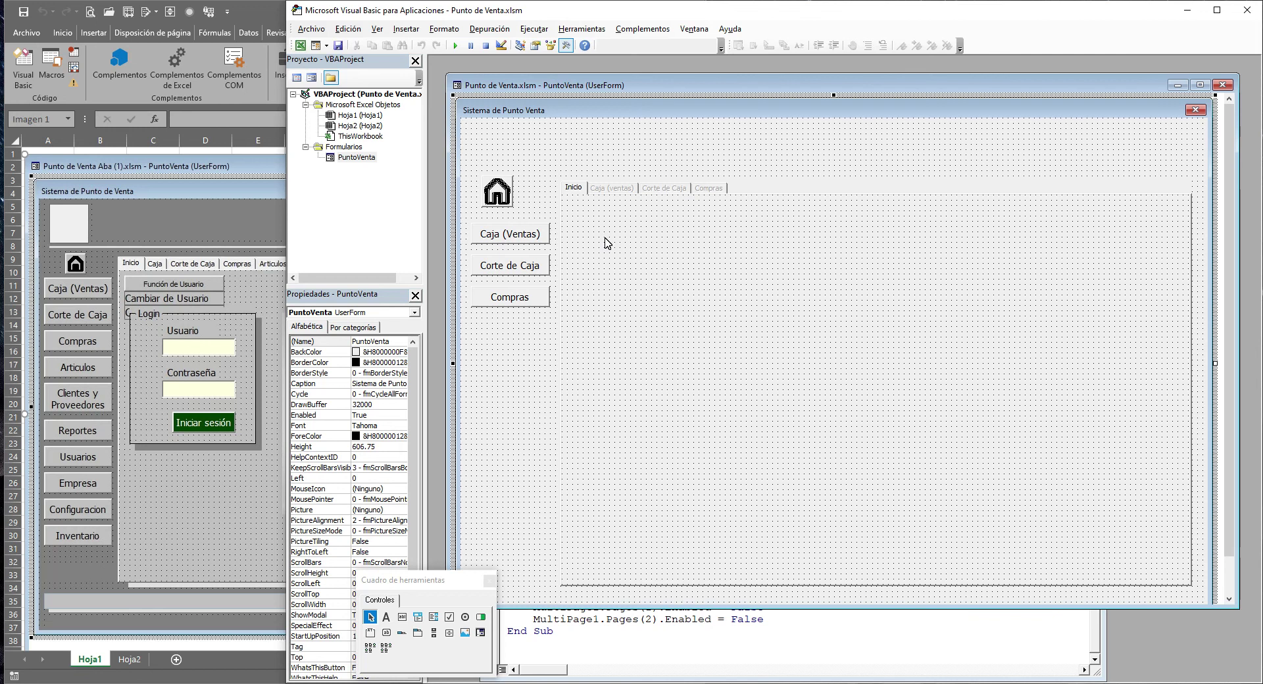
Select the home image and side buttons, the Compras button, the form, and the MultiPage to inspect them
{"action": "left_click", "coordinate": [524, 345]}
{"action": "left_click", "coordinate": [524, 310]}
{"action": "left_click_drag", "start_coordinate": [536, 325], "coordinate": [490, 170]}
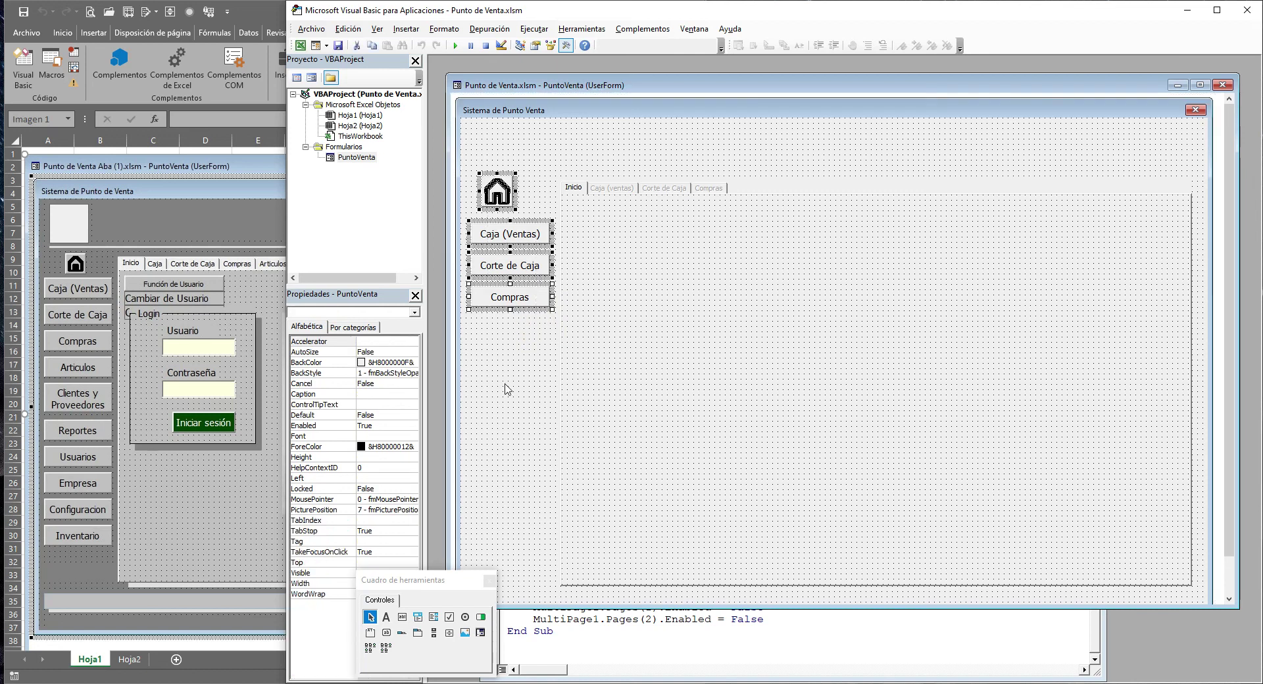
{"action": "left_click", "coordinate": [511, 334]}
{"action": "left_click", "coordinate": [520, 301]}
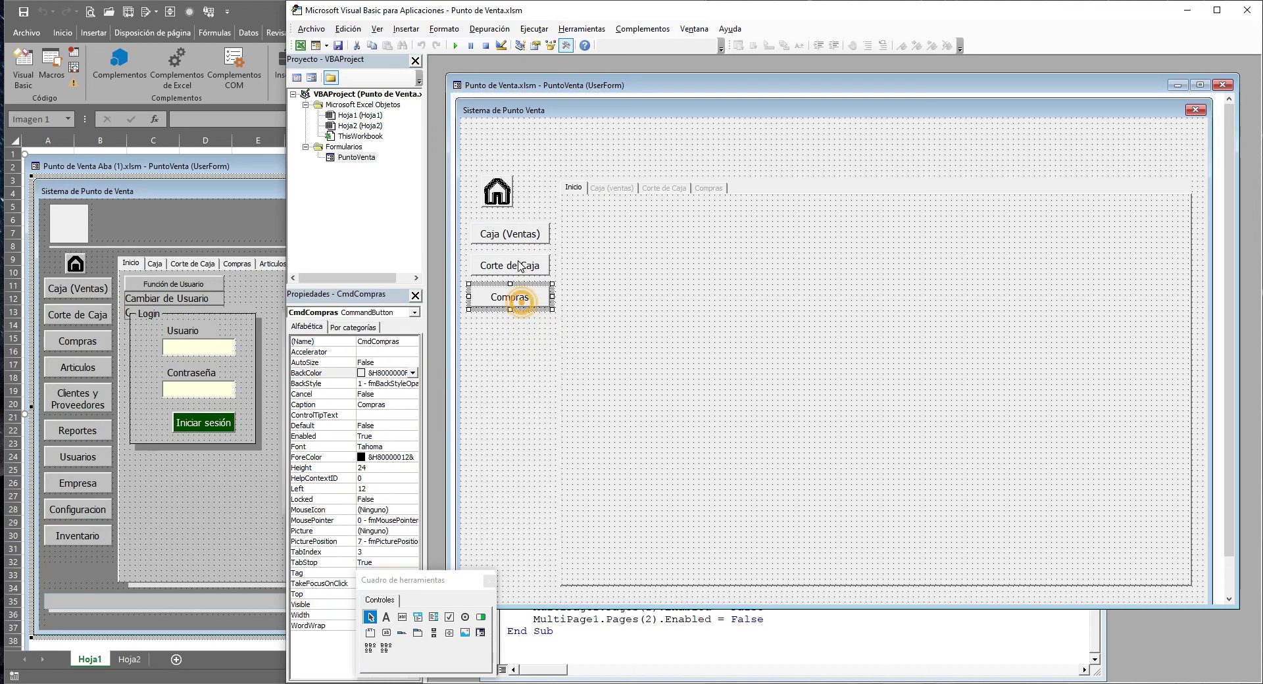
{"action": "left_click", "coordinate": [521, 381]}
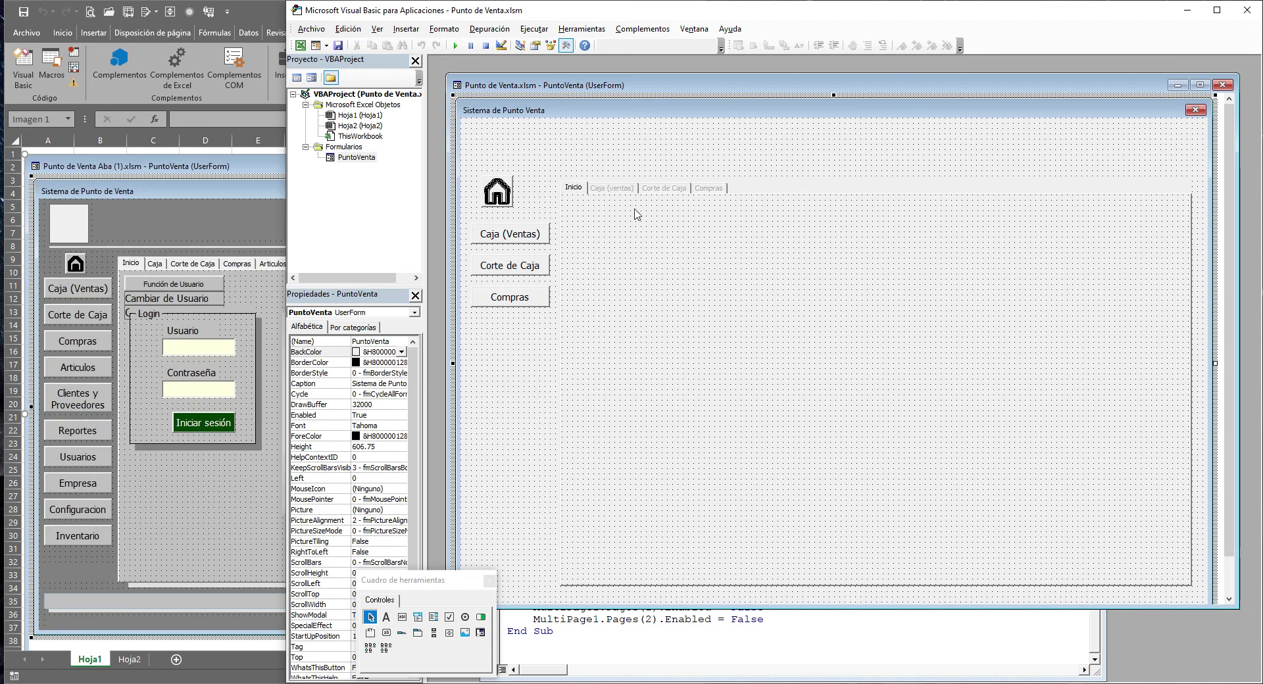
{"action": "left_click", "coordinate": [684, 271]}
{"action": "left_click", "coordinate": [500, 365]}
{"action": "left_click", "coordinate": [723, 339]}
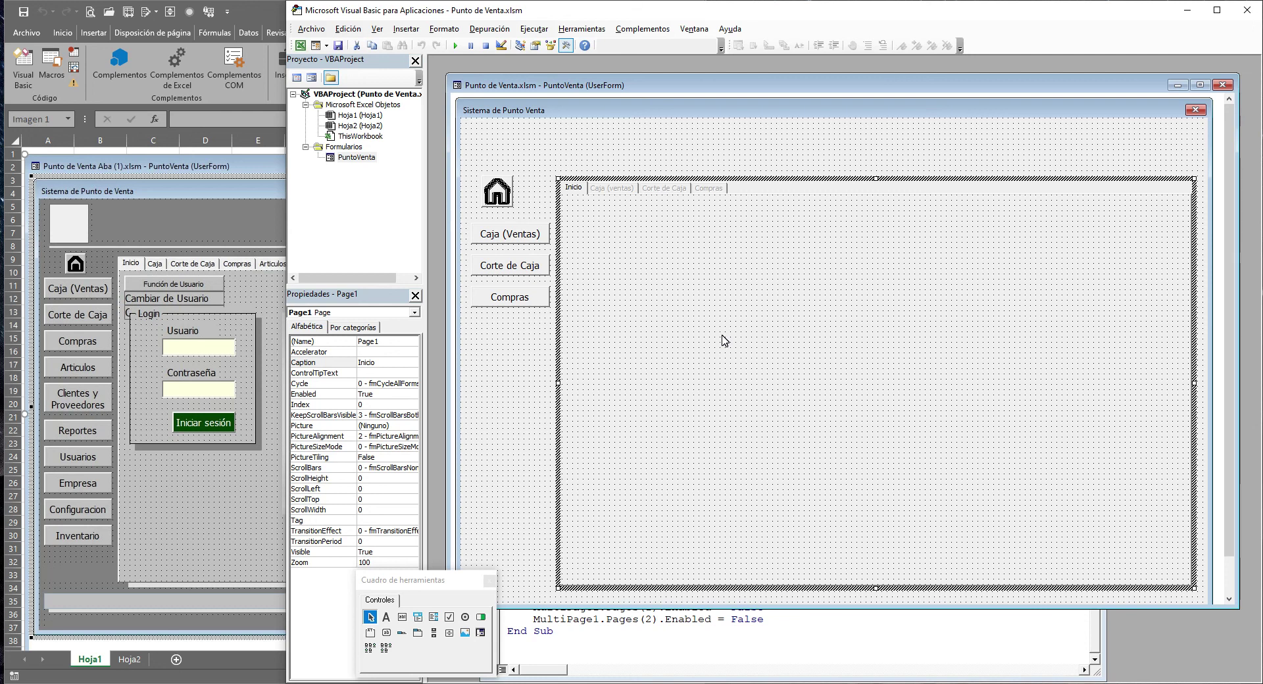
{"action": "left_click", "coordinate": [529, 351]}
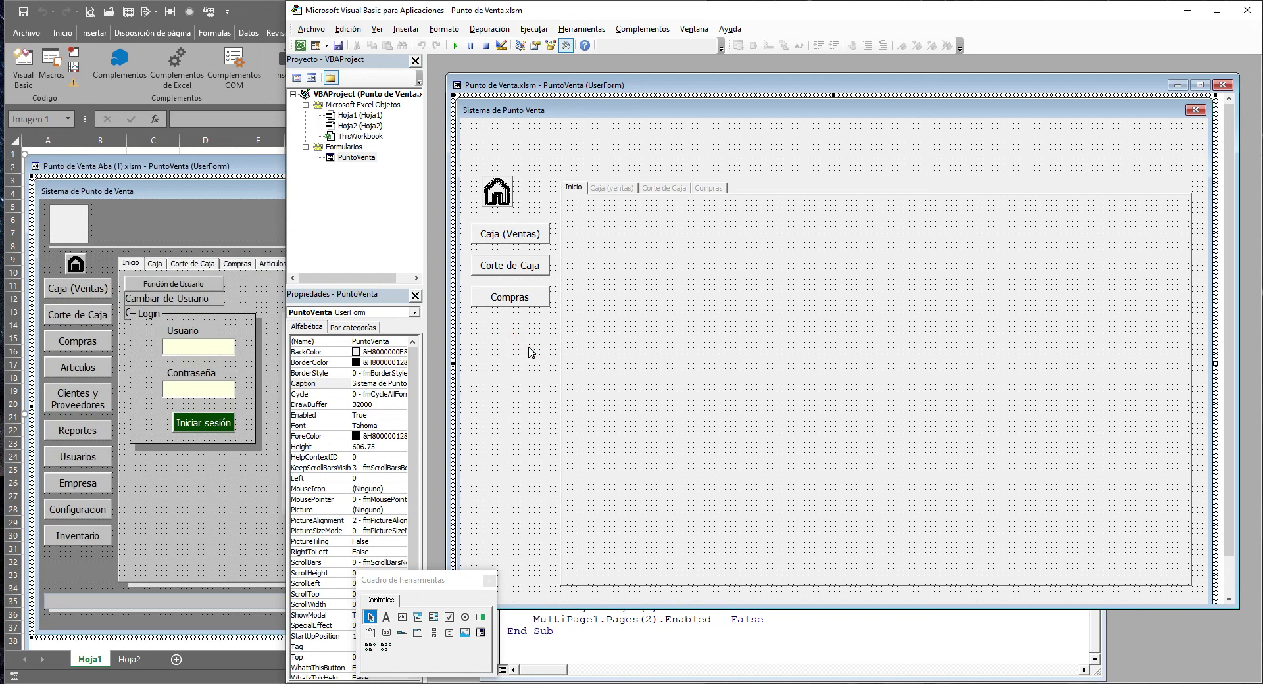
{"action": "left_click", "coordinate": [516, 345]}
Move the Toolbox panel up and left beside the form design
{"action": "mouse_move", "coordinate": [424, 580]}
{"action": "left_mouse_down"}
{"action": "mouse_move", "coordinate": [403, 495]}
{"action": "mouse_move", "coordinate": [454, 597]}
{"action": "mouse_move", "coordinate": [454, 578]}
{"action": "left_mouse_up"}
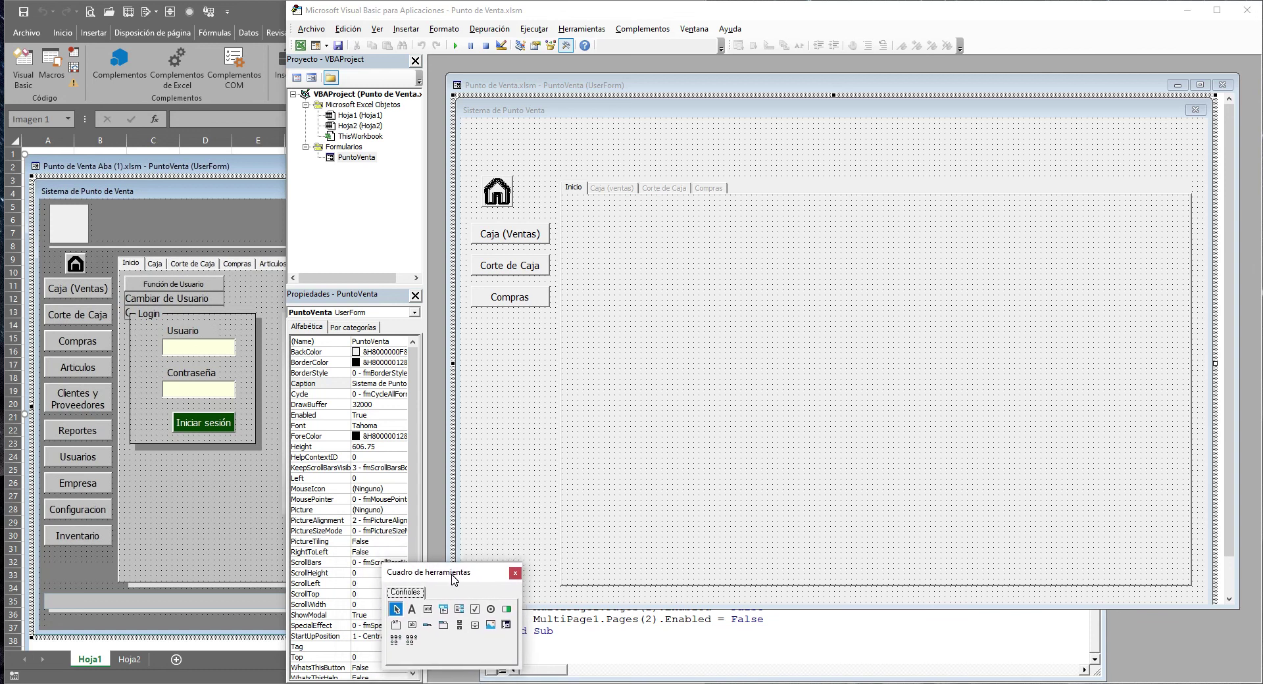
{"action": "left_click", "coordinate": [518, 434]}
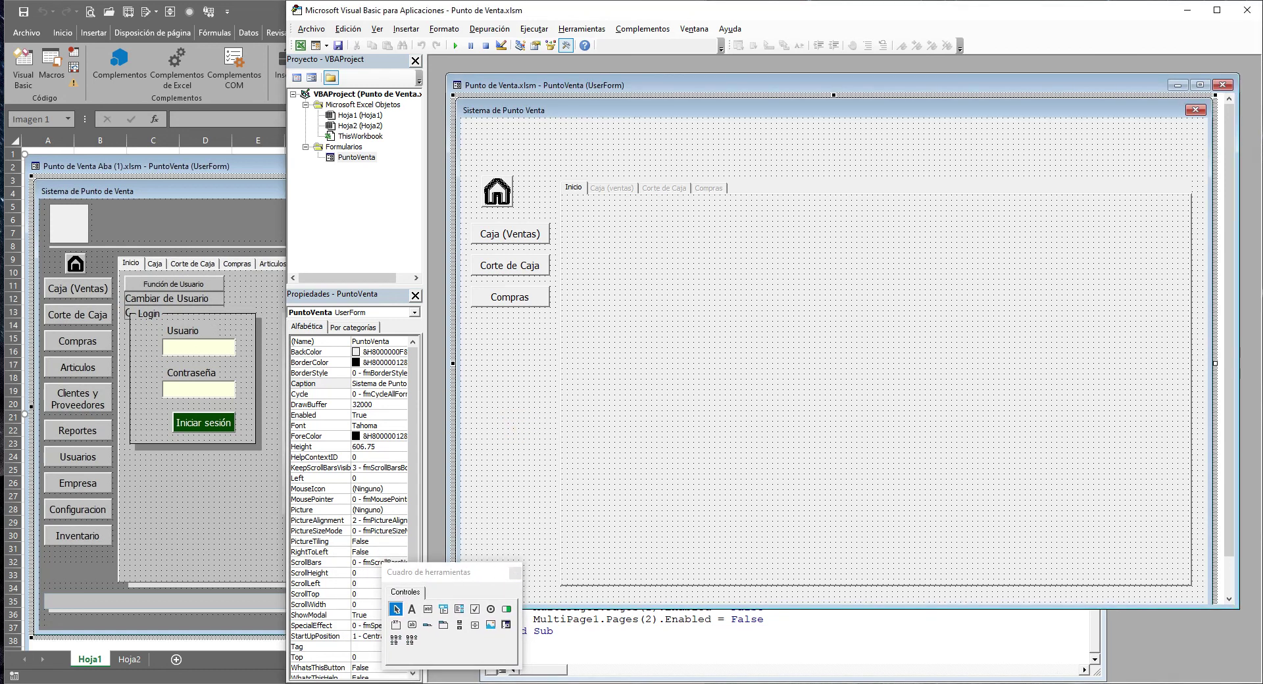
{"action": "left_click", "coordinate": [1104, 682]}
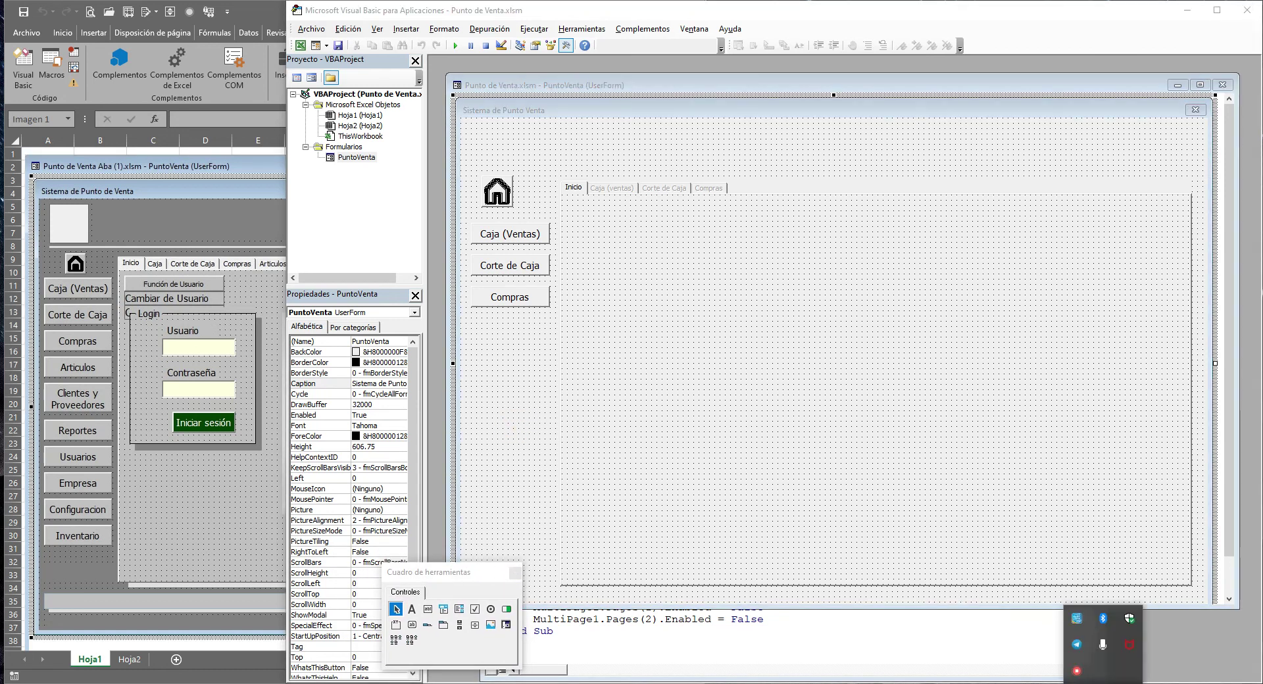
{"action": "right_click", "coordinate": [1076, 672]}
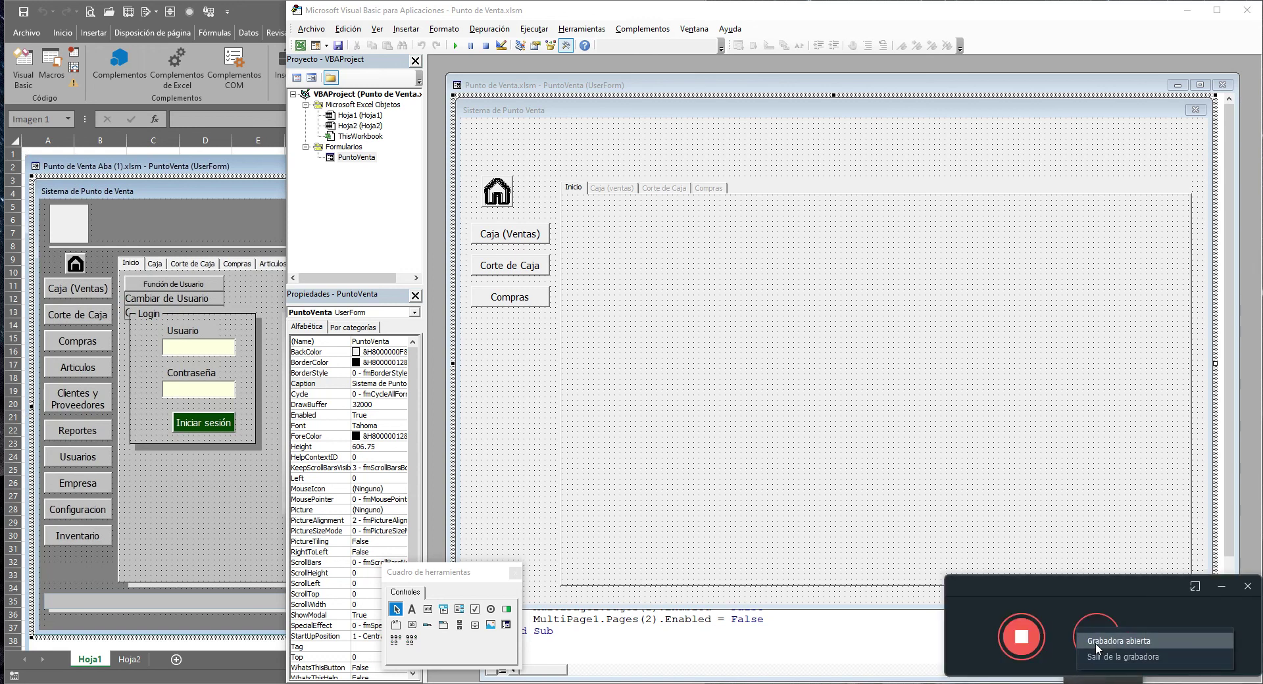